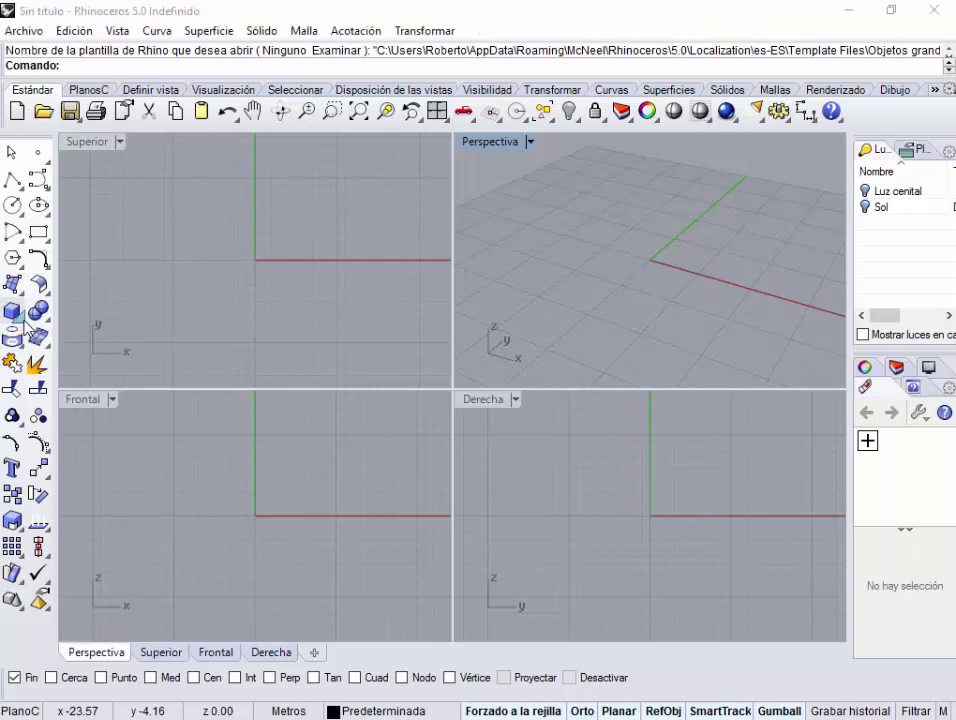
Detach the Creación de sólidos and Sólidos toolsets so both float over the viewports
click(19, 318)
drag(59, 307, 202, 188)
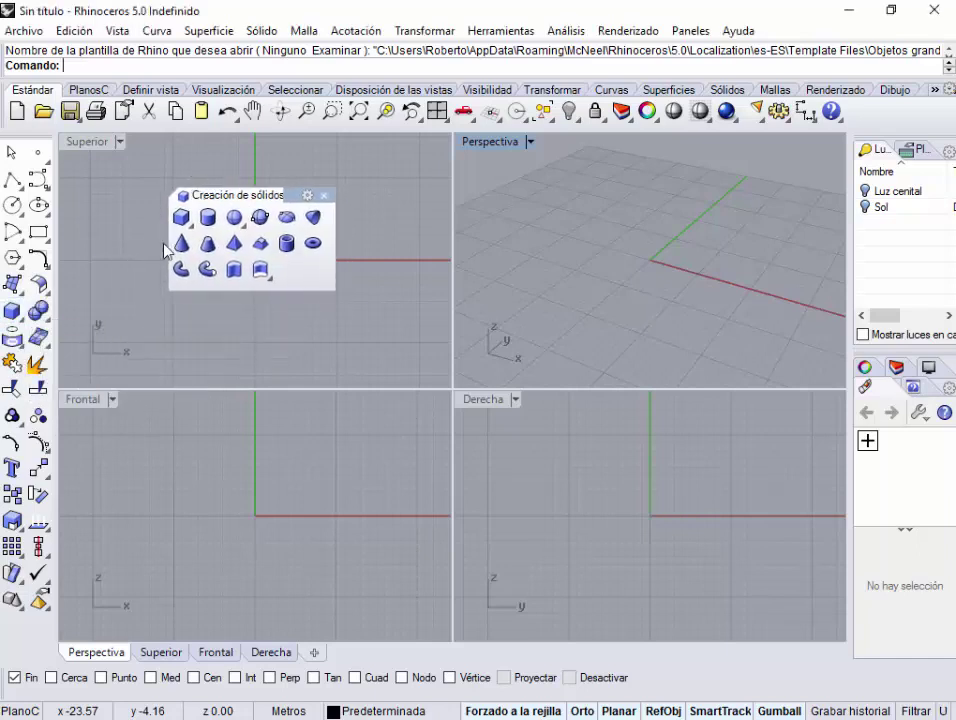
click(46, 317)
drag(57, 308, 140, 305)
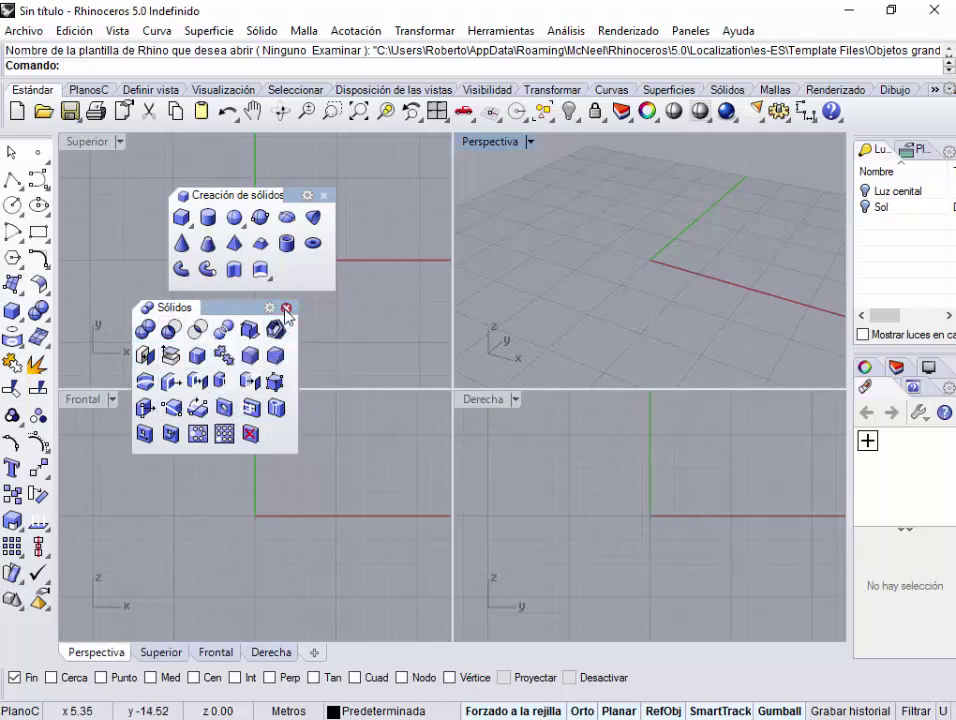
drag(230, 308, 172, 346)
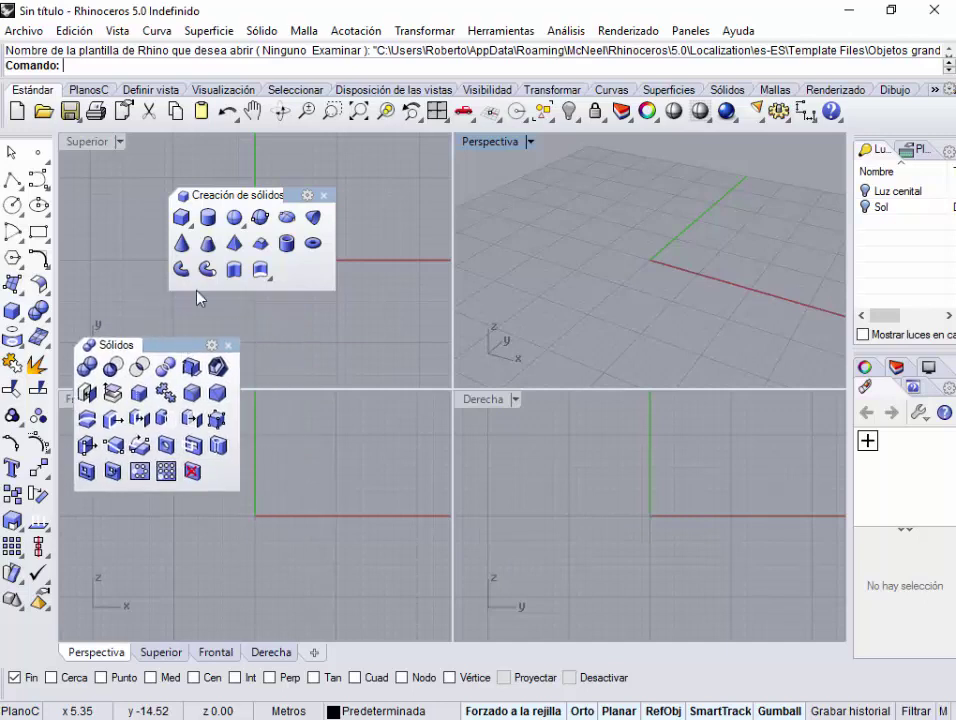
Start a corner-based box and move both floating toolsets down over the Frontal and Derecha viewports
click(181, 216)
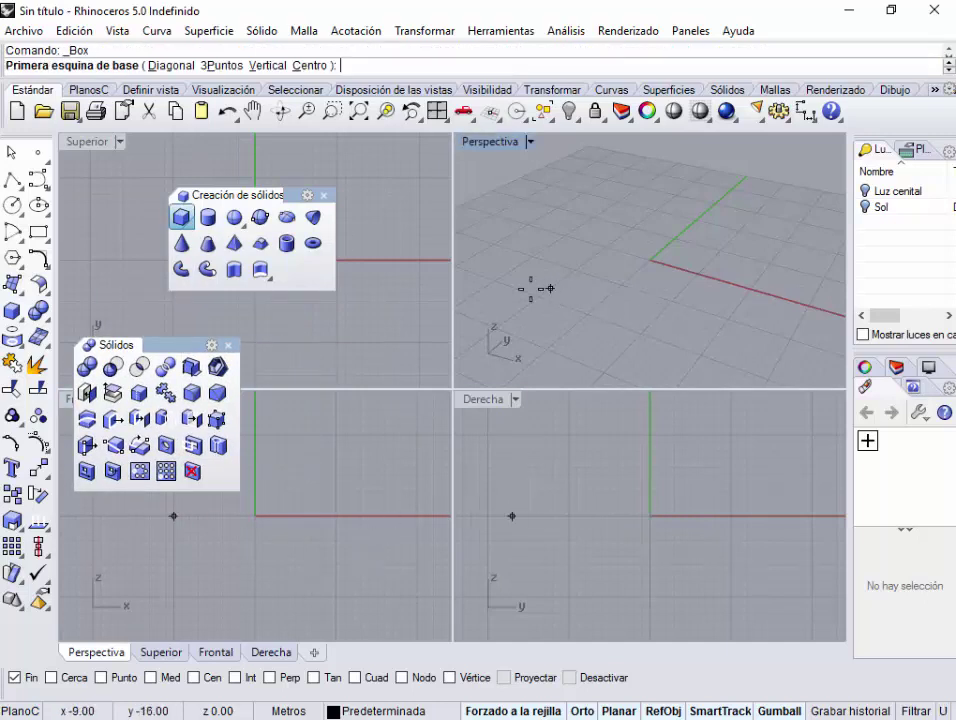
drag(290, 191, 830, 385)
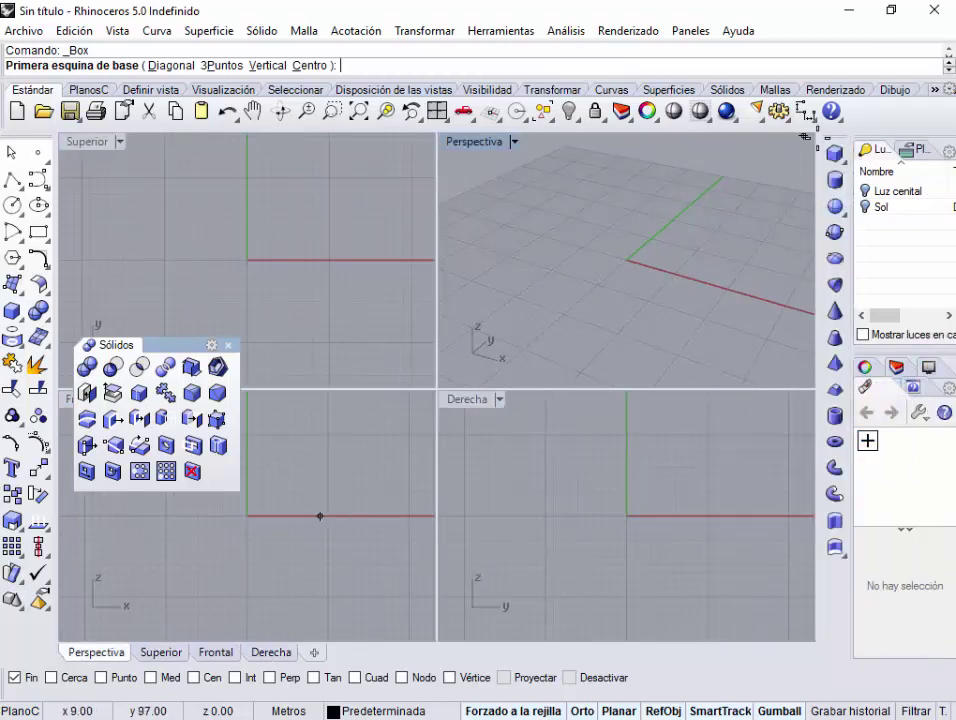
drag(834, 140, 597, 470)
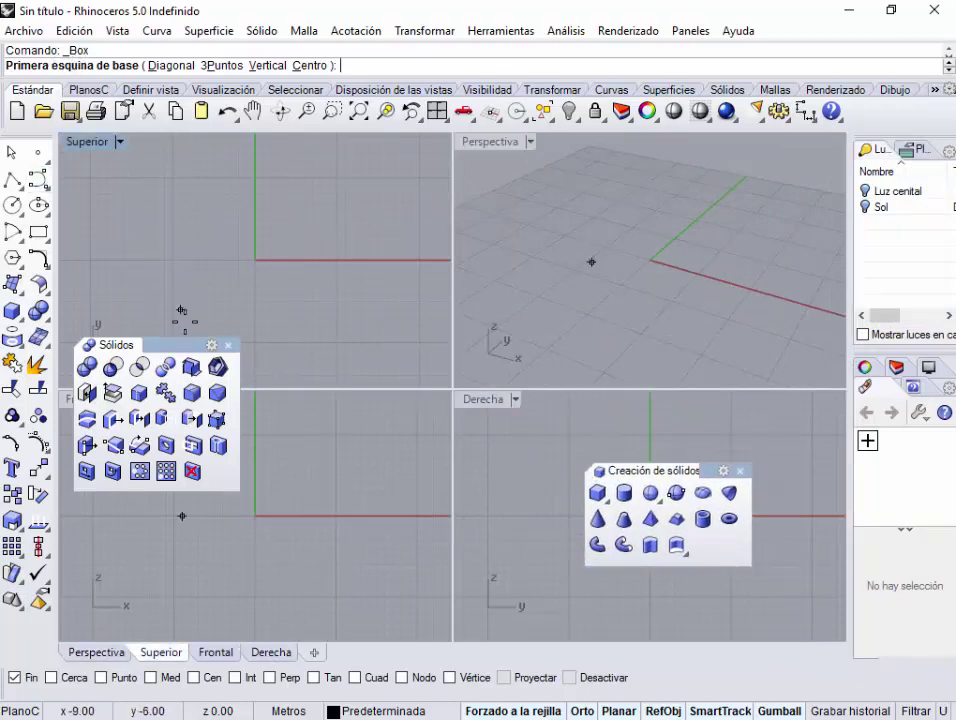
drag(177, 343, 182, 427)
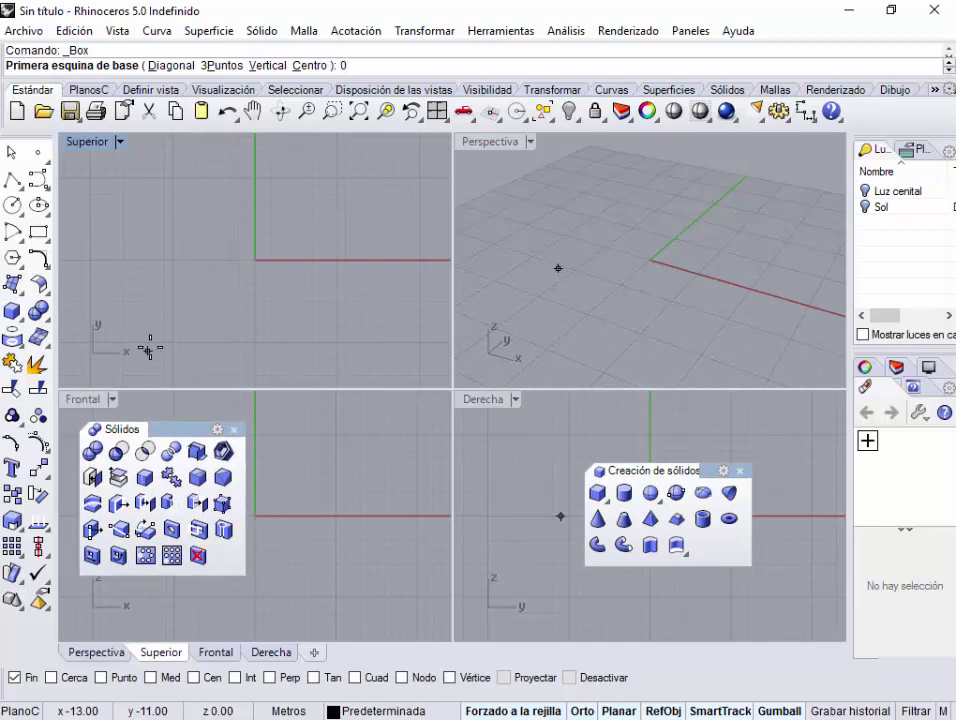
Define the box from the origin with a length of 25 m, a width of 25 m and a height of 90 m
key(Return)
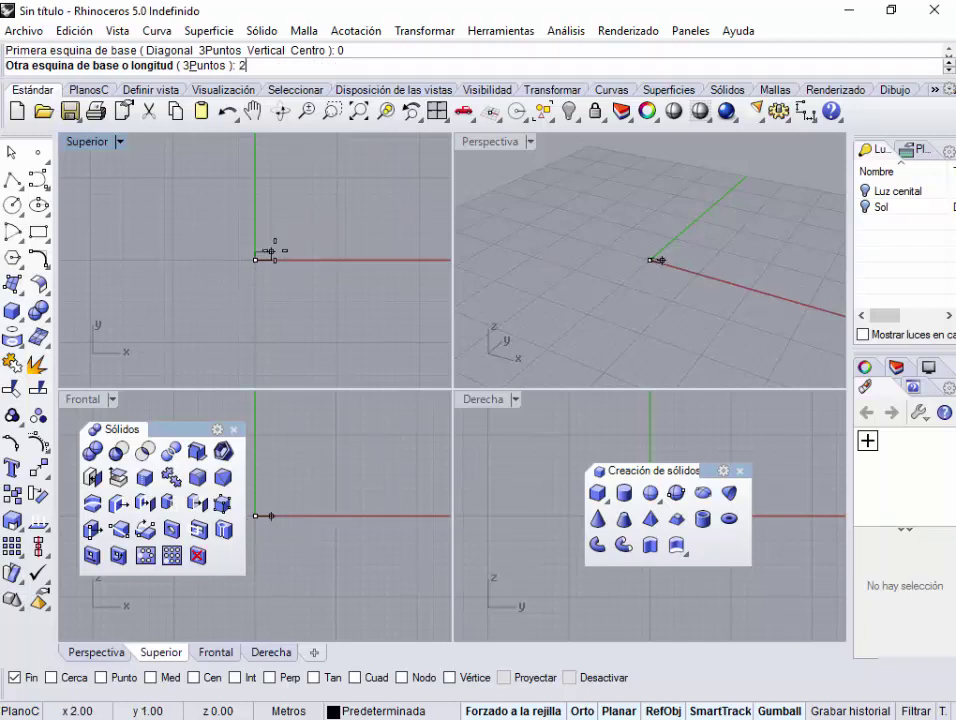
key(Return)
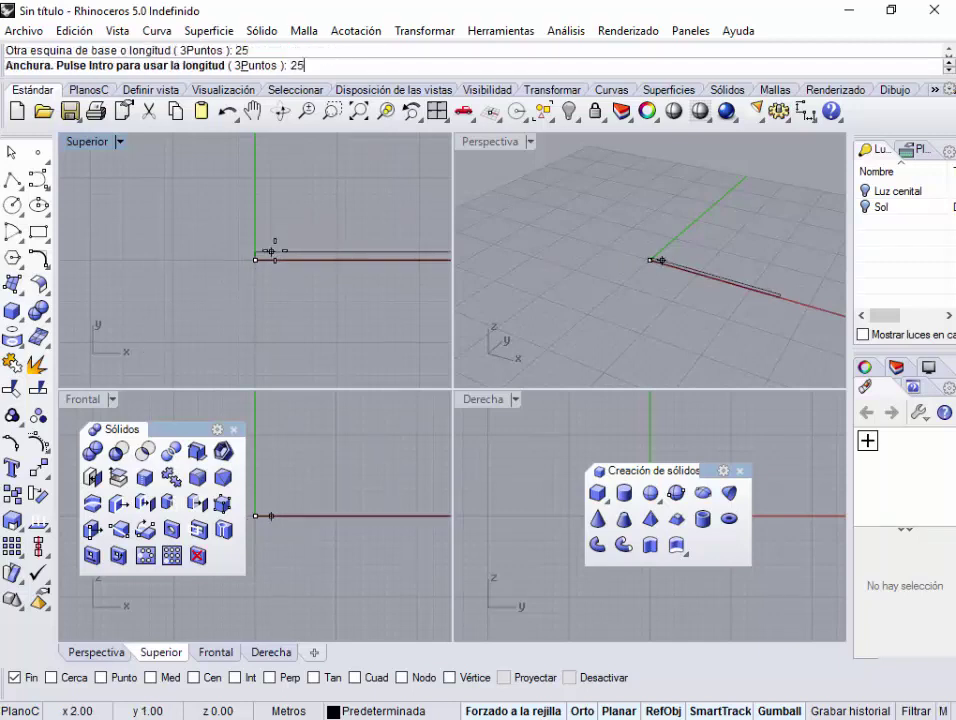
key(Return)
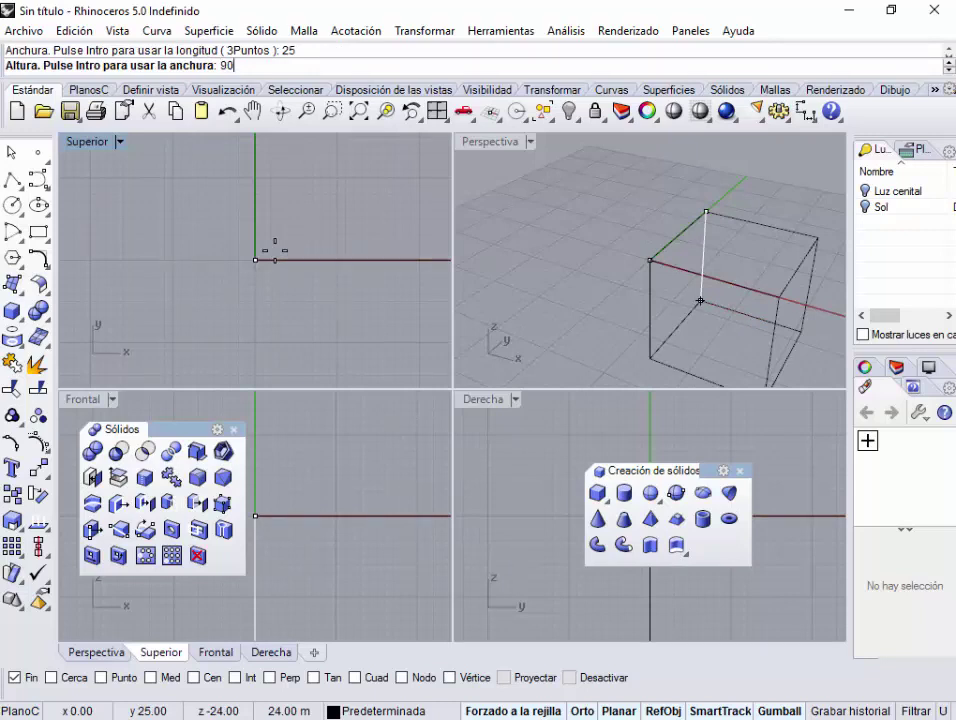
text(90)
key(Return)
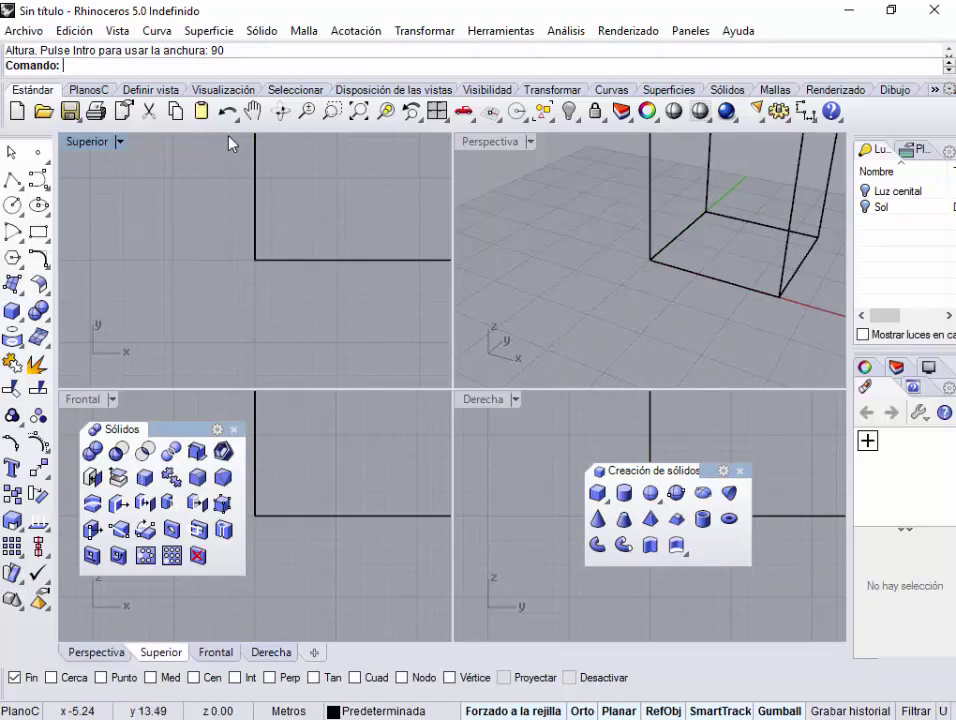
Fit the box in all viewports and show the maximized Perspectiva view in Sombreado display mode
click(439, 111)
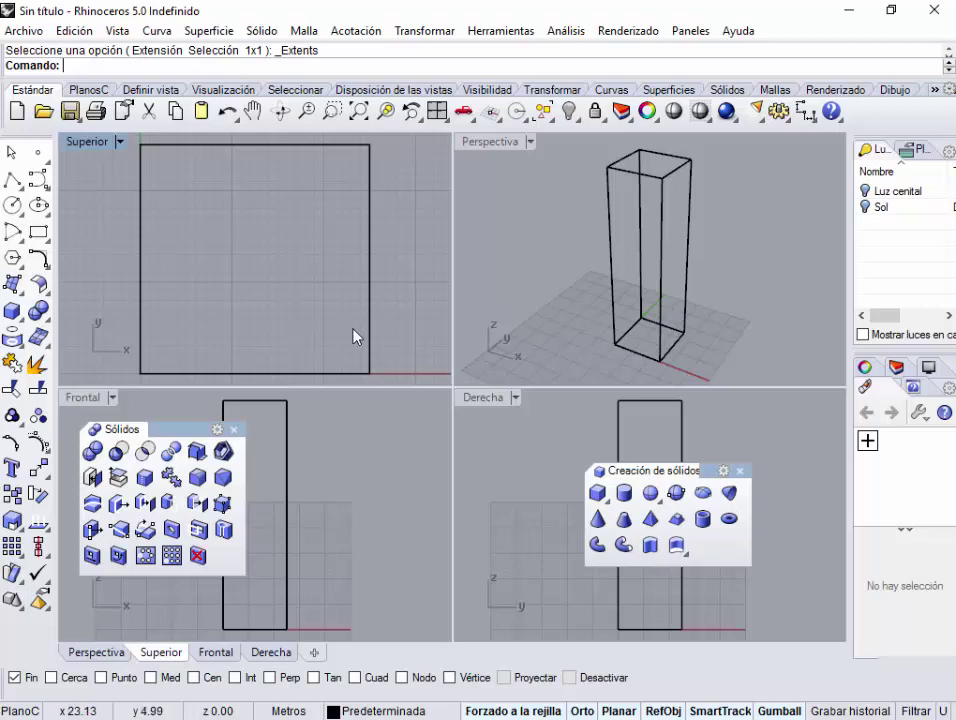
double_click(495, 152)
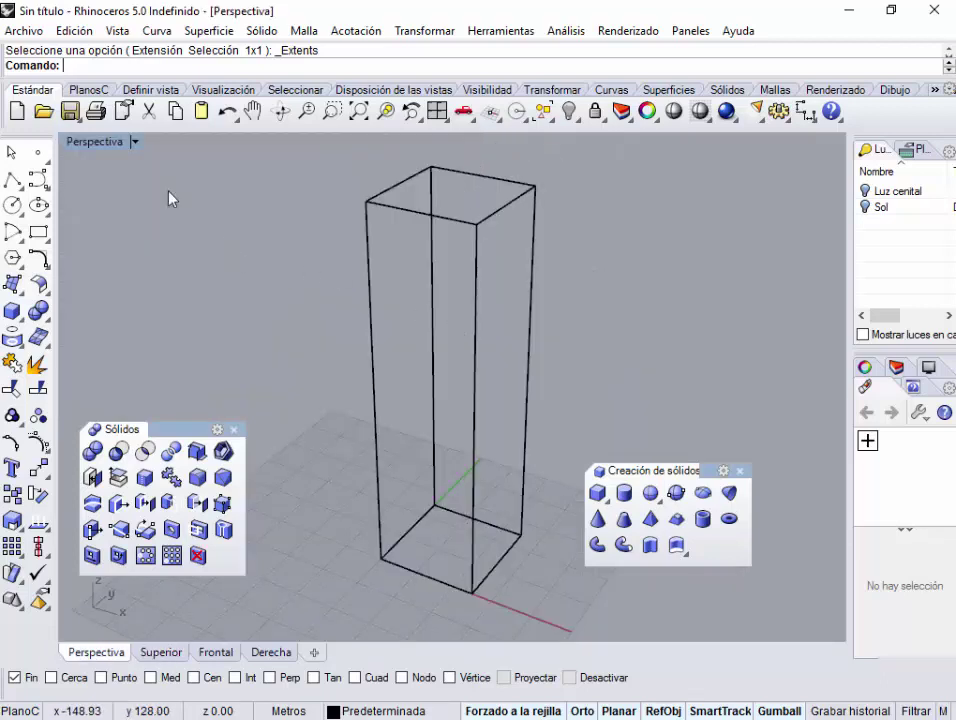
click(135, 143)
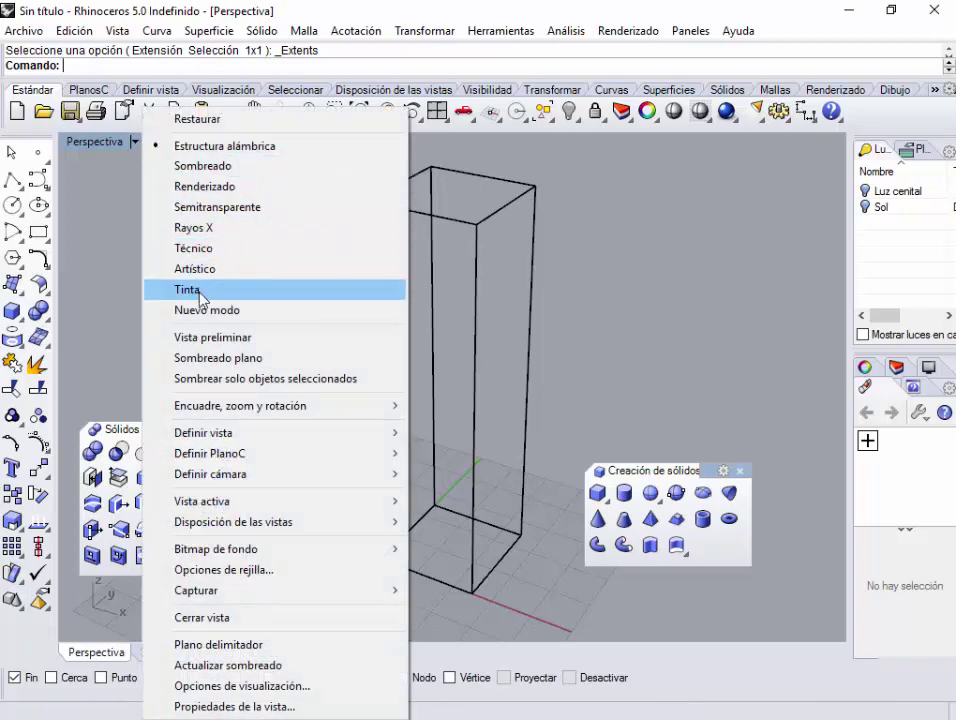
click(195, 167)
Compare the box in Renderizado and Semitransparente display modes, returning the view to Sombreado
click(134, 142)
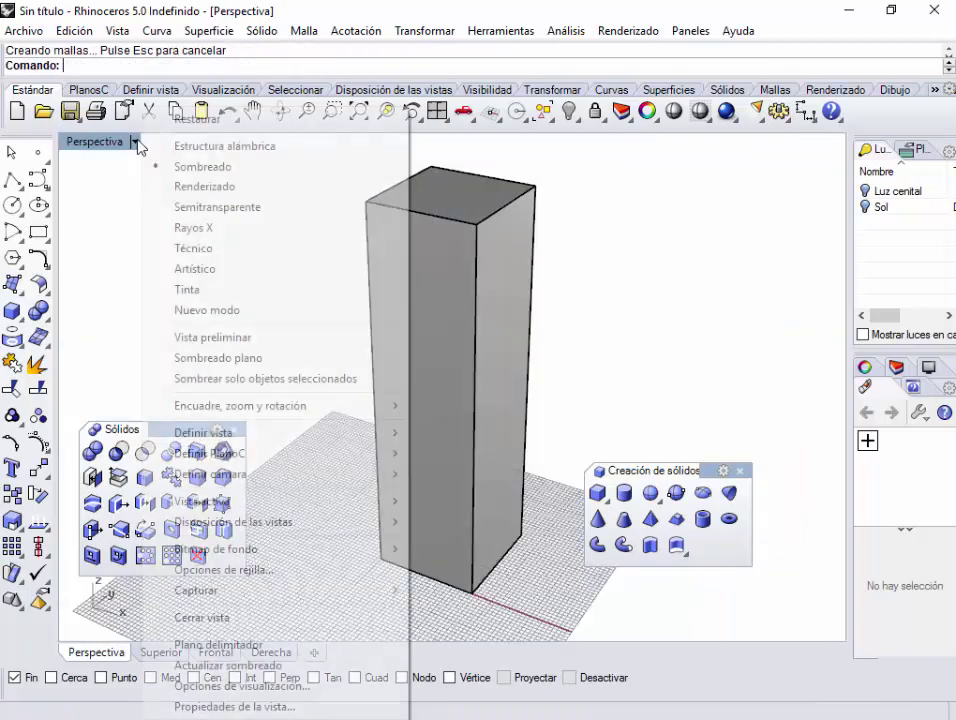
click(192, 186)
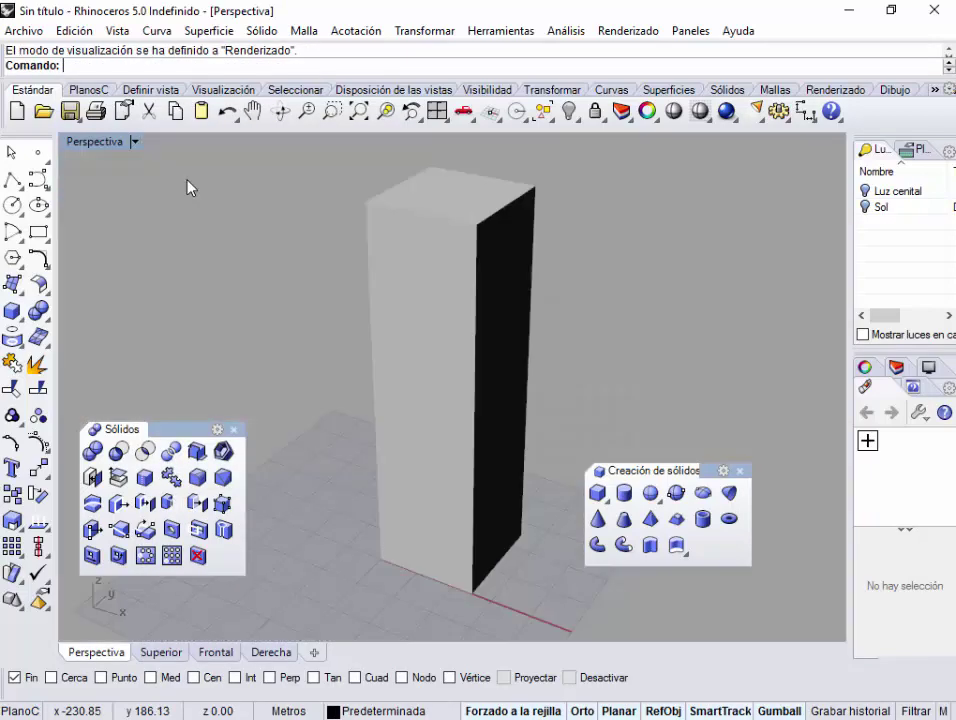
click(134, 142)
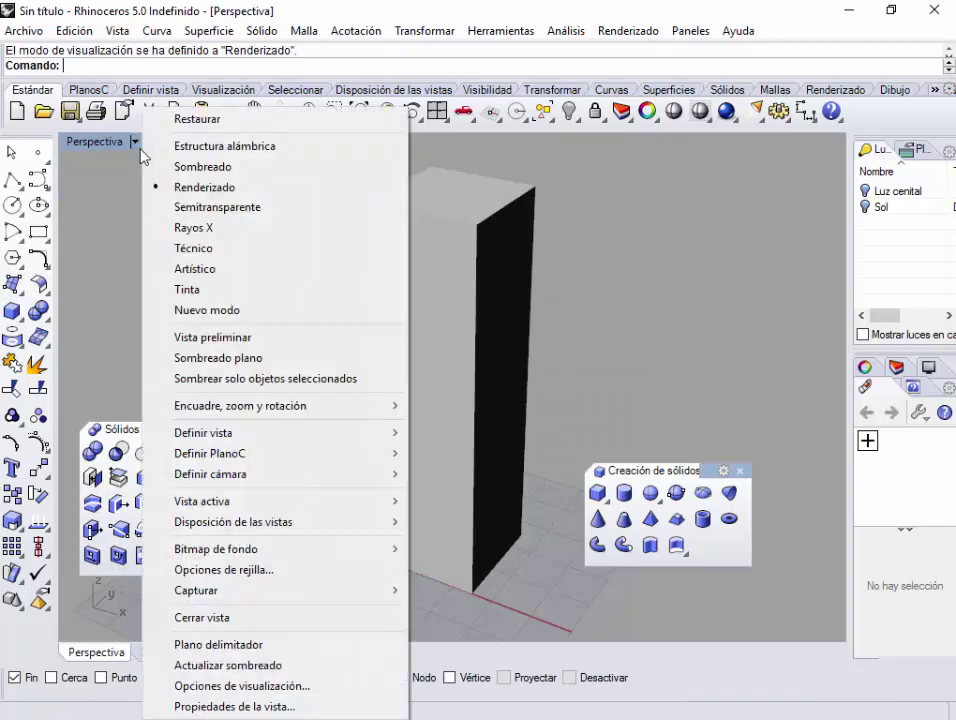
click(222, 208)
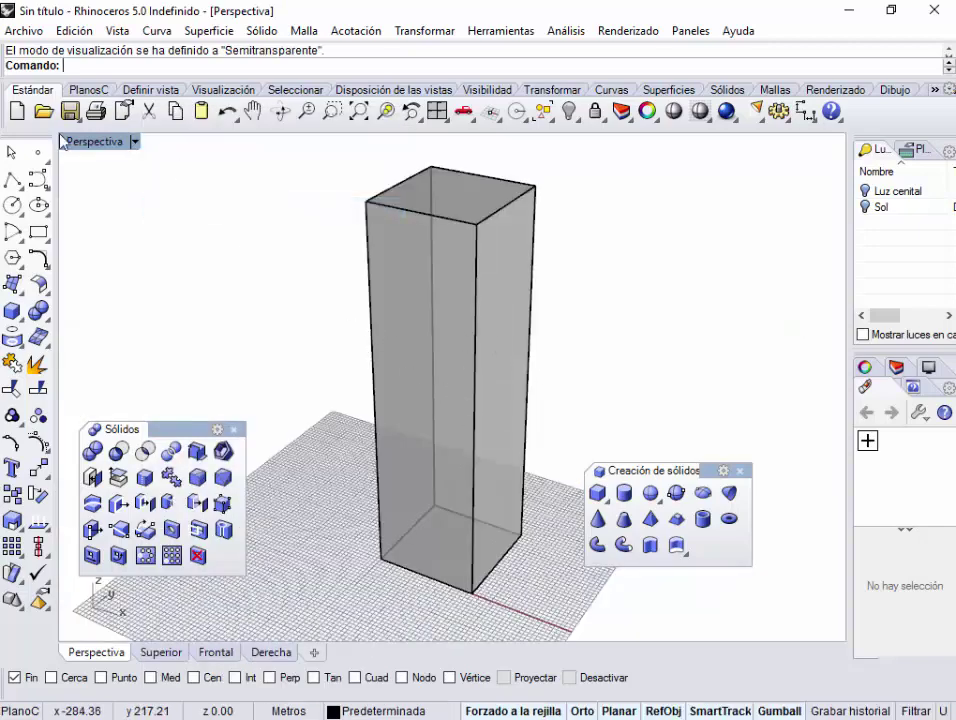
click(135, 142)
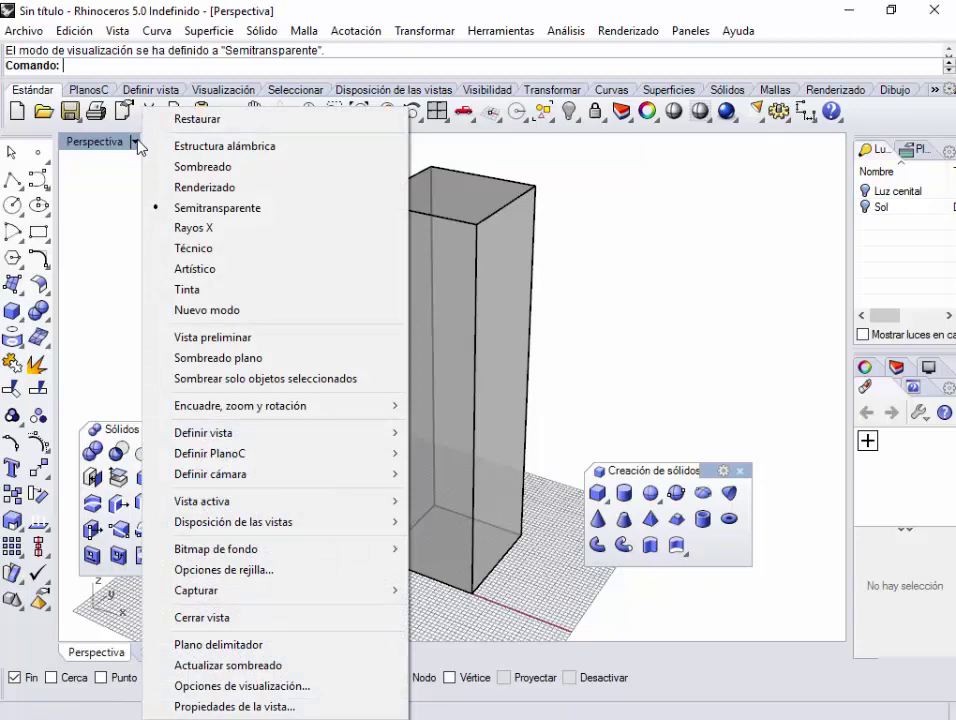
click(192, 166)
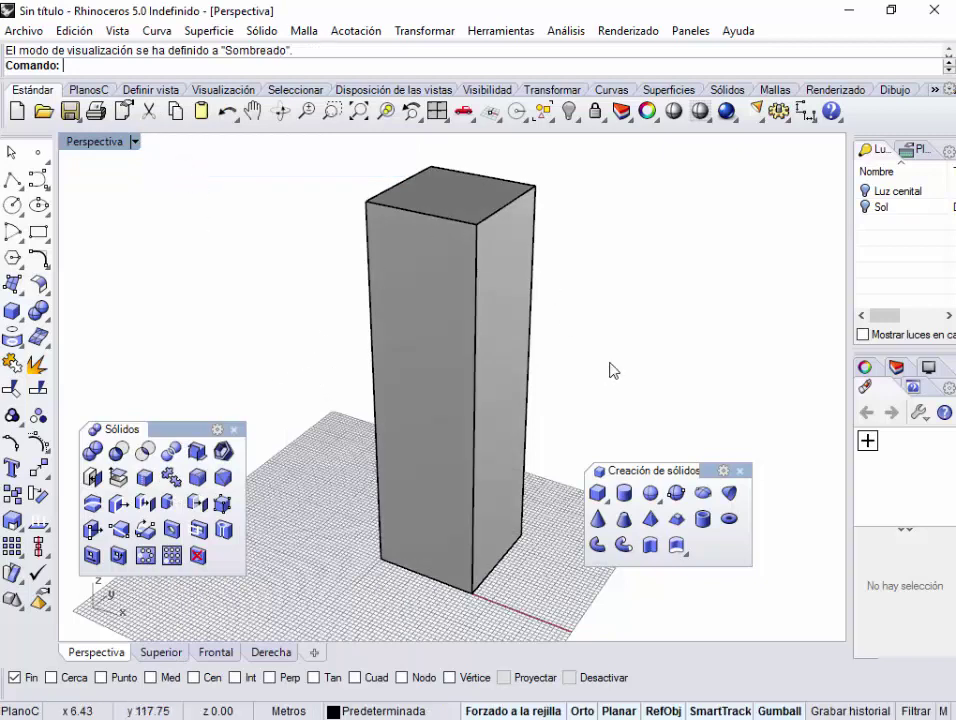
Widen the side dock, add Capas to its upper group and place it first in the order
drag(849, 233, 801, 235)
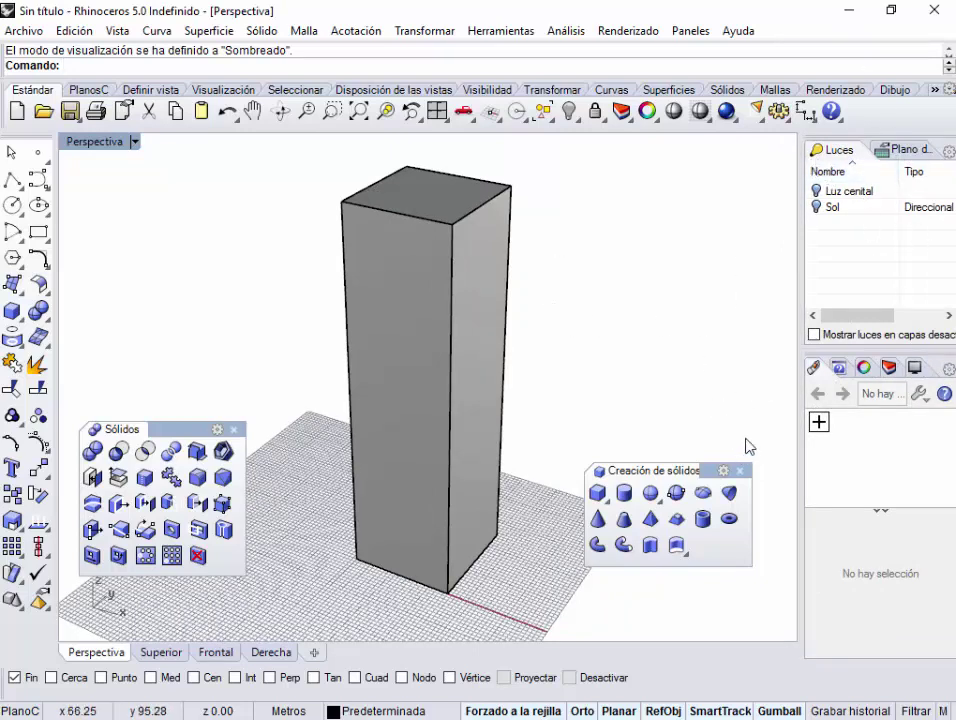
click(949, 151)
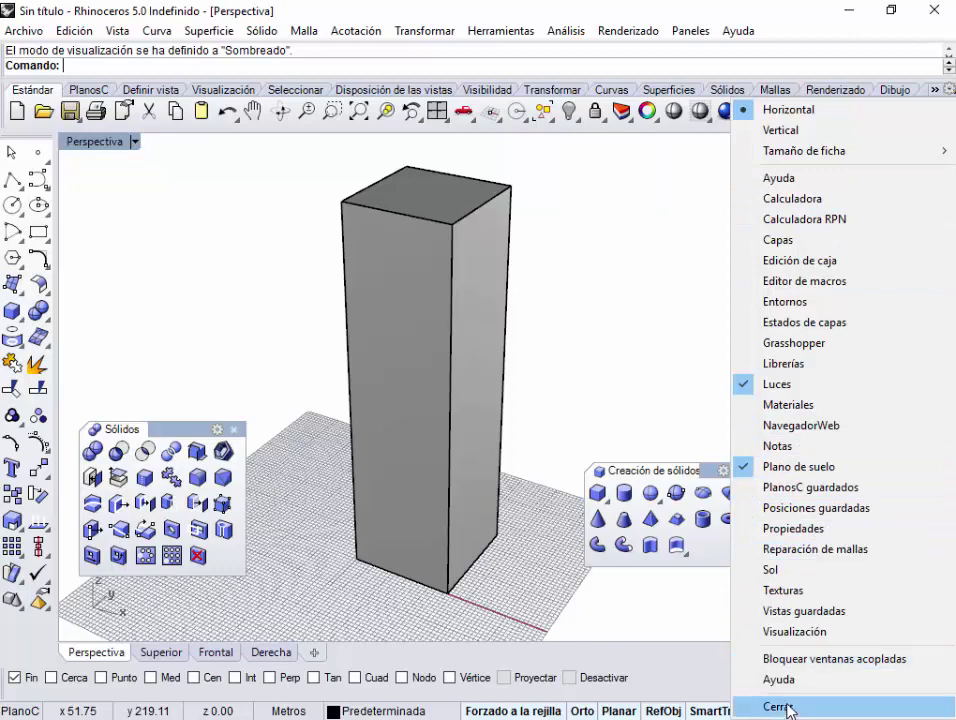
click(798, 241)
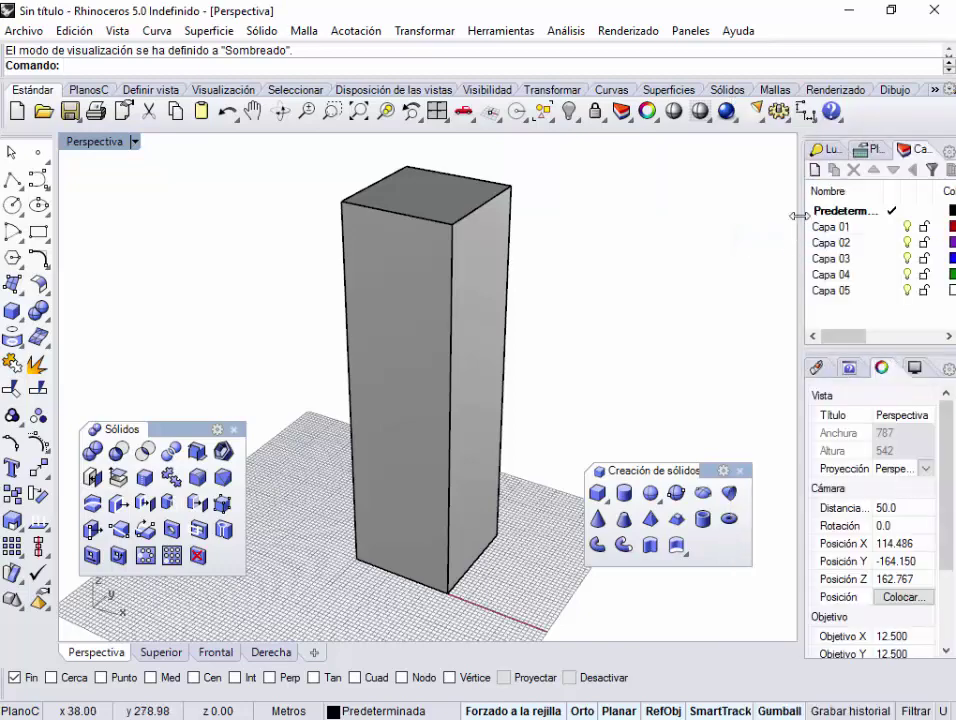
drag(922, 150, 800, 148)
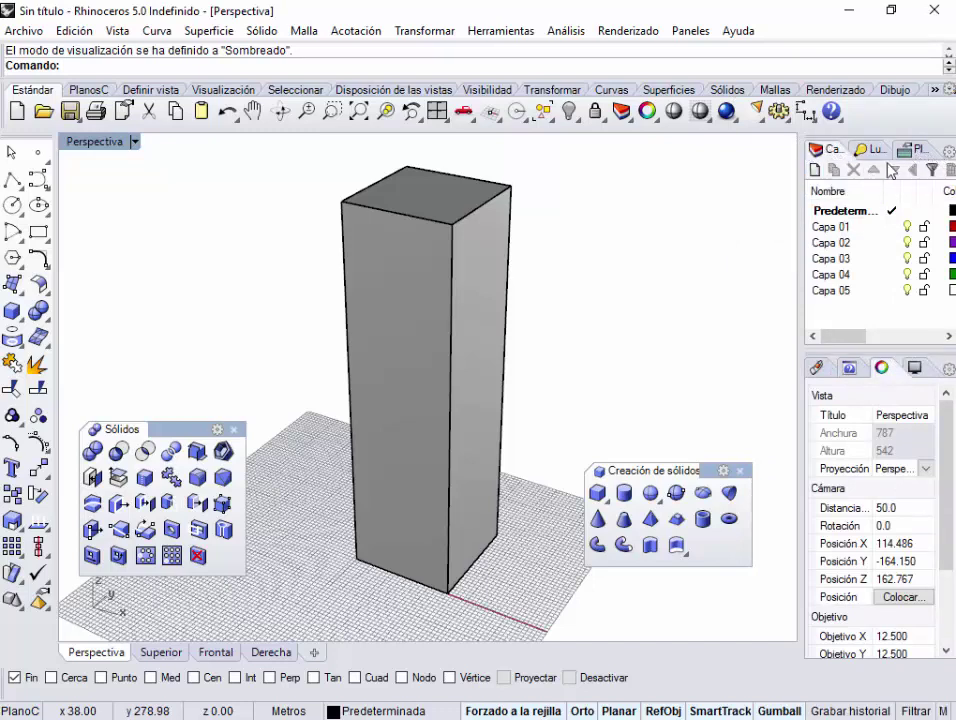
Remove Luces from the upper side group and add Propiedades to it
click(916, 150)
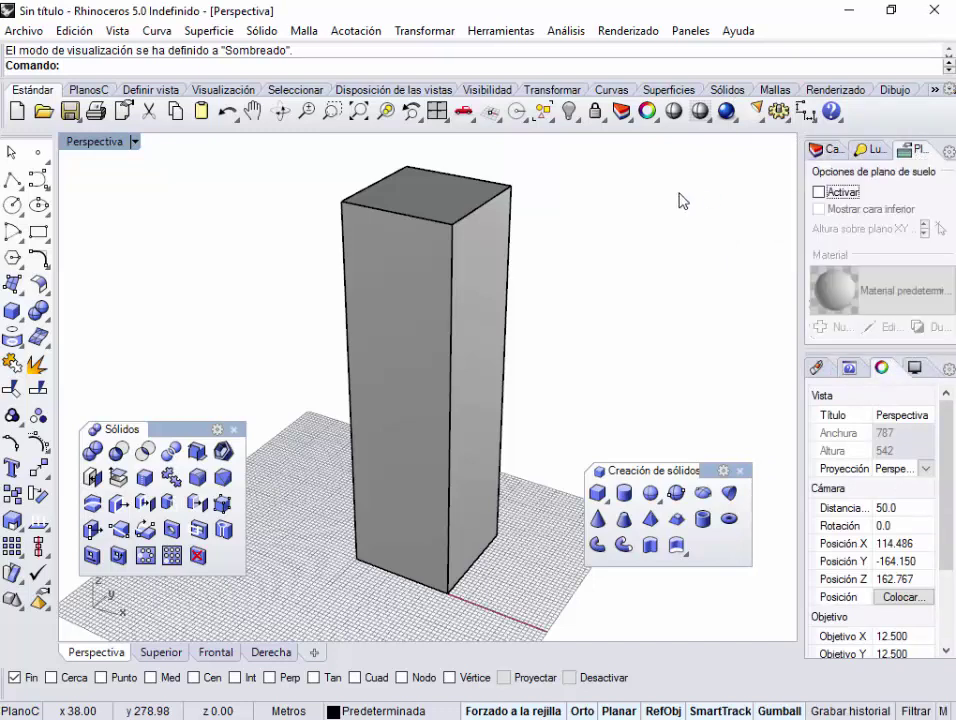
right_click(920, 150)
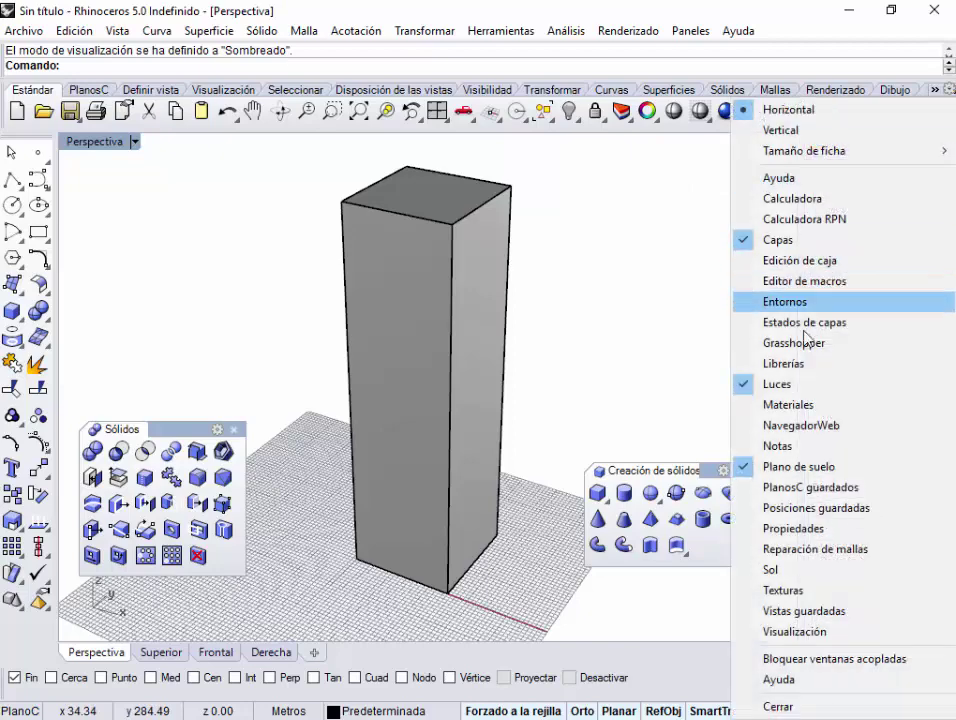
click(775, 384)
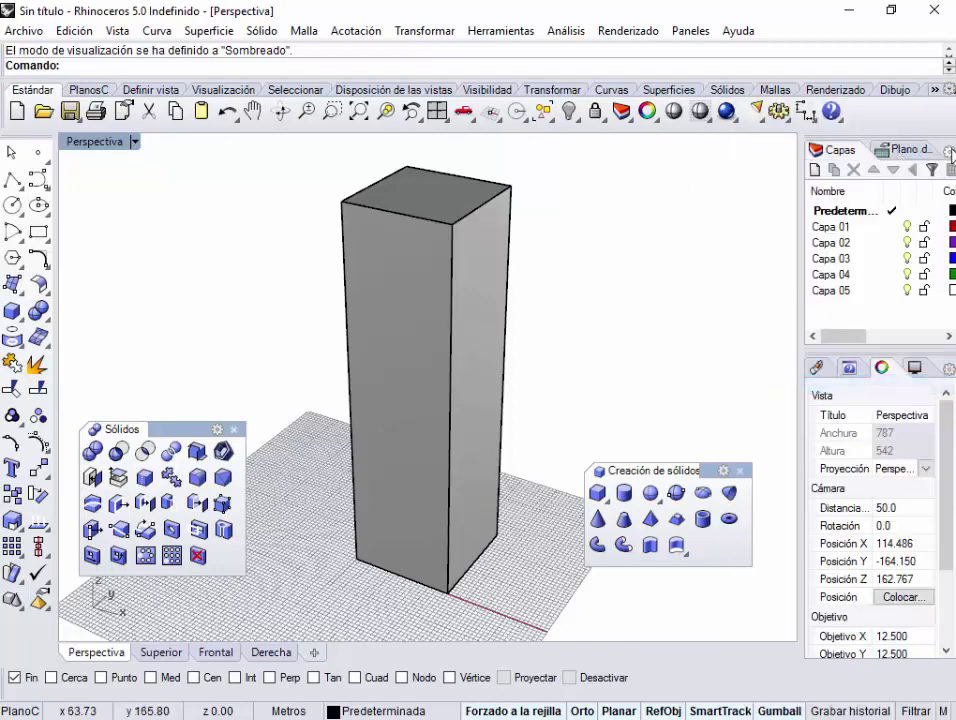
click(950, 151)
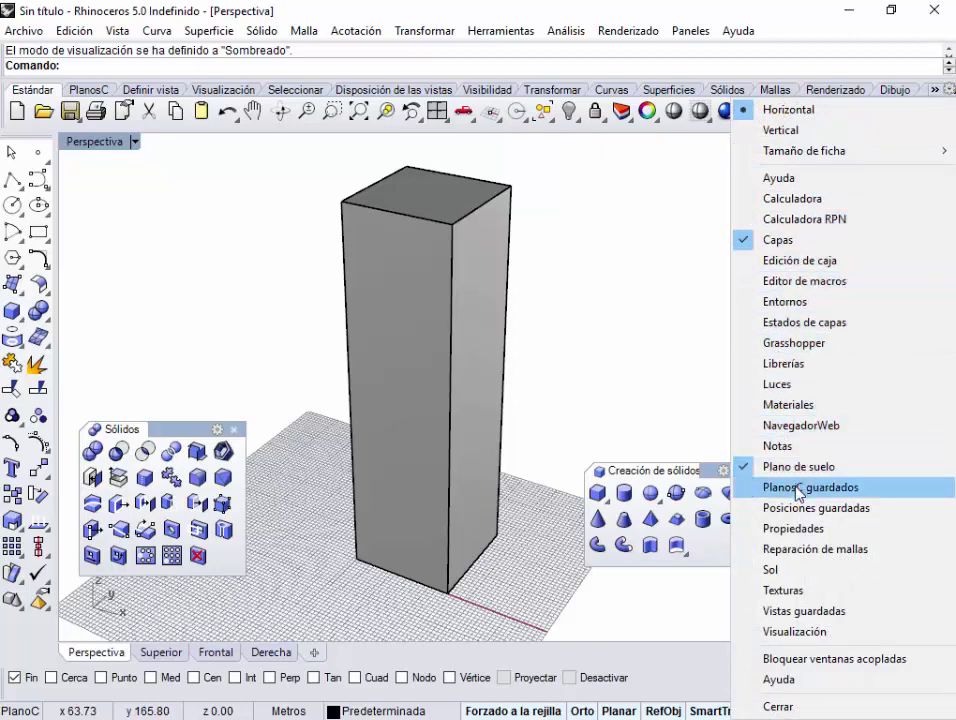
click(790, 528)
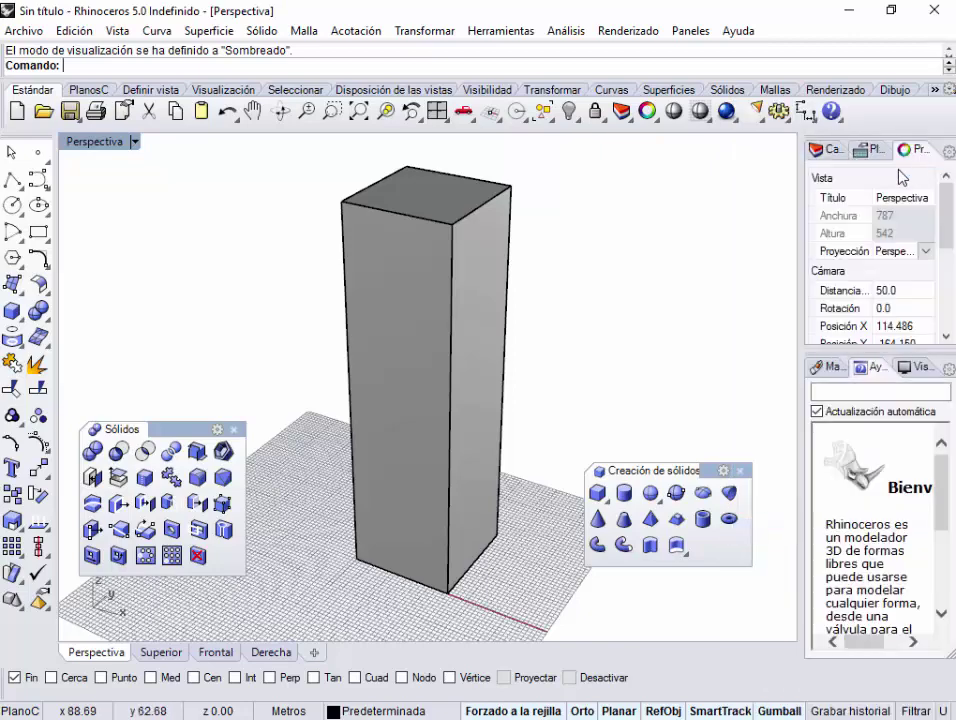
click(950, 154)
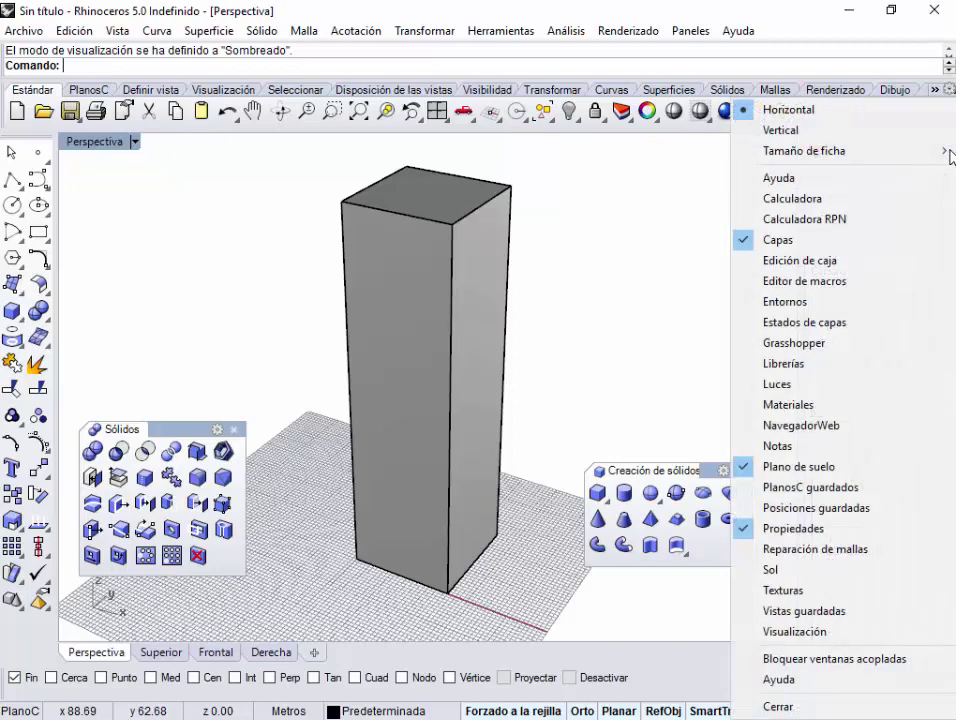
click(674, 154)
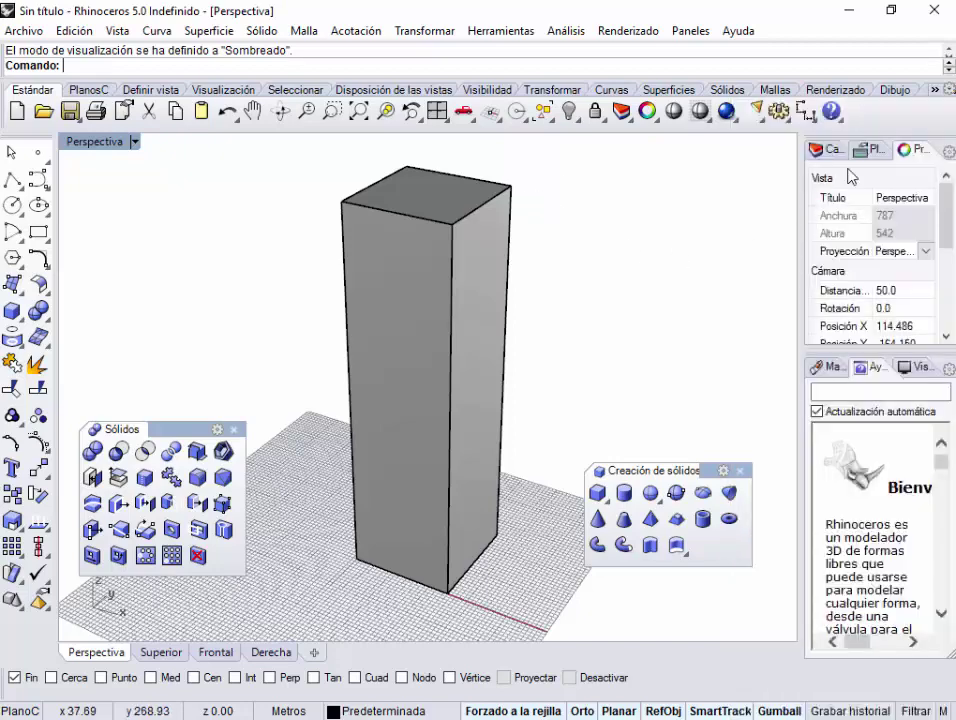
Show the Capas list and adjust the side dock and Nombre column widths to fit the full layer names
click(827, 152)
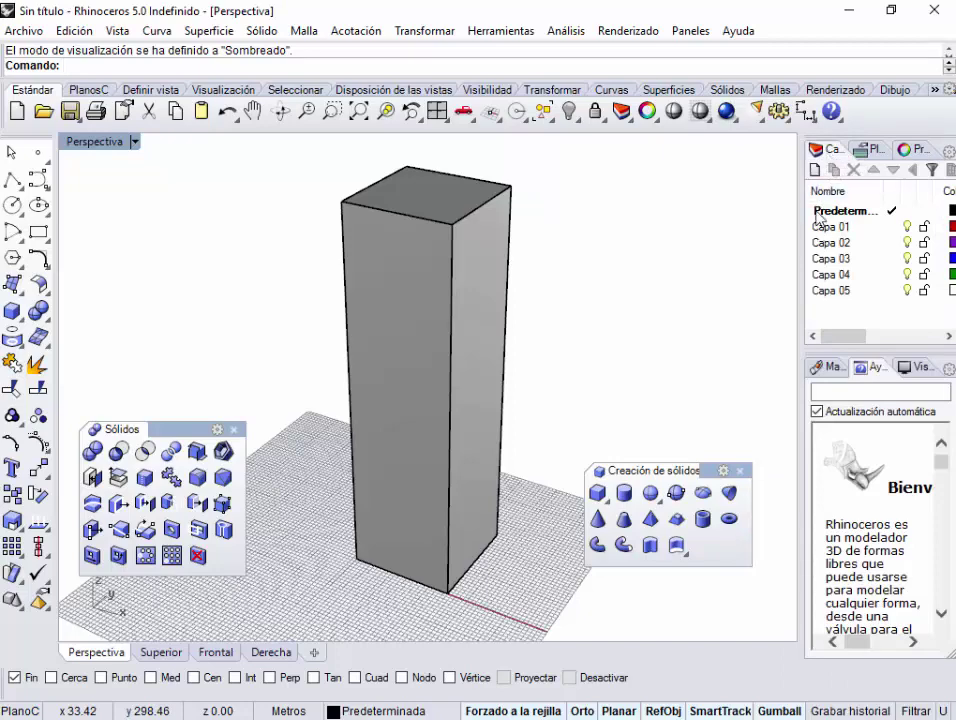
drag(800, 244, 743, 242)
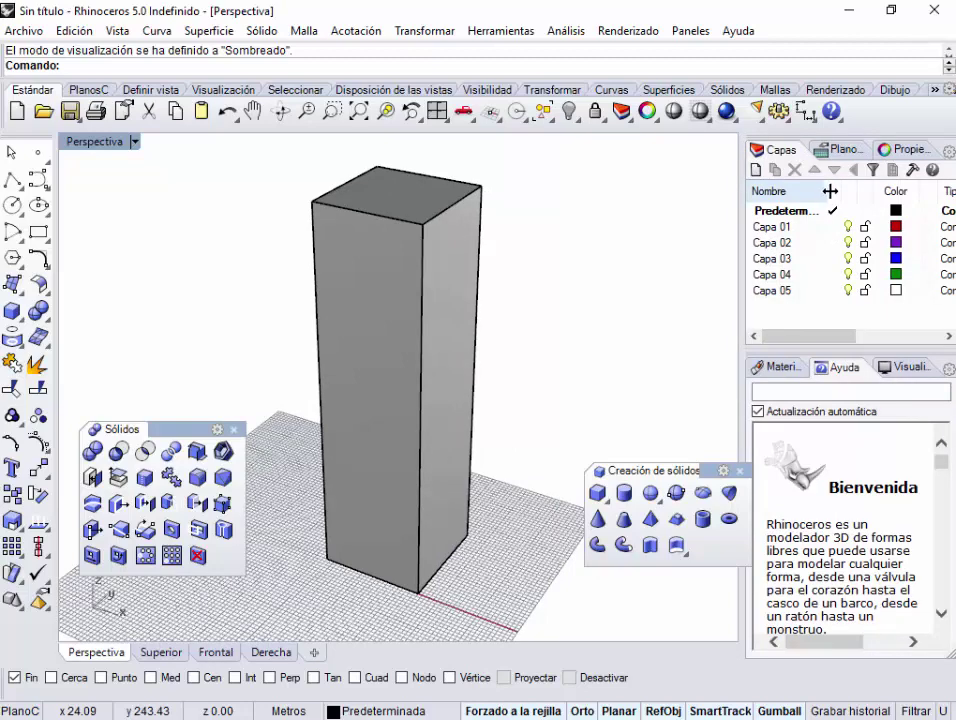
drag(830, 190, 846, 190)
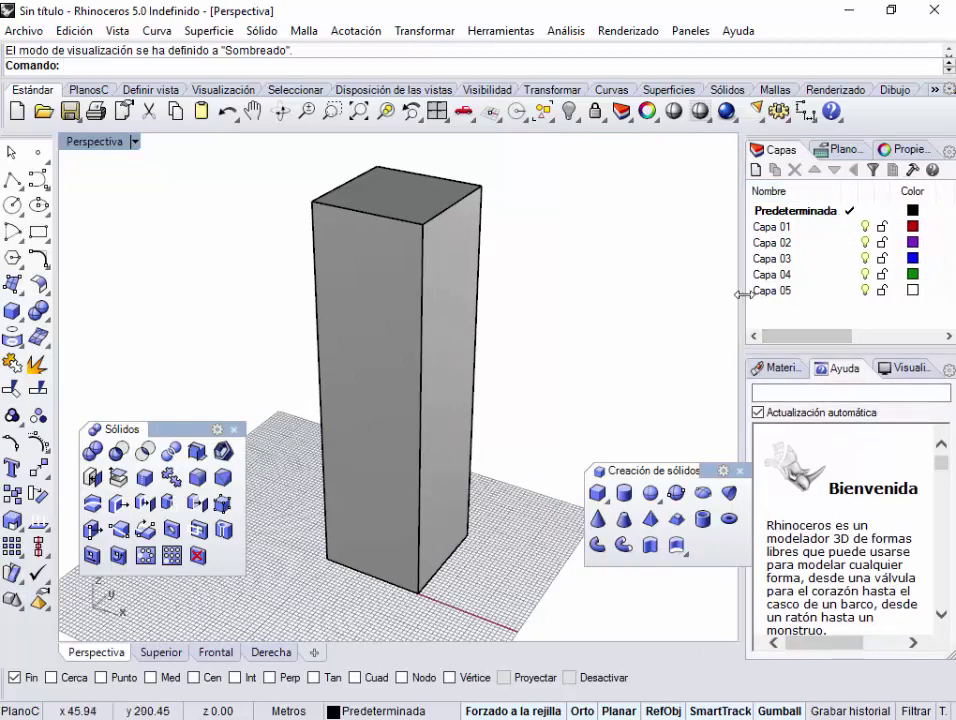
drag(744, 294, 786, 293)
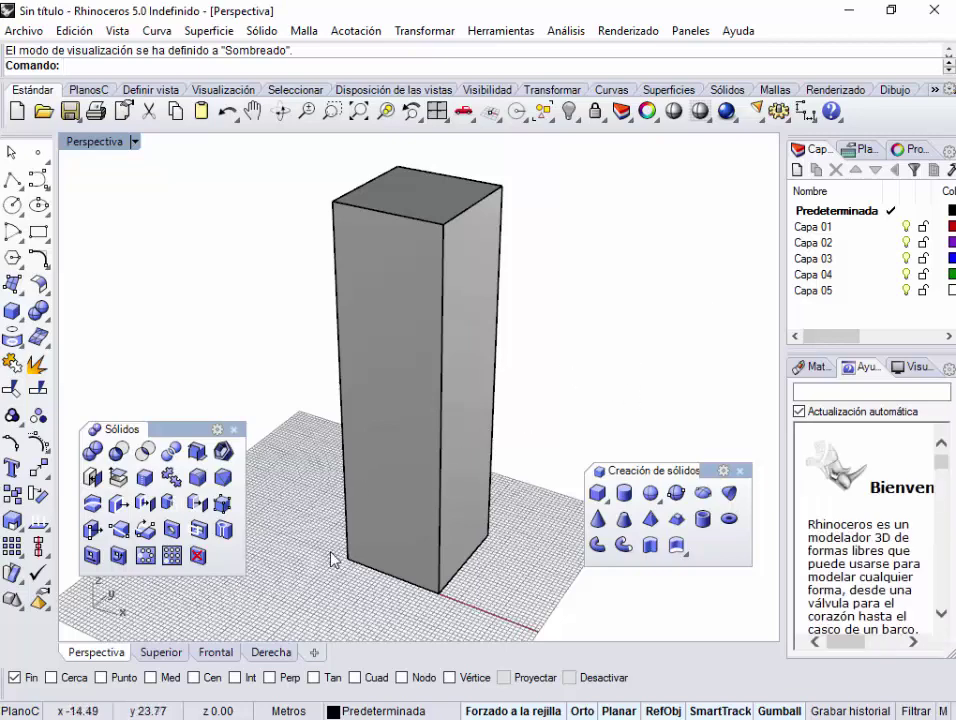
Inspect the box in the Frontal, Superior, Perspectiva and Derecha views
click(215, 652)
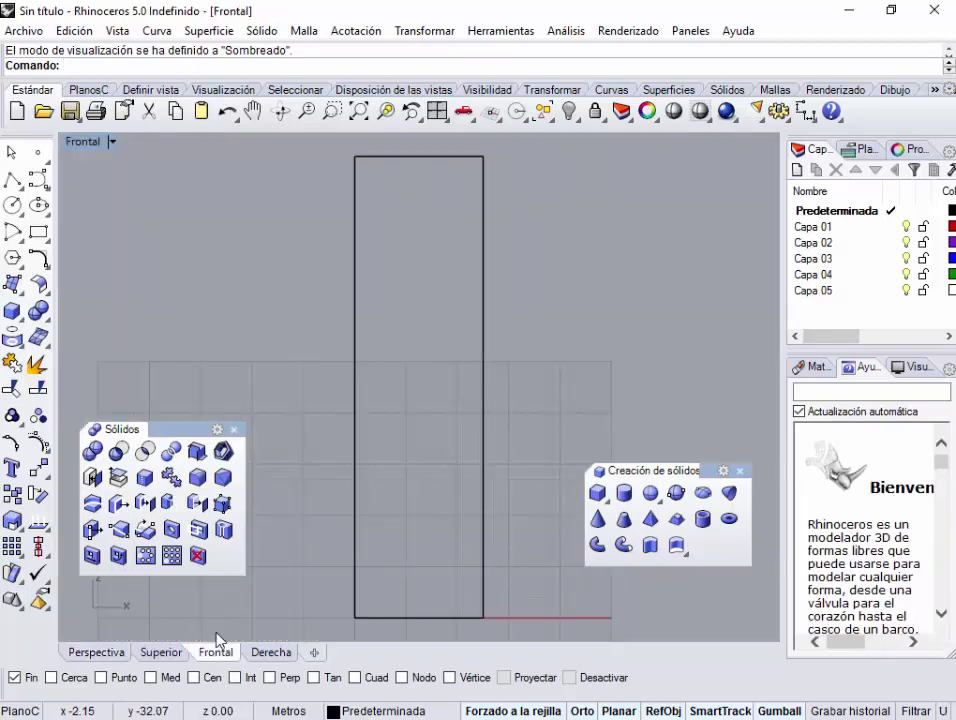
click(161, 652)
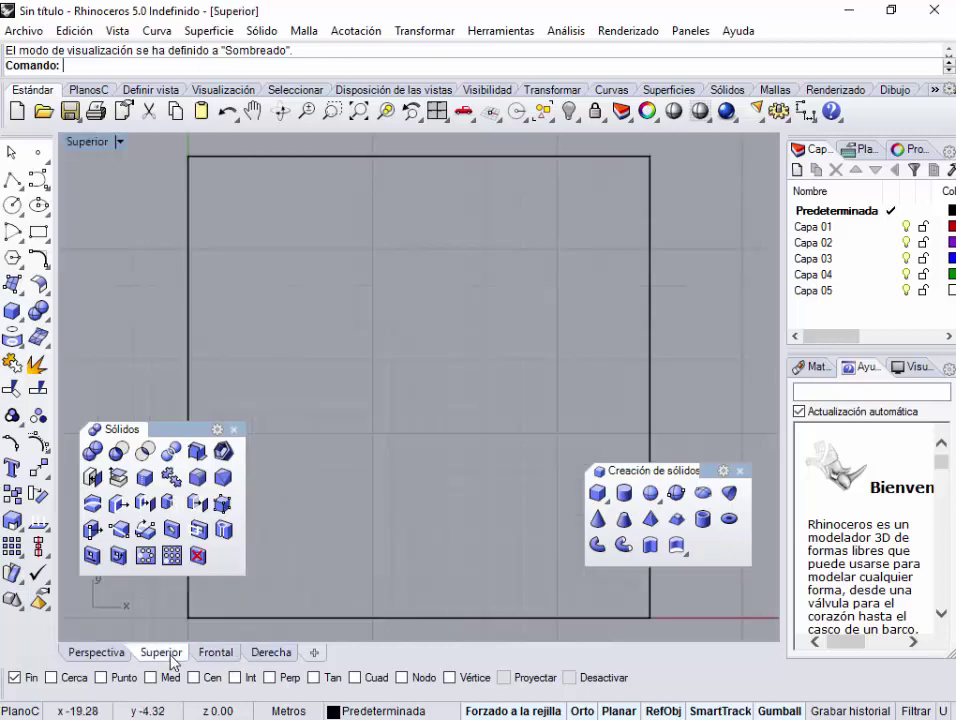
click(112, 652)
click(280, 655)
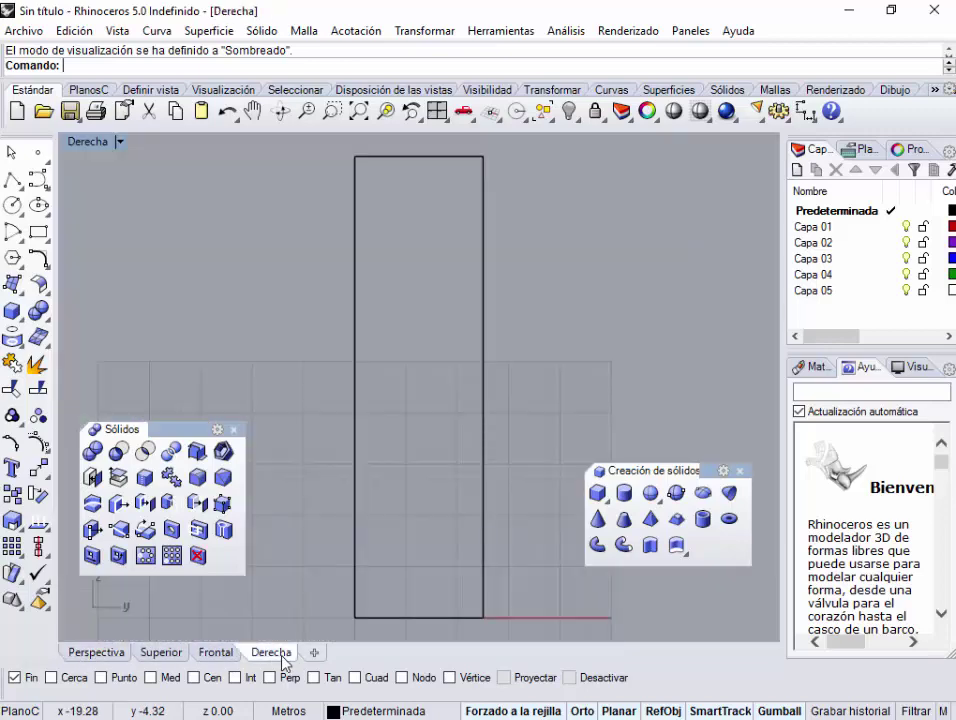
click(162, 653)
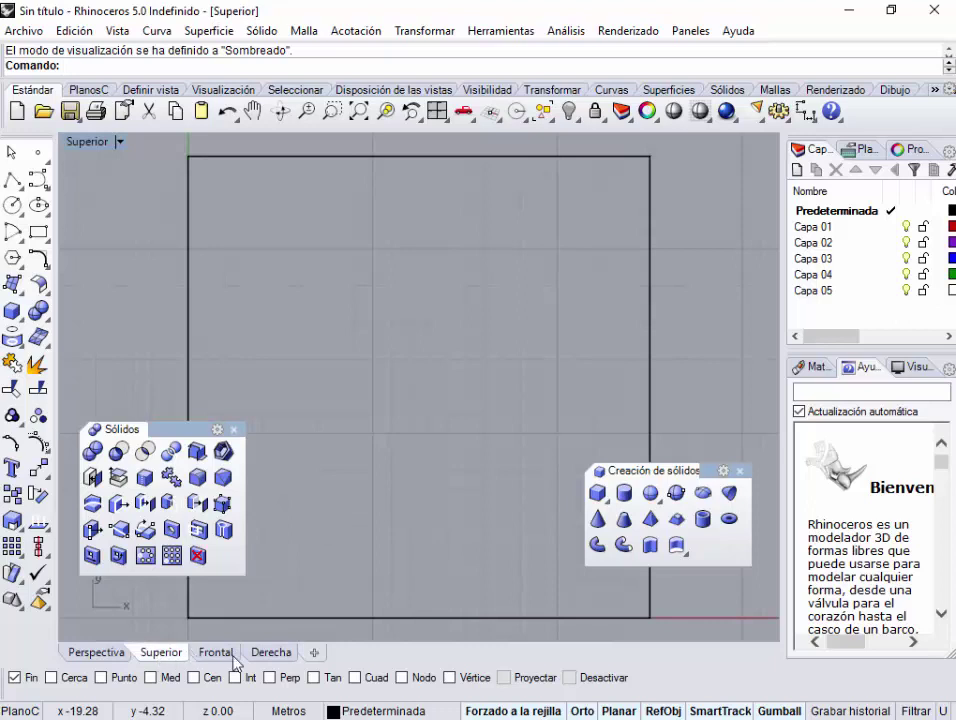
Create a solid cylinder in the Frontal view with a radius of about 13 m, overlapping the box's upper side edge and extending beyond its back
click(233, 656)
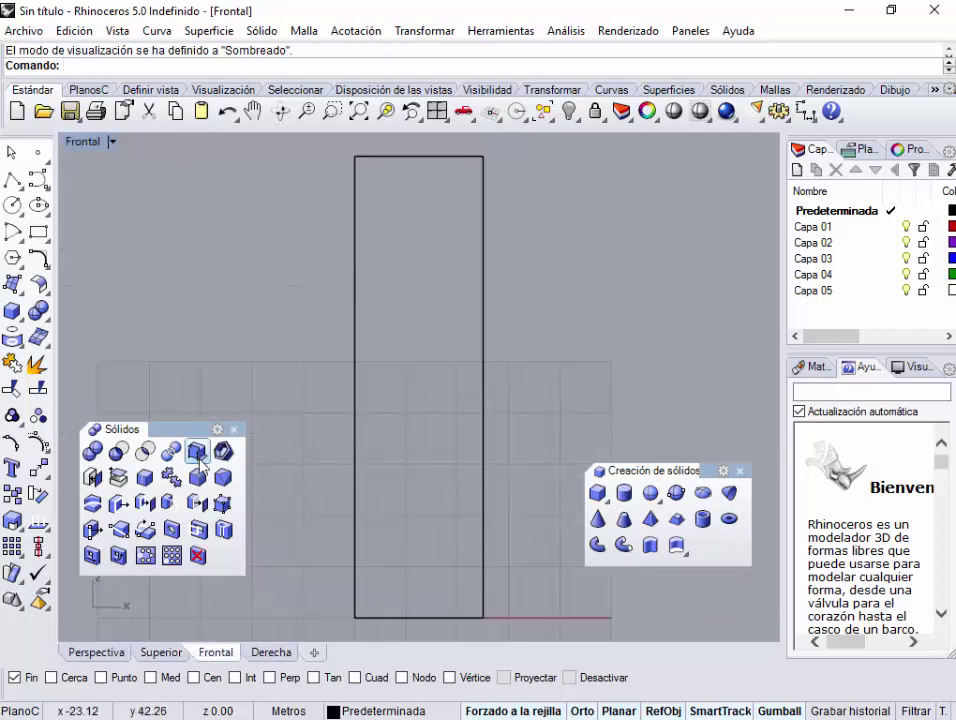
click(624, 493)
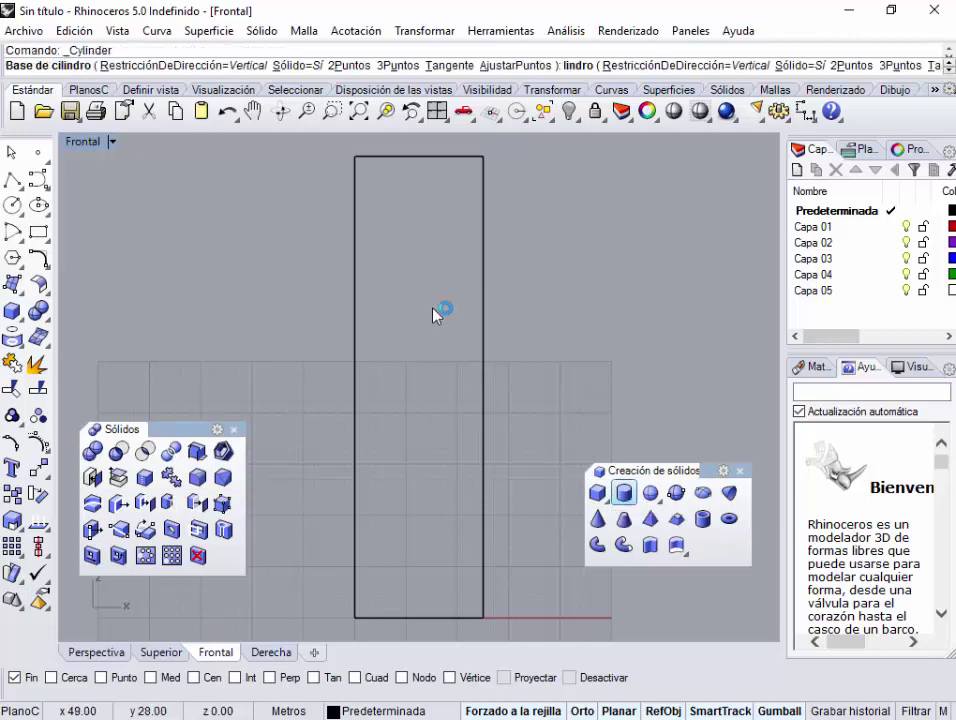
click(452, 280)
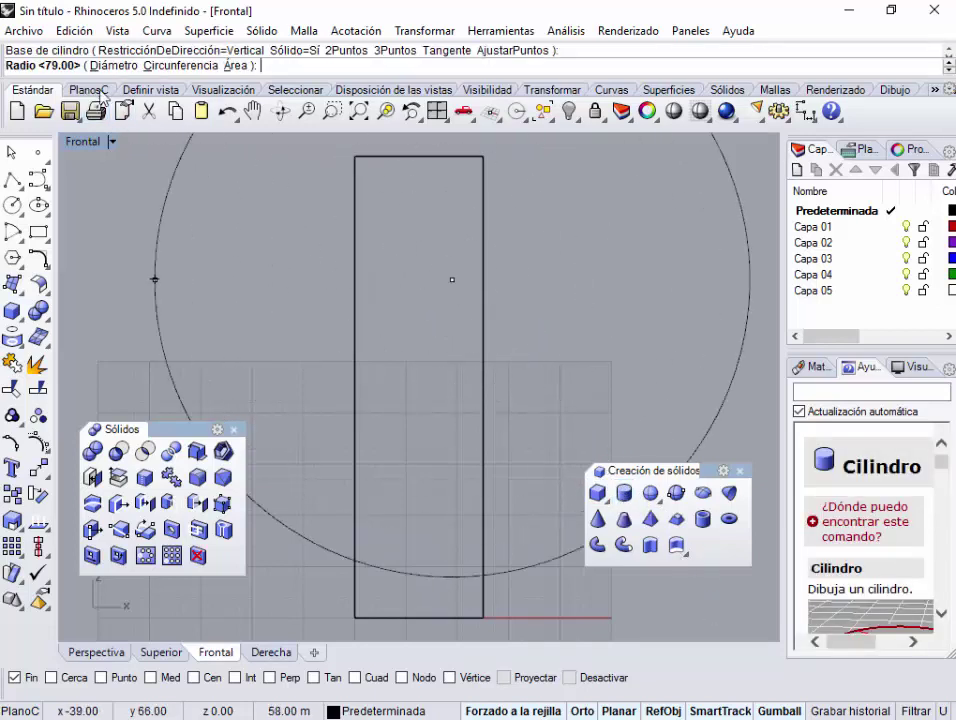
click(518, 295)
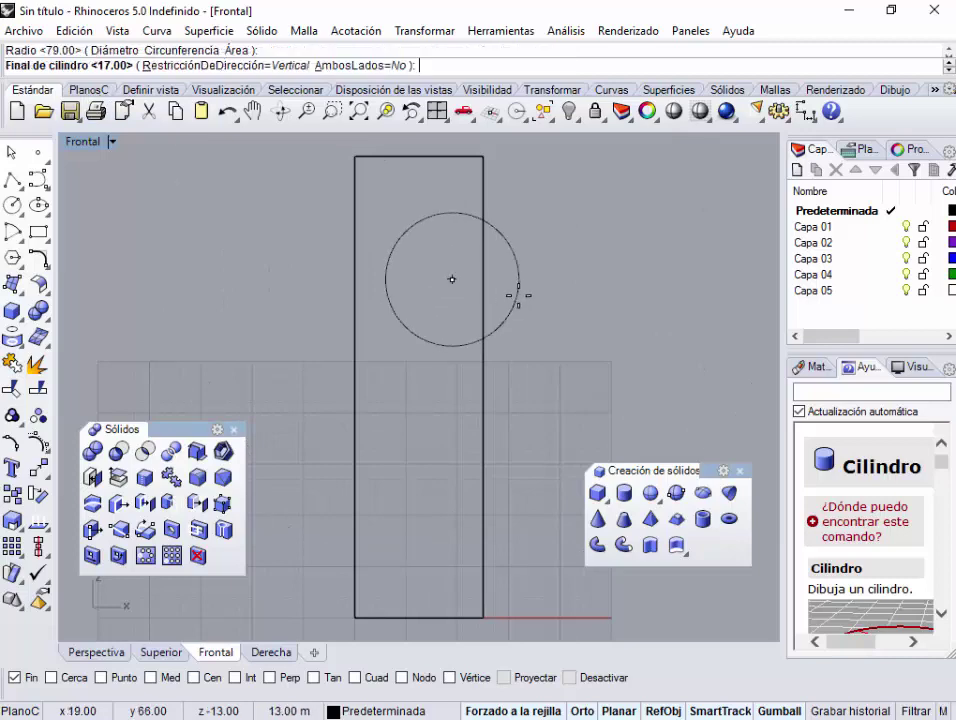
click(114, 652)
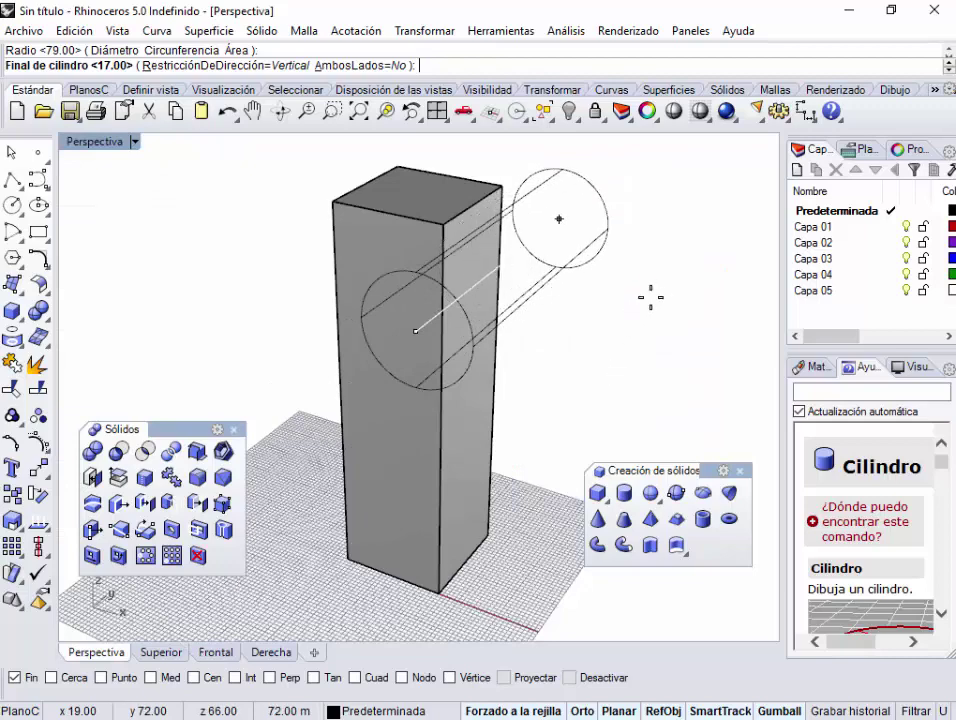
click(652, 290)
Move the cylinder forward along its axis until it protrudes from both the front and back of the box
click(548, 274)
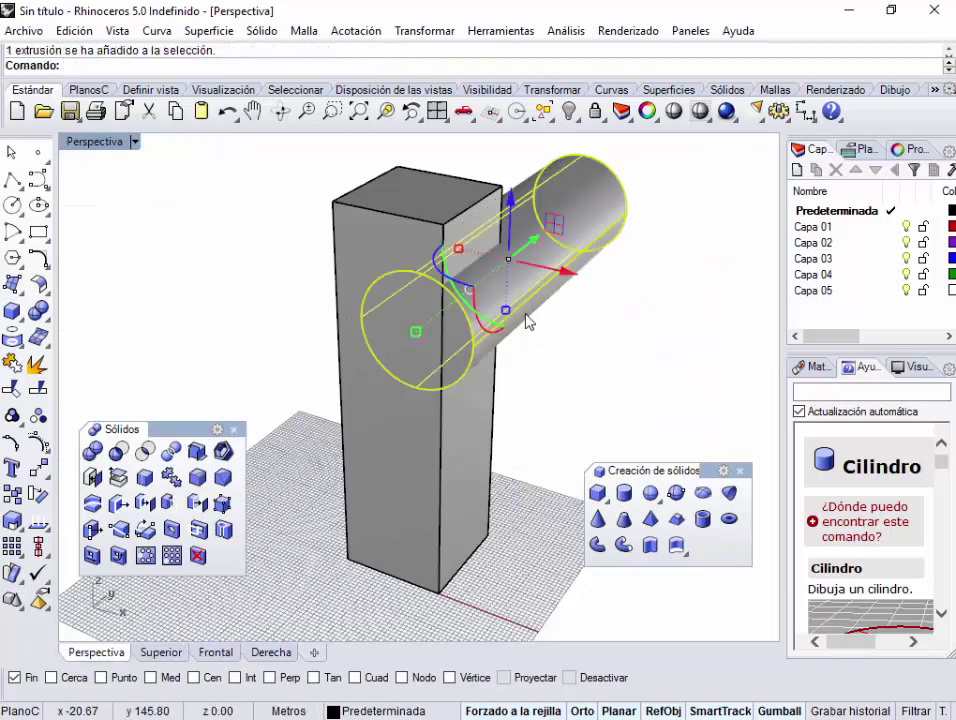
drag(522, 247, 498, 280)
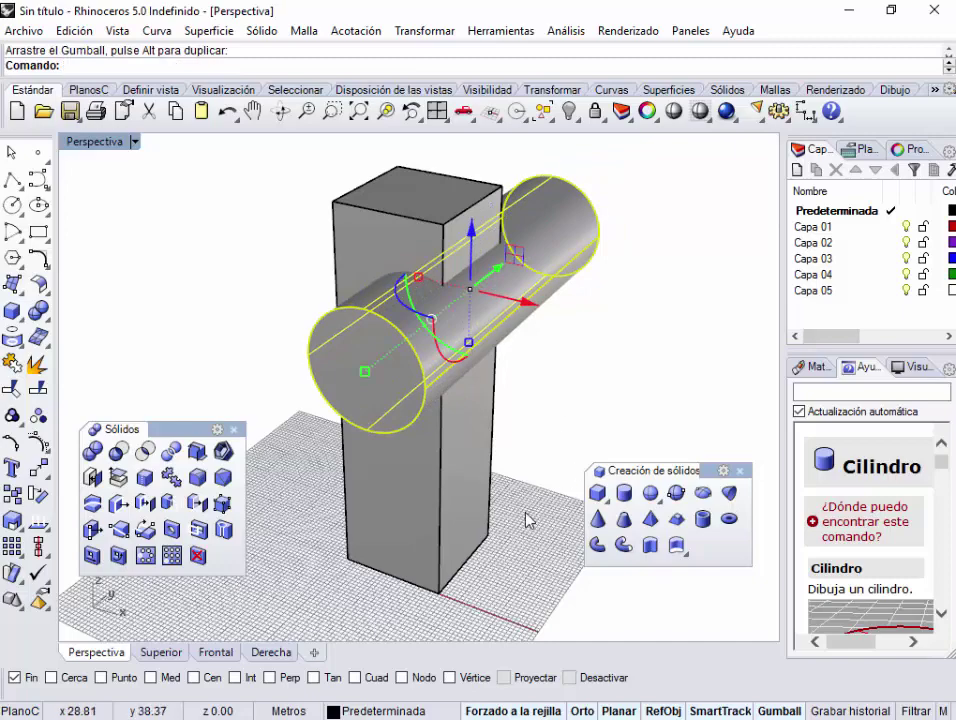
key(Escape)
right_drag(337, 341, 310, 352)
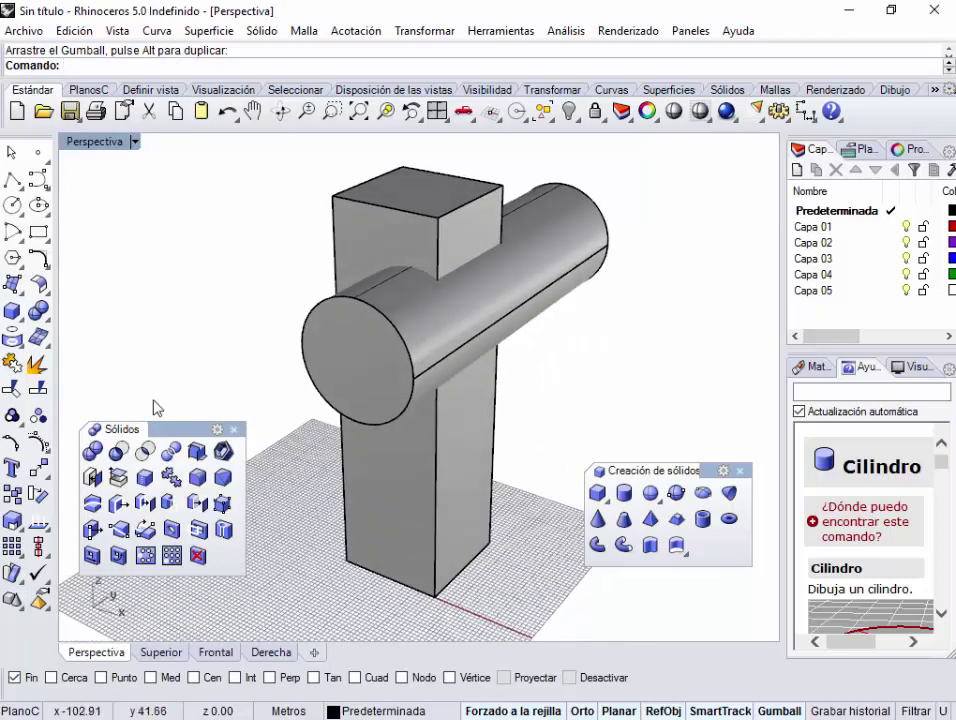
Apply a Boolean intersection with the box as the first set and the cylinder as the second
click(146, 453)
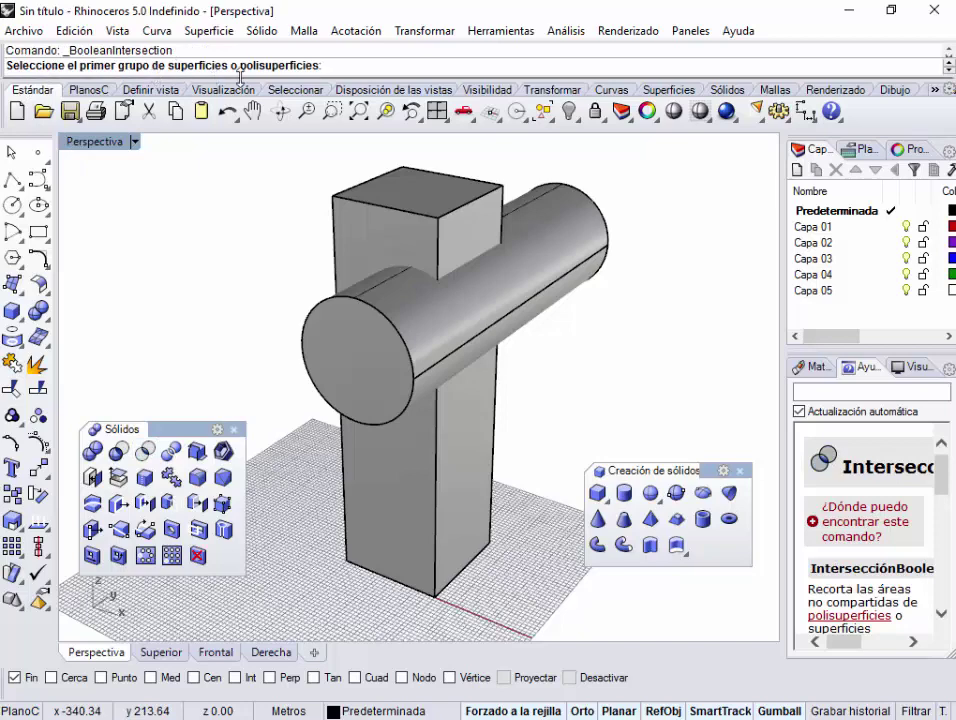
click(417, 236)
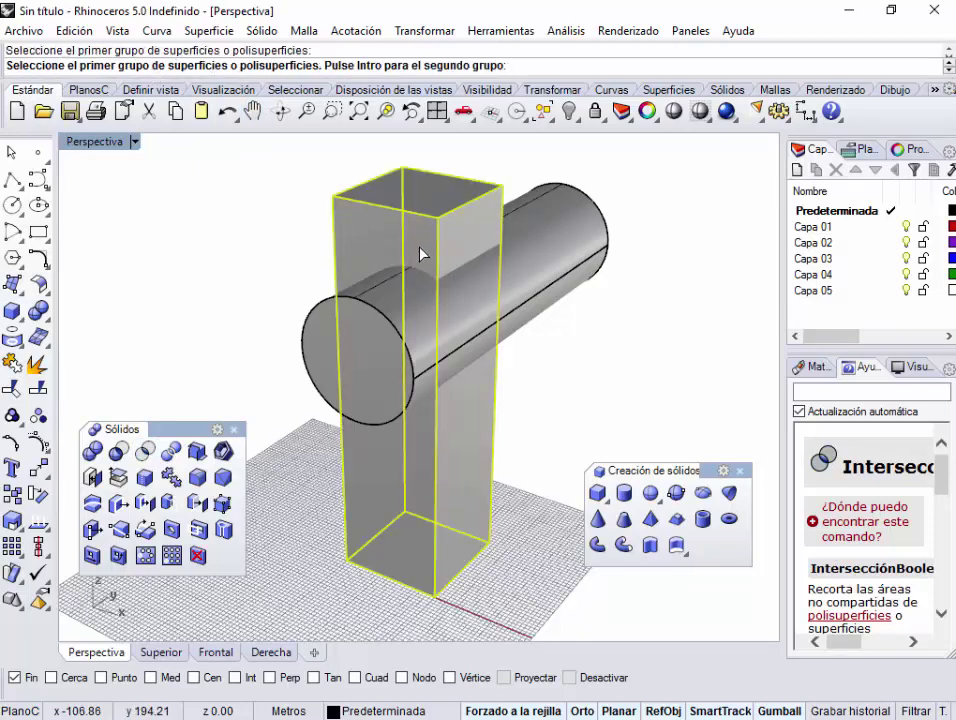
key(Return)
click(563, 242)
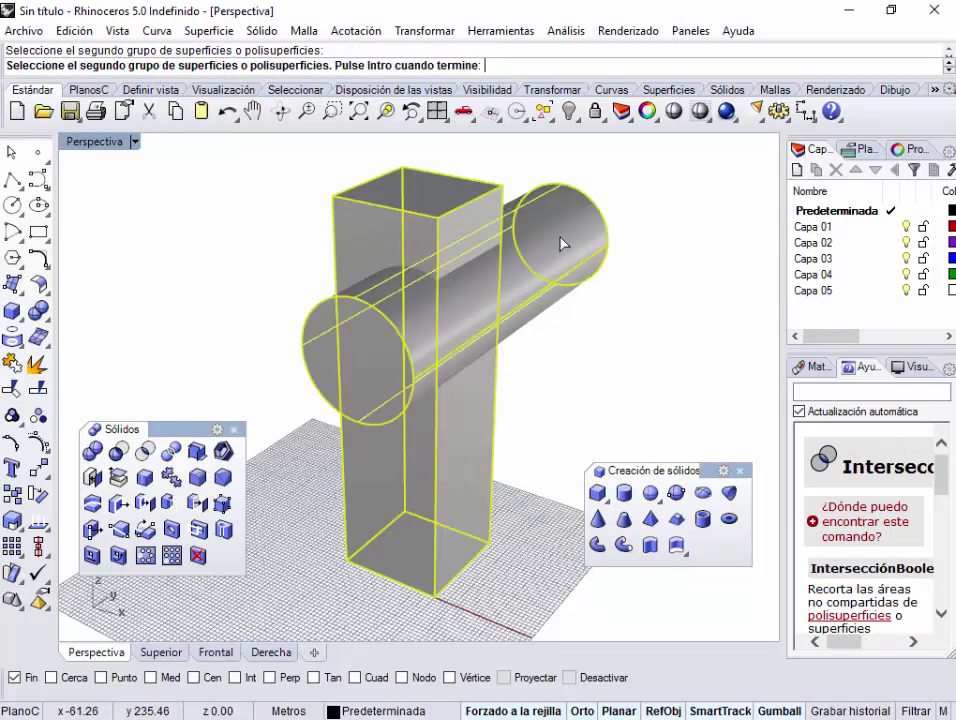
key(Return)
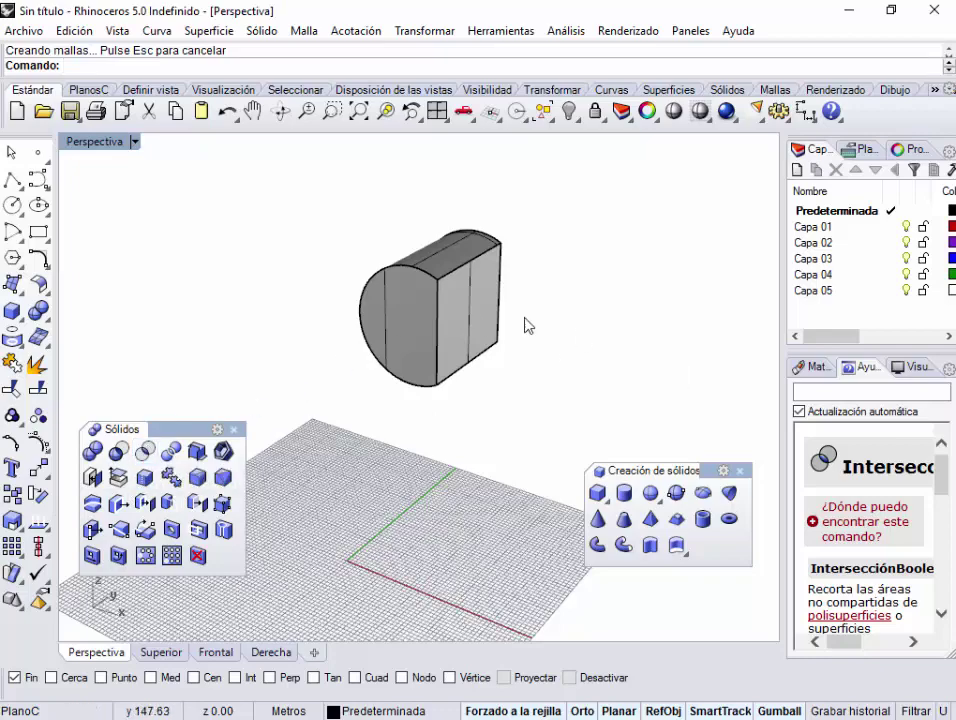
right_drag(392, 345, 331, 360)
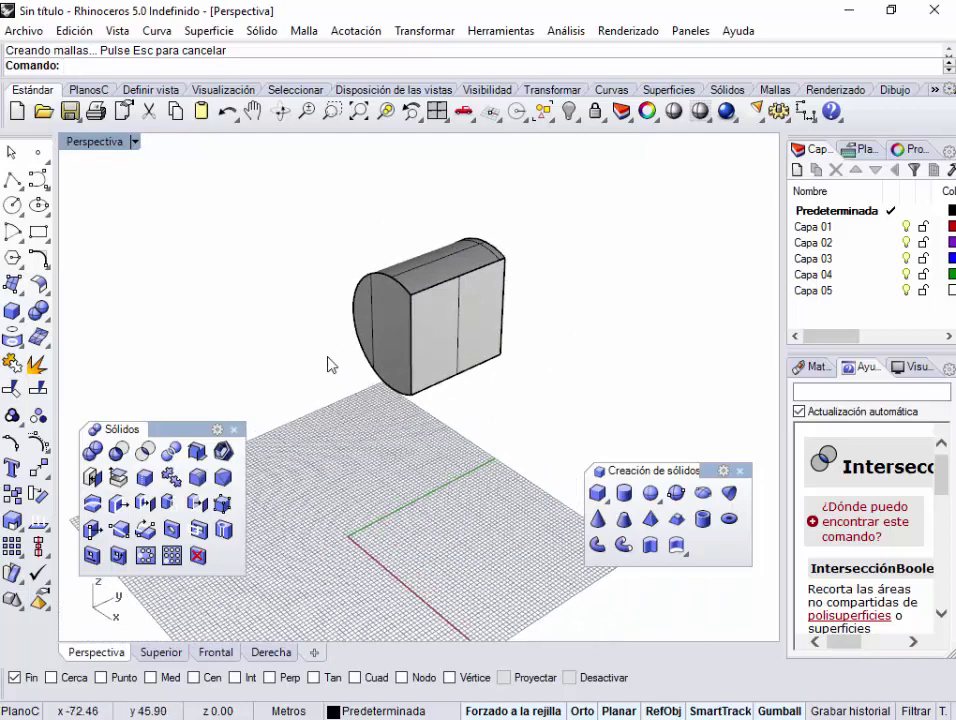
Undo the Boolean intersection and deselect the box and cylinder
key(ctrl+z)
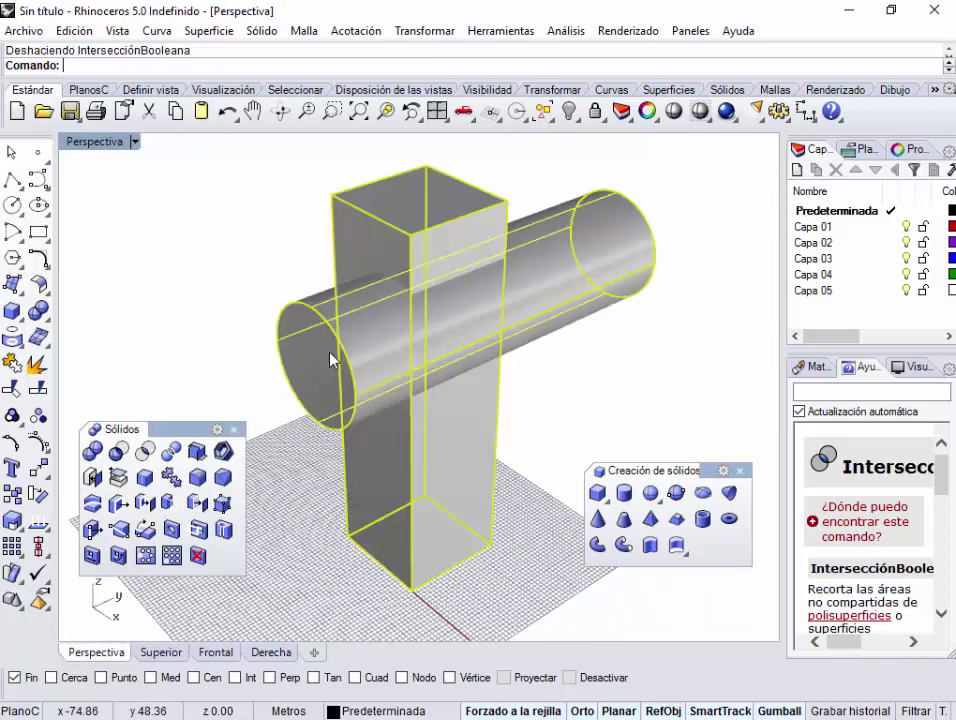
click(561, 421)
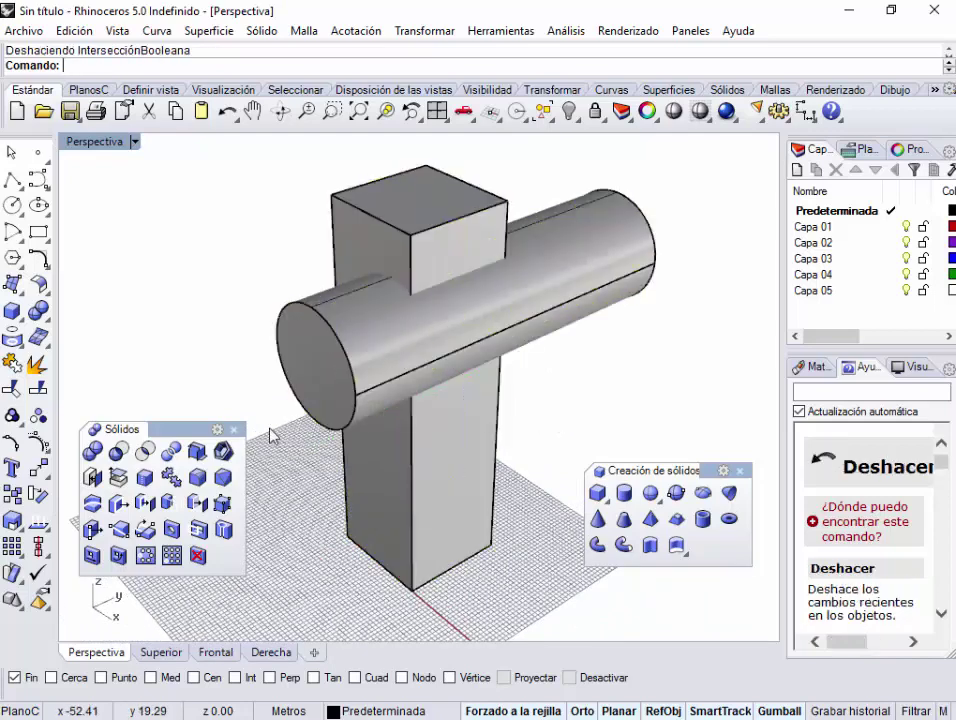
right_drag(355, 450, 412, 472)
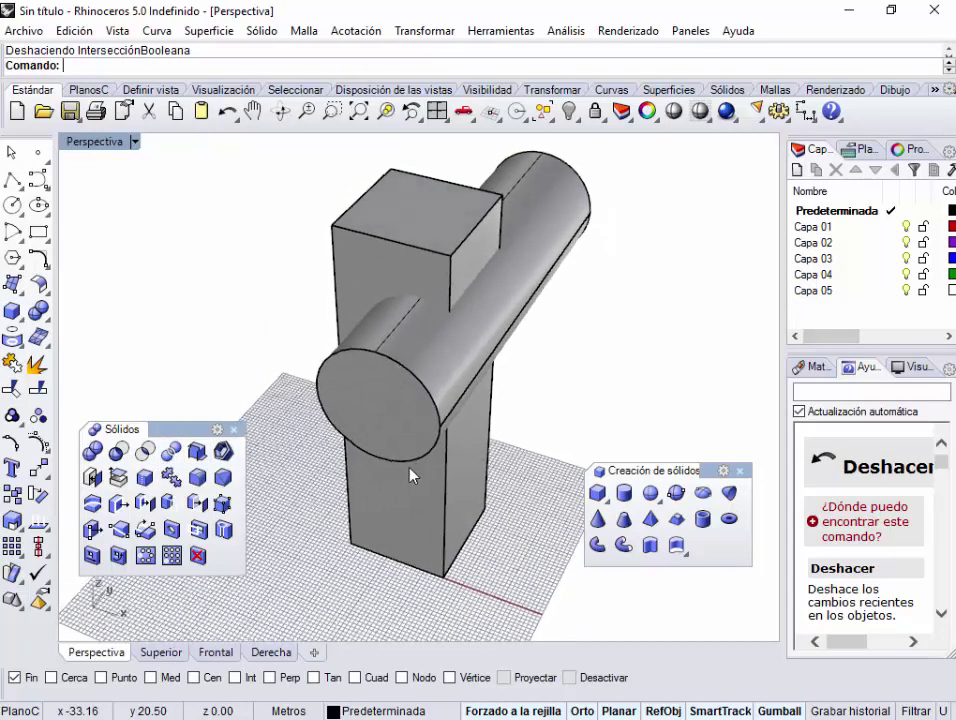
click(173, 455)
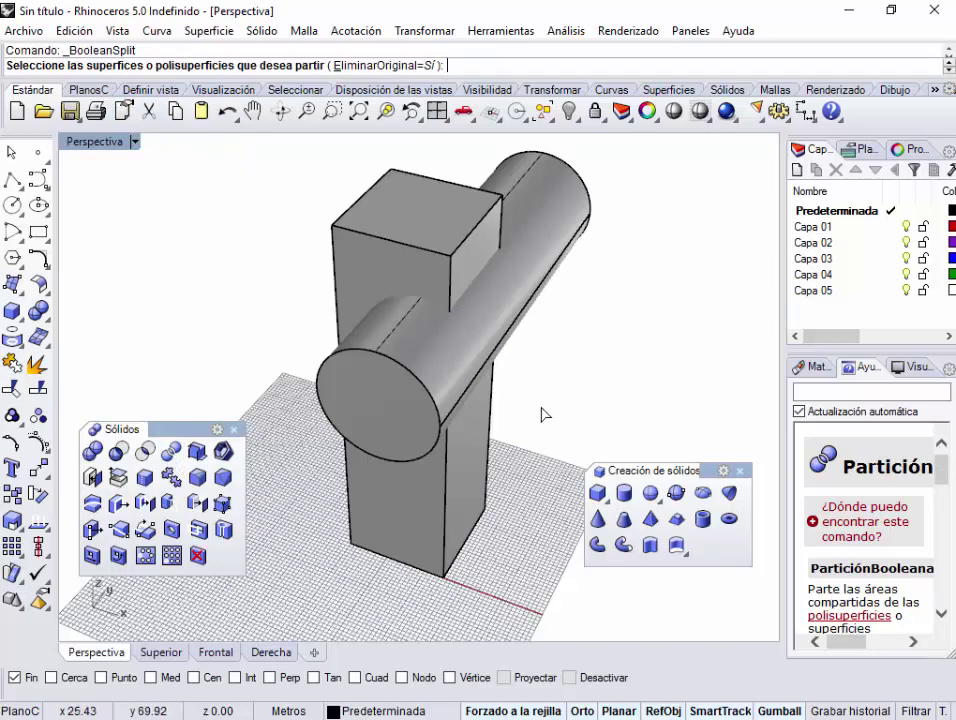
drag(551, 384, 388, 289)
key(Return)
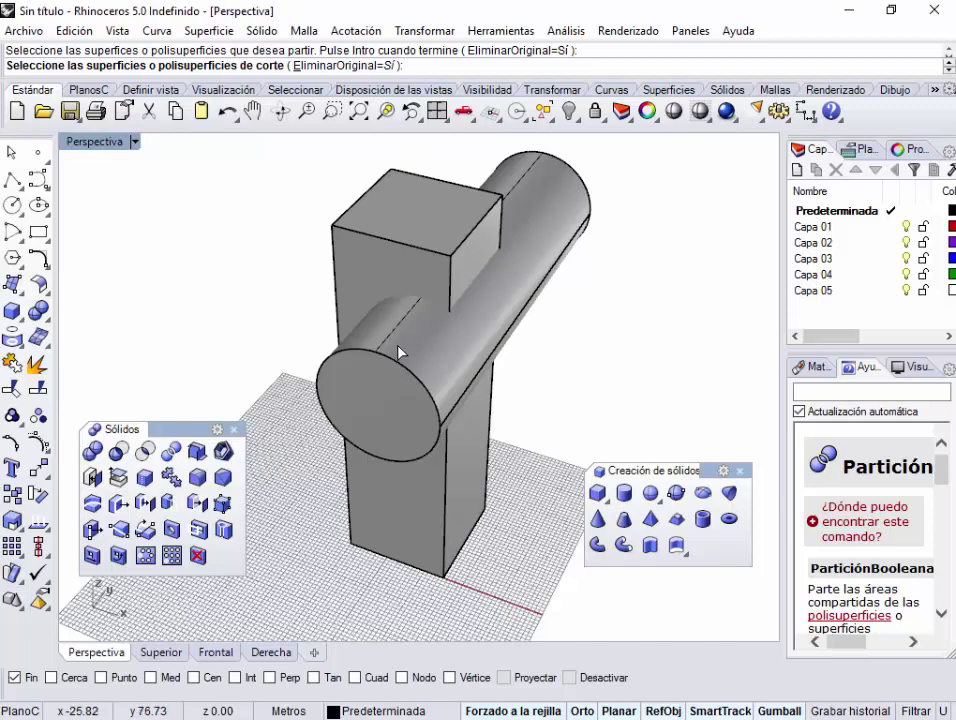
Apply a Boolean split to the box, using the cylinder as the cutting object
right_click(398, 352)
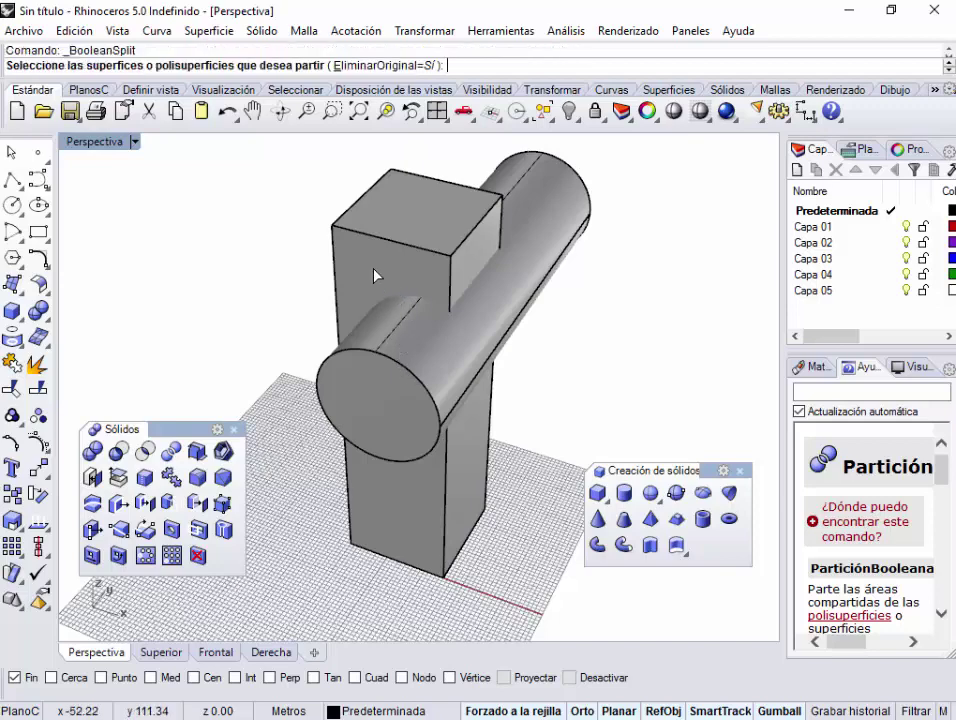
click(375, 275)
right_click(372, 275)
click(551, 241)
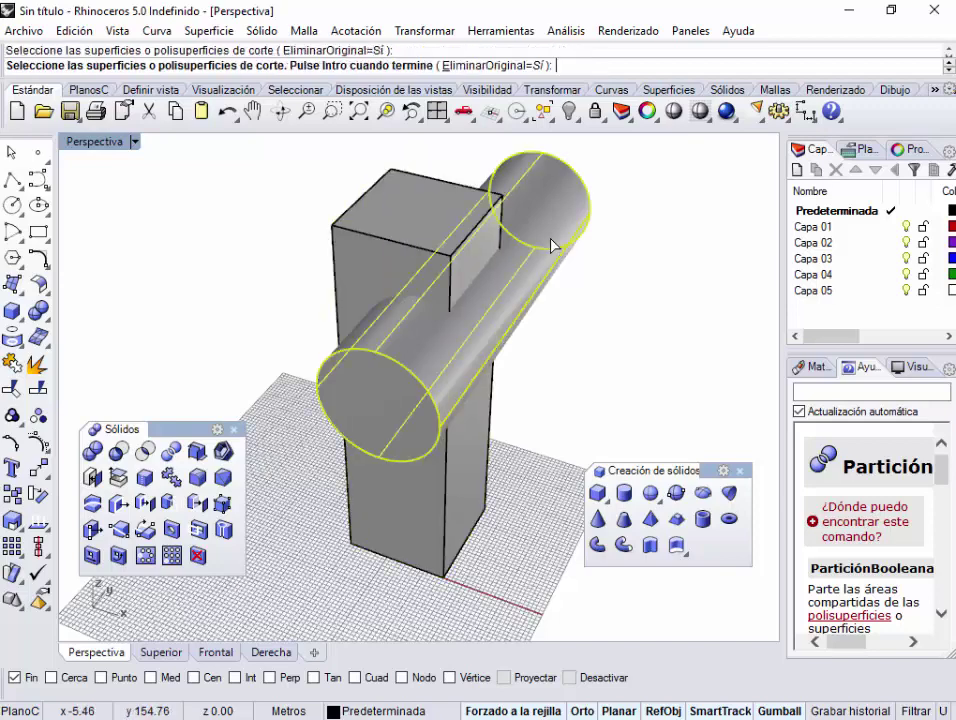
right_click(551, 241)
Move the cylinder and the split-off piece away from the box along the X axis, leaving the three solids separated
click(478, 362)
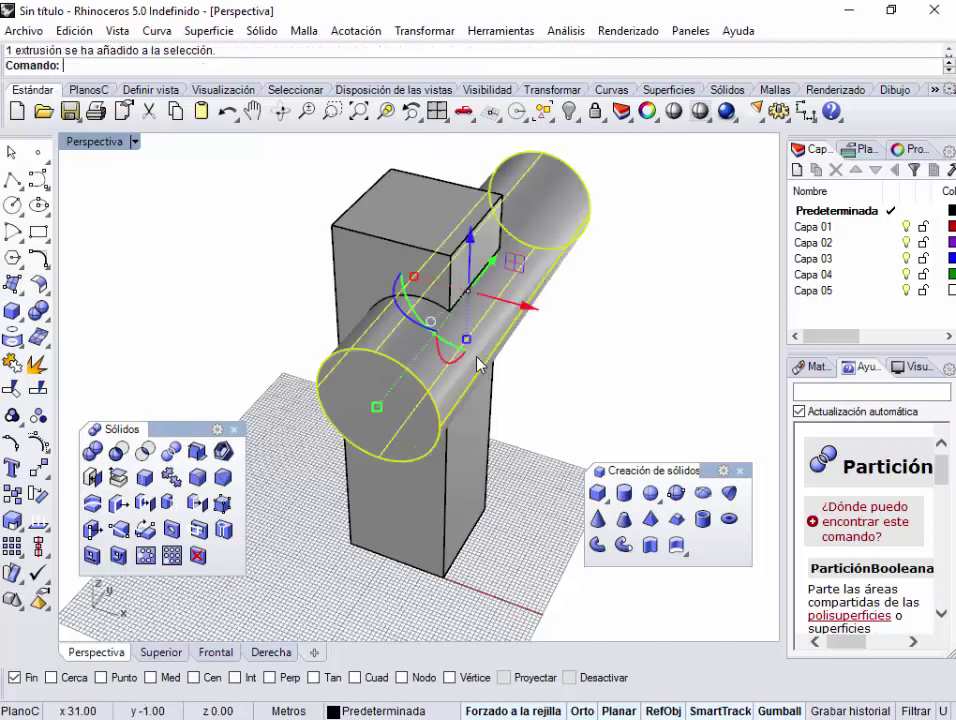
drag(515, 290, 699, 349)
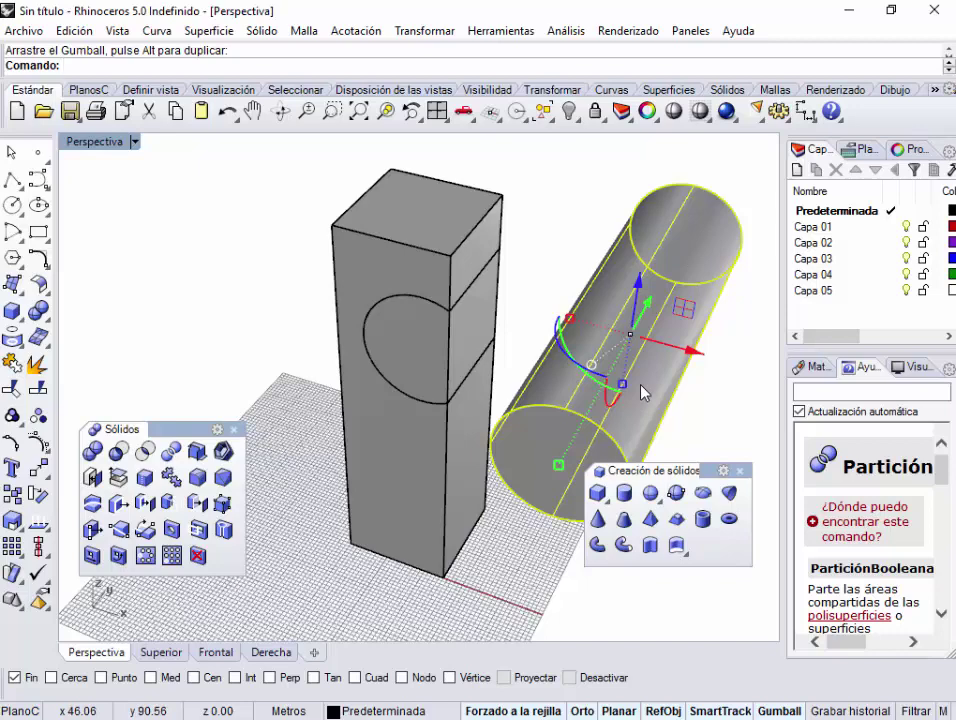
click(464, 338)
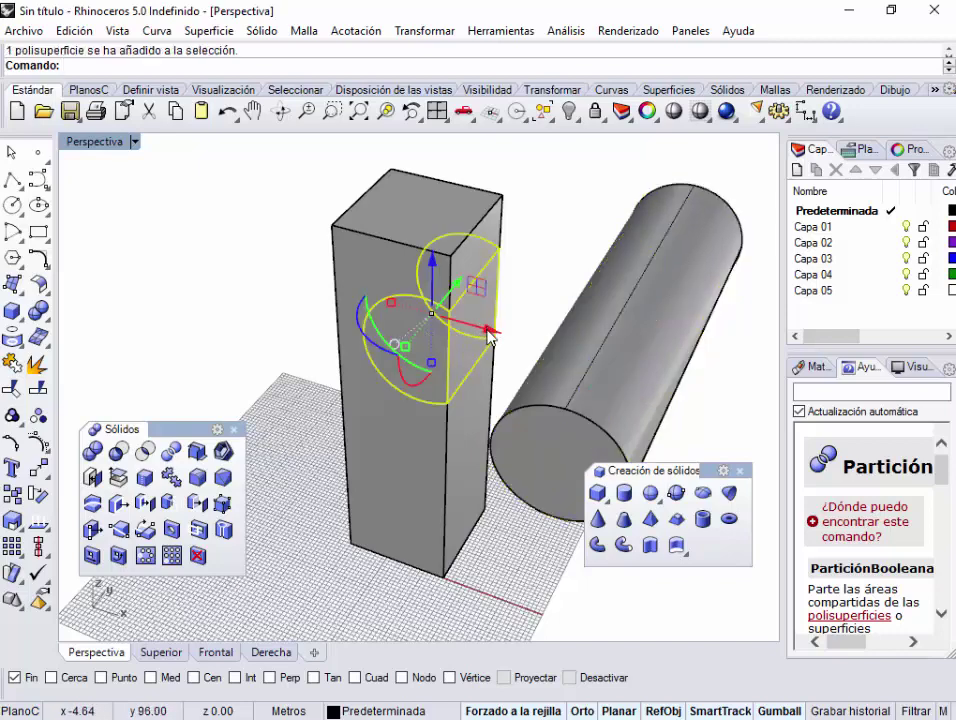
drag(490, 337, 555, 350)
click(625, 363)
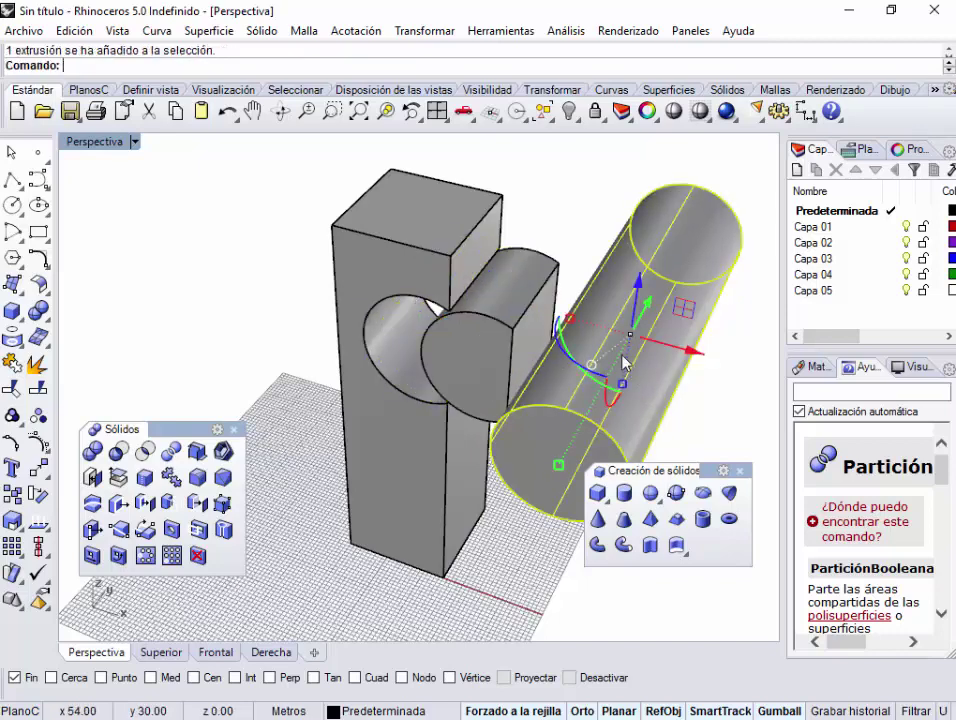
drag(697, 350, 742, 357)
click(549, 346)
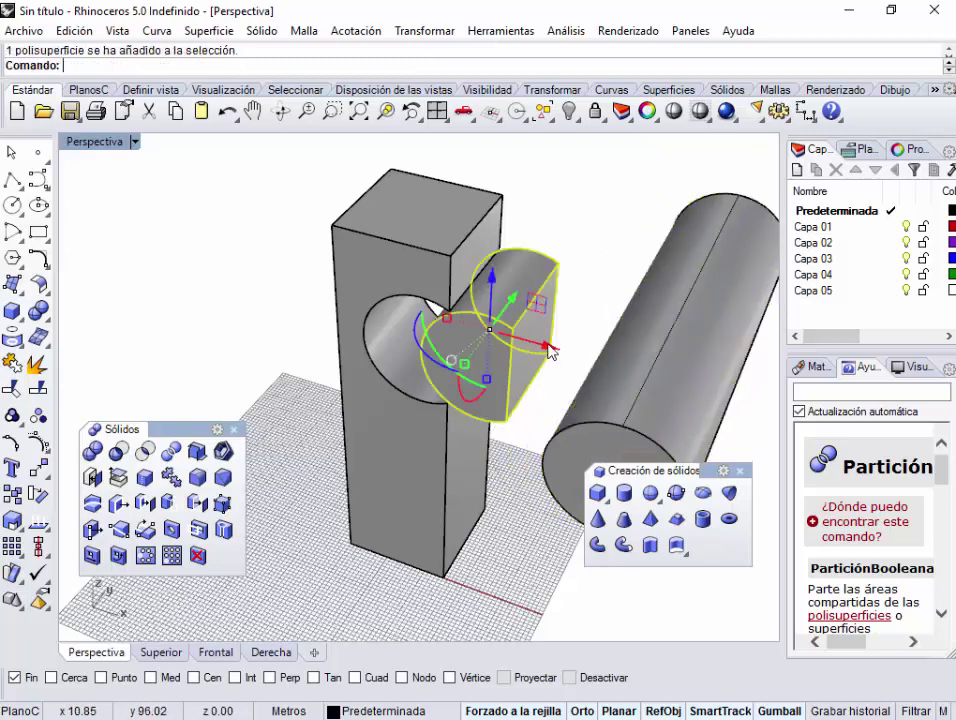
drag(551, 352, 587, 348)
click(585, 250)
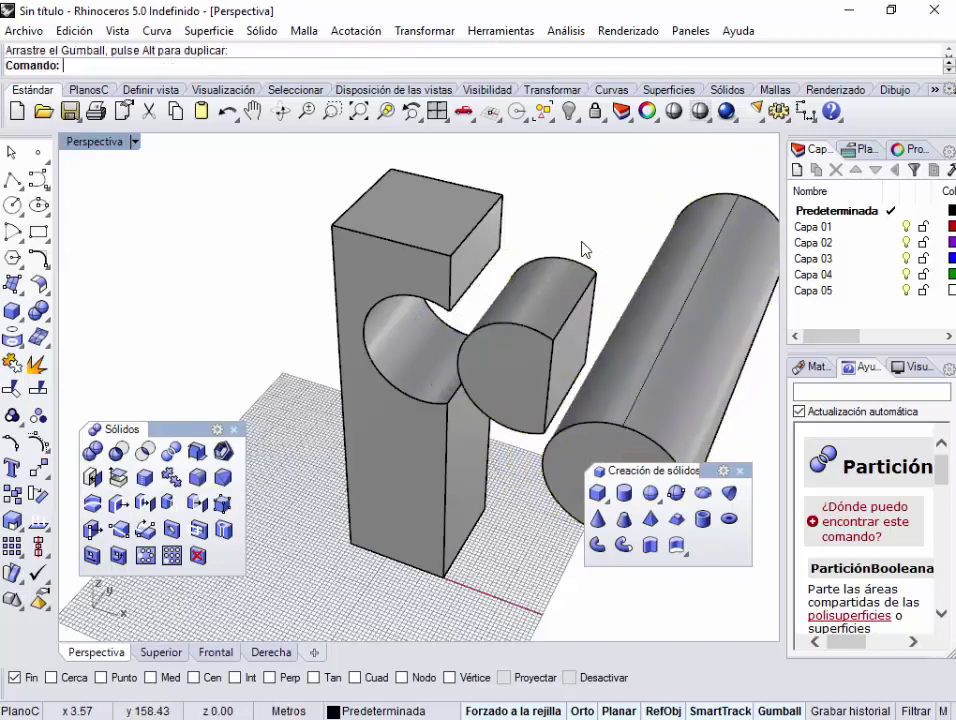
right_drag(568, 314, 583, 280)
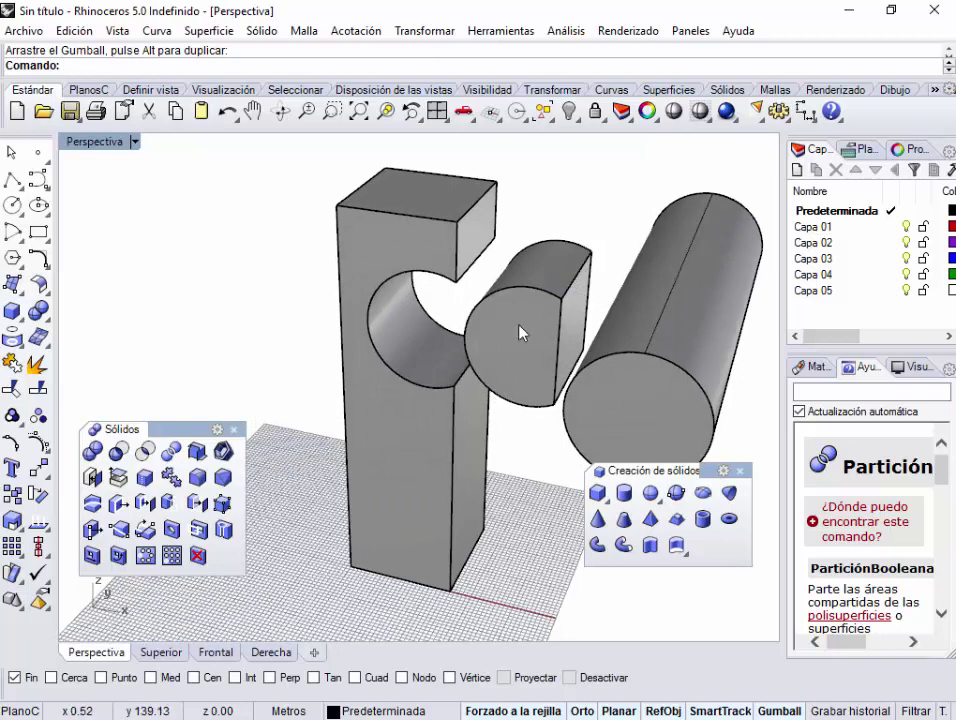
Undo the moves of the cylinder and the cut piece, together with the Boolean split
key(ctrl+z)
key(ctrl+z)
key(ctrl+z)
key(ctrl+z)
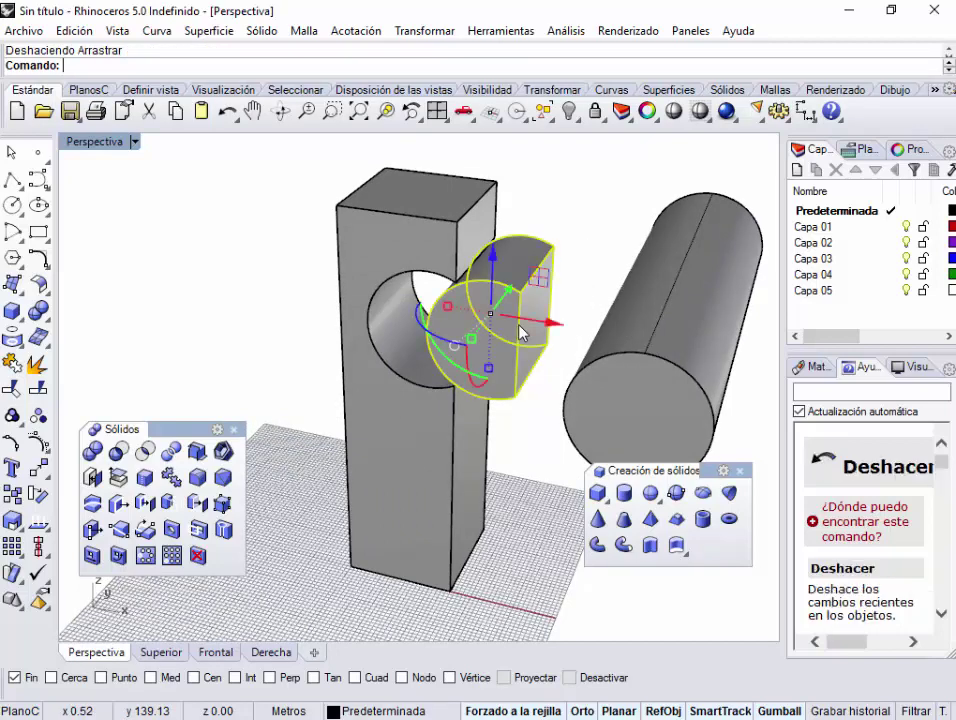
key(ctrl+z)
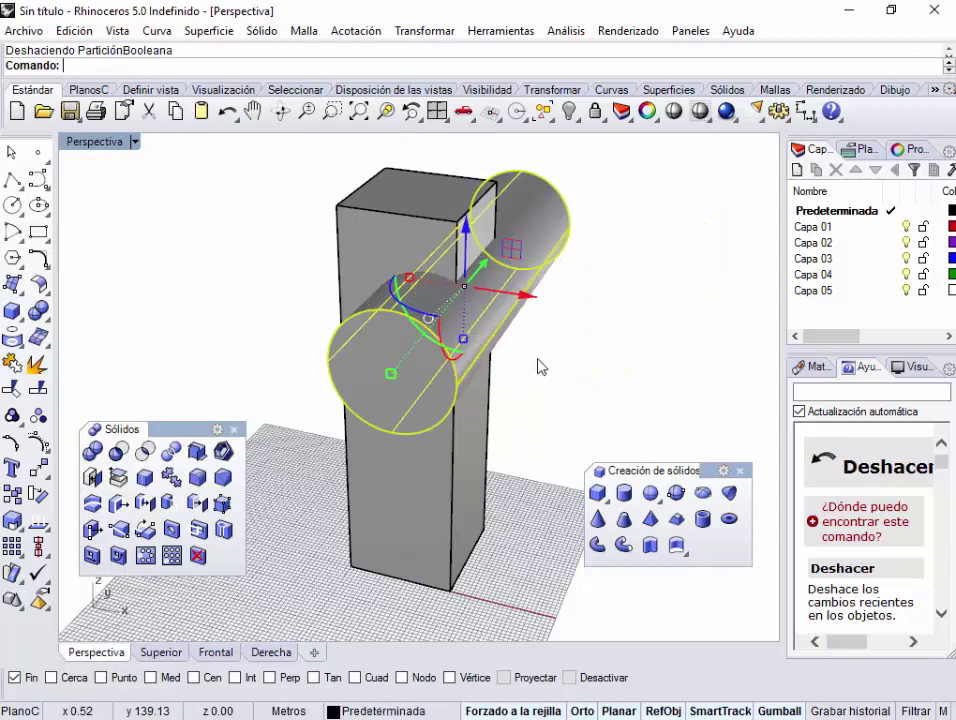
Run a Boolean split on the box again, with the crossing cylinder as the cutting object
click(170, 456)
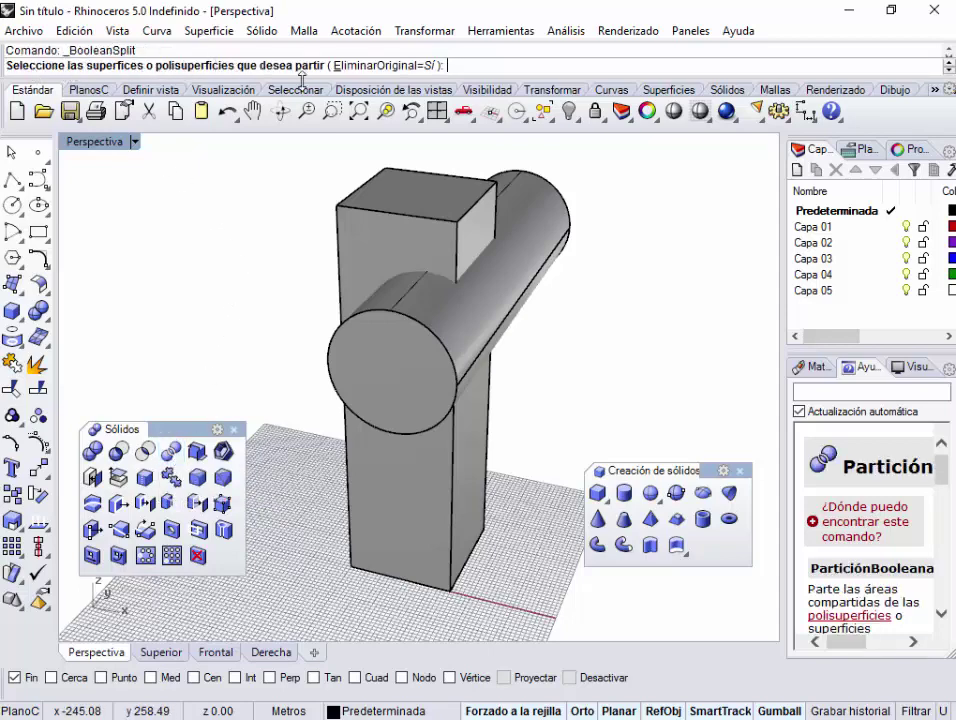
click(356, 223)
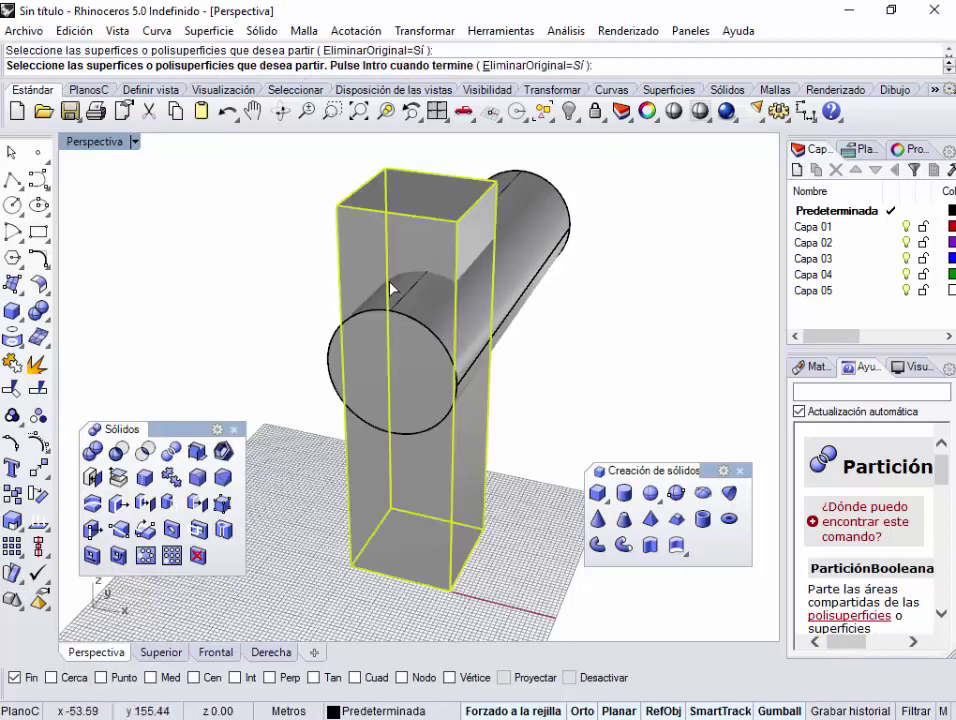
key(Return)
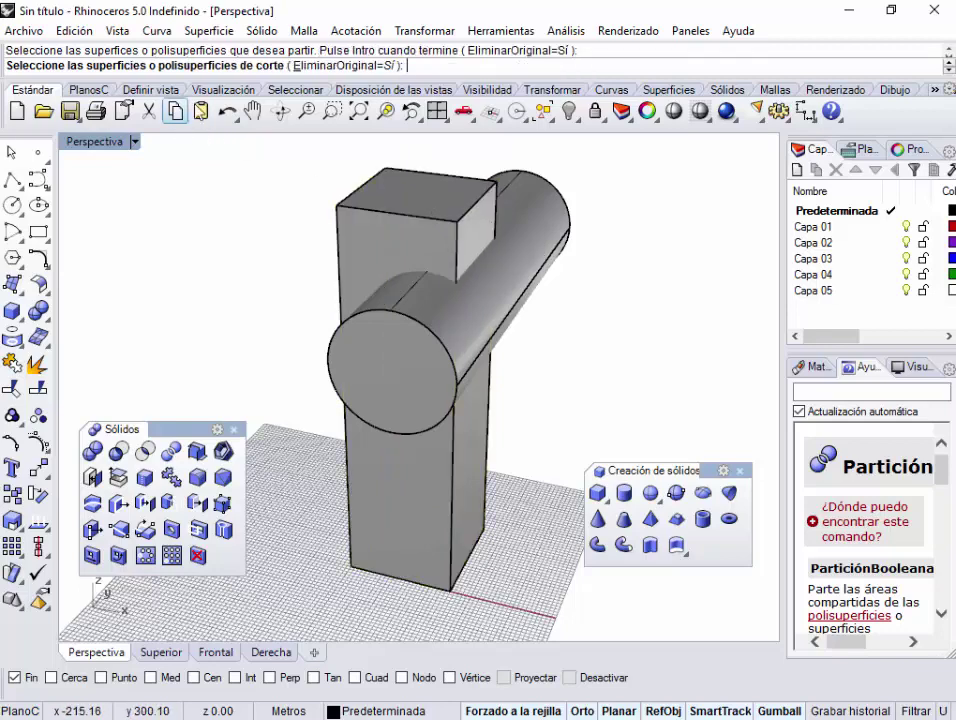
click(535, 249)
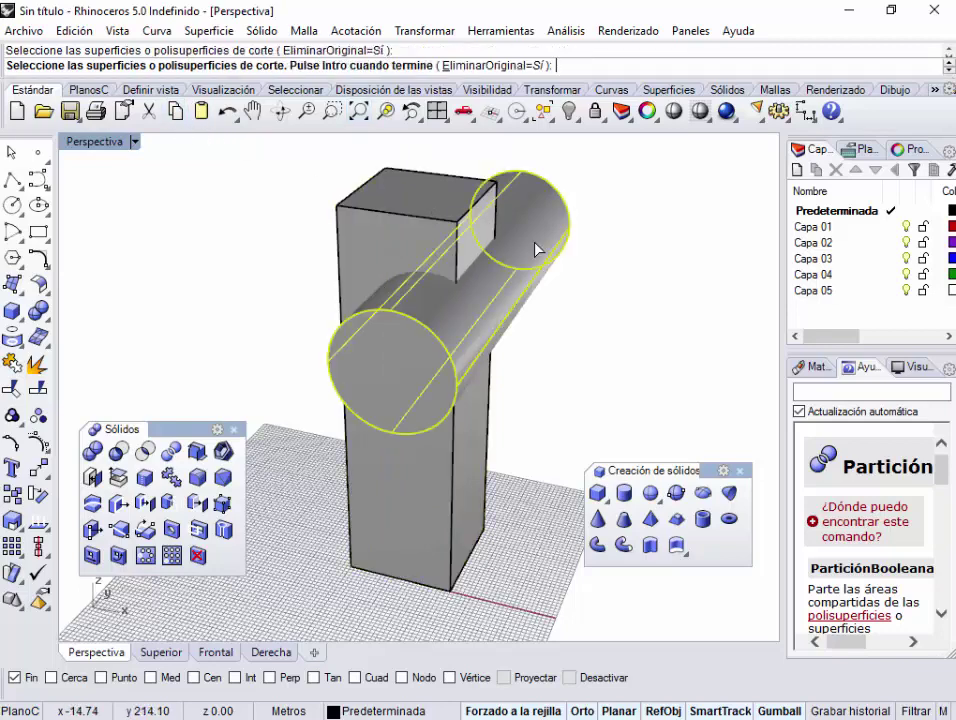
key(Return)
Move the cylinder and the piece split from the box outward along the X axis so the three solids stand apart
click(540, 254)
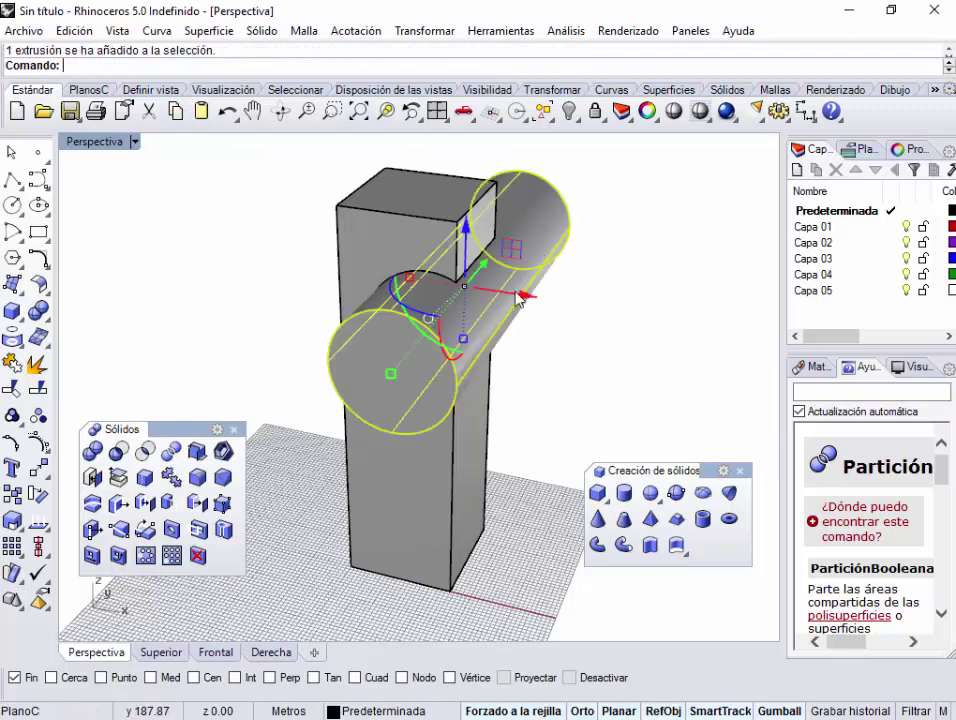
drag(520, 297, 695, 345)
click(458, 330)
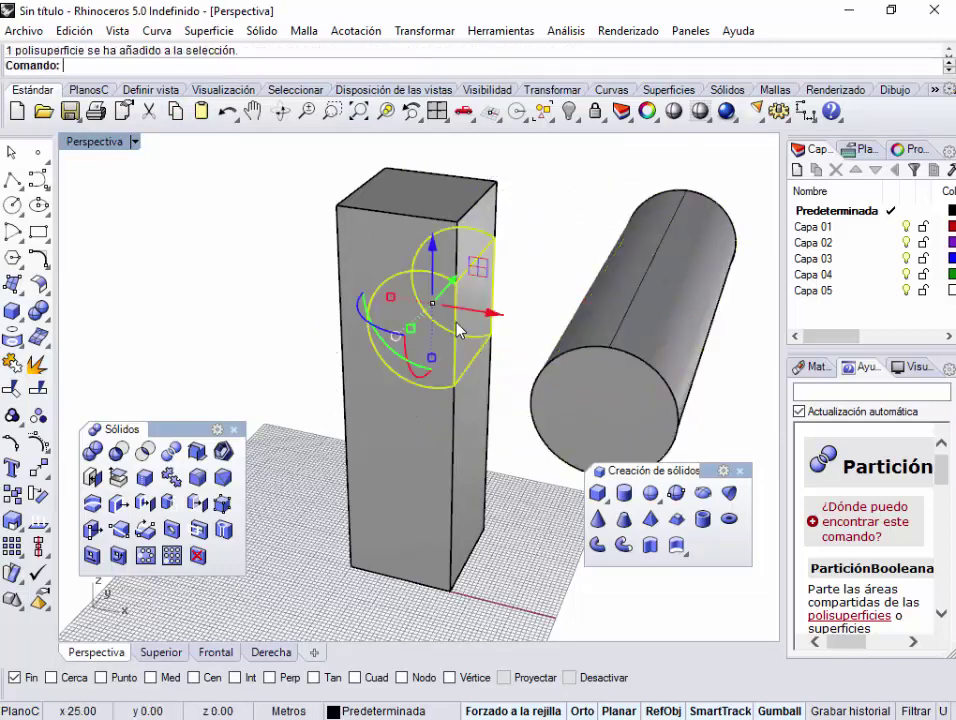
drag(489, 318, 563, 345)
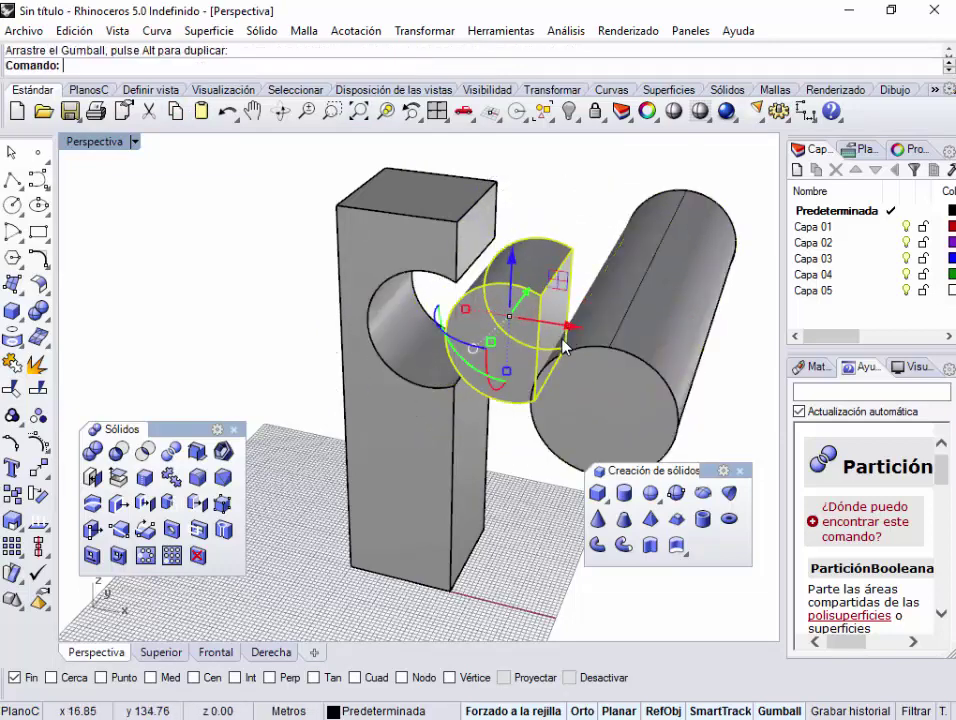
click(528, 190)
Examine the notched box, the split-off piece and the cylinder one by one, including the curved faces inside the notch
click(650, 298)
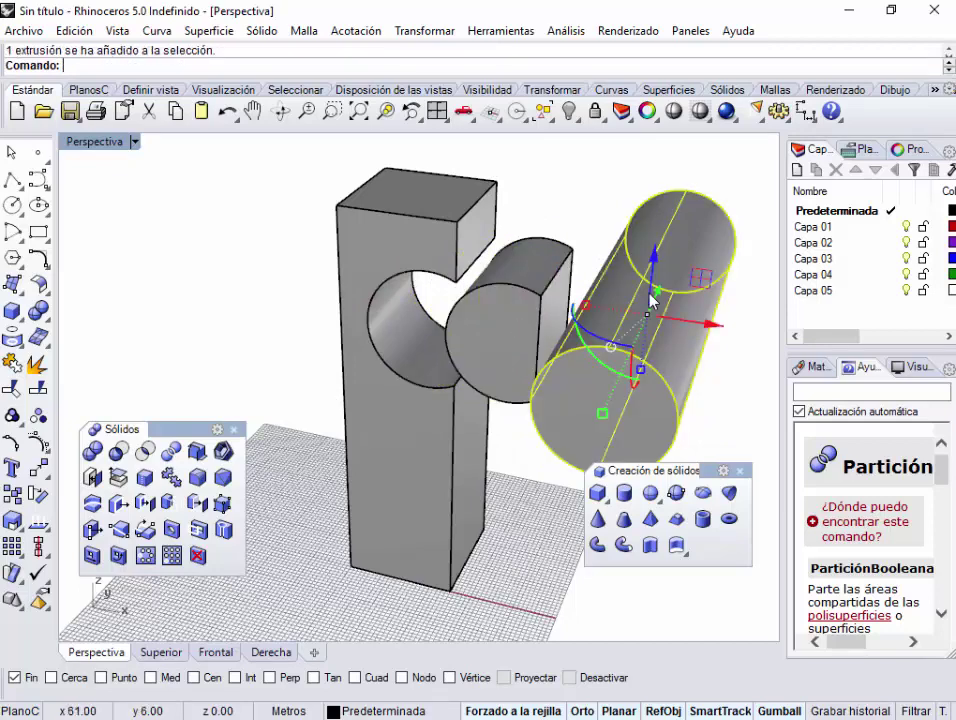
click(404, 239)
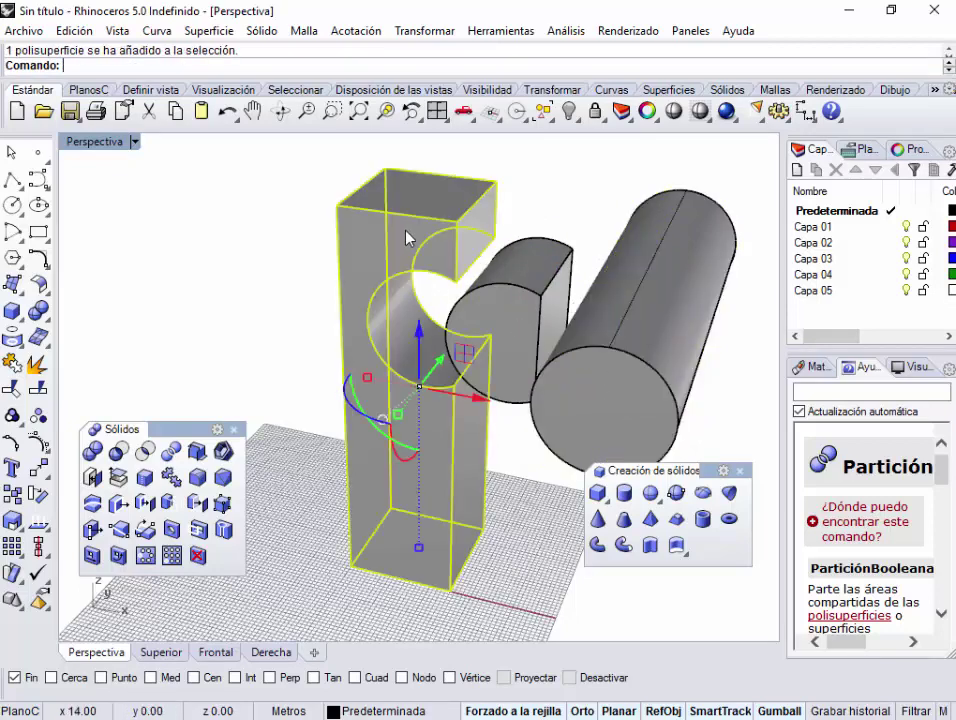
click(512, 316)
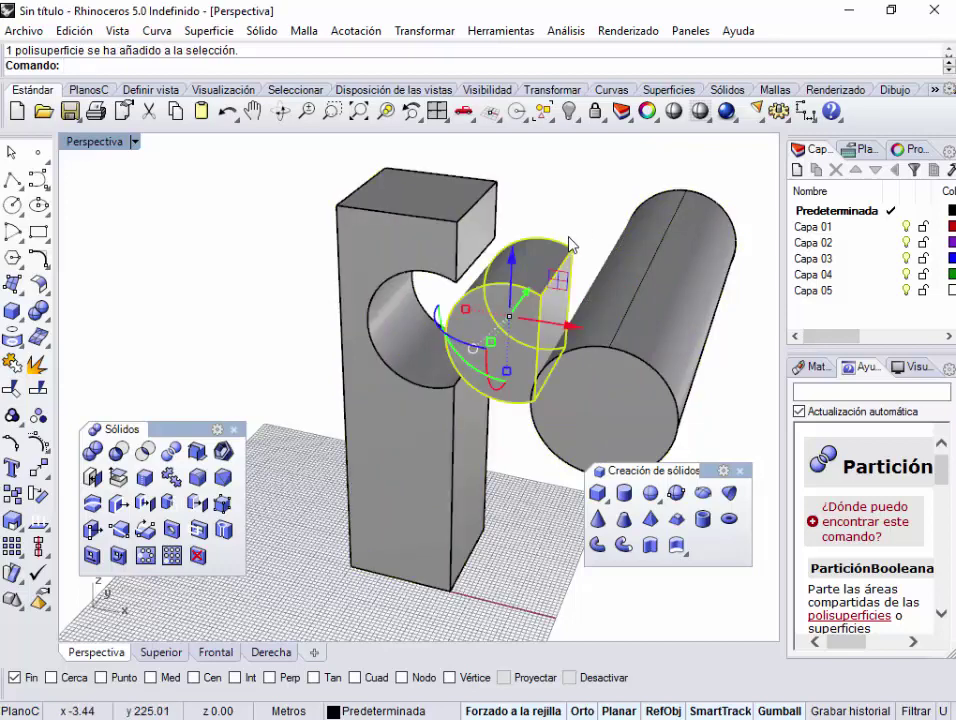
right_drag(398, 357, 395, 325)
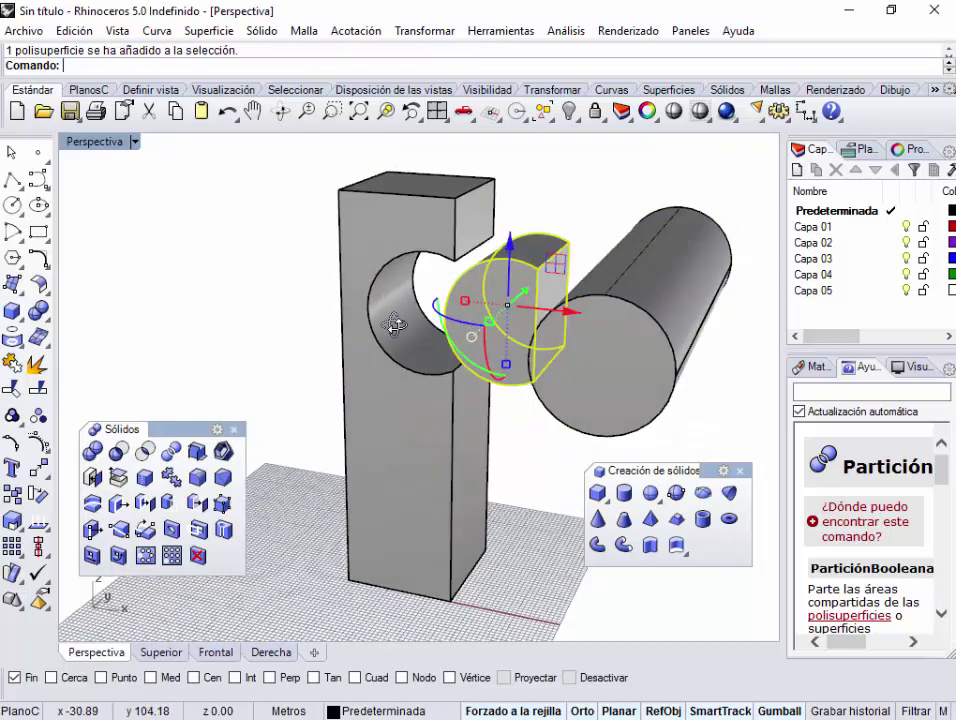
scroll(393, 295, up, 5)
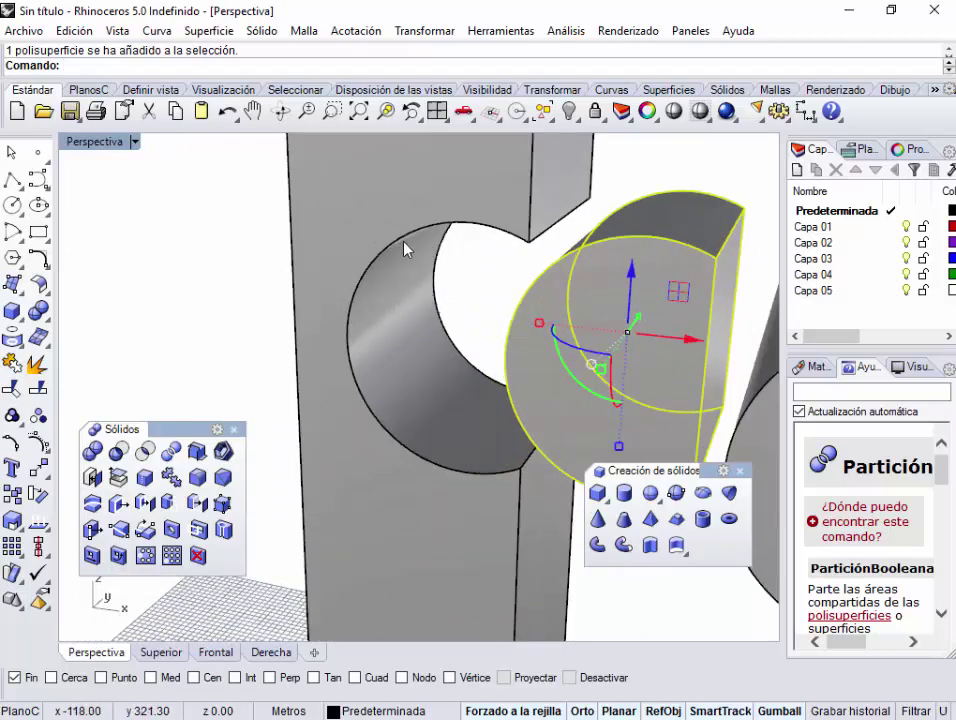
right_drag(475, 460, 418, 416)
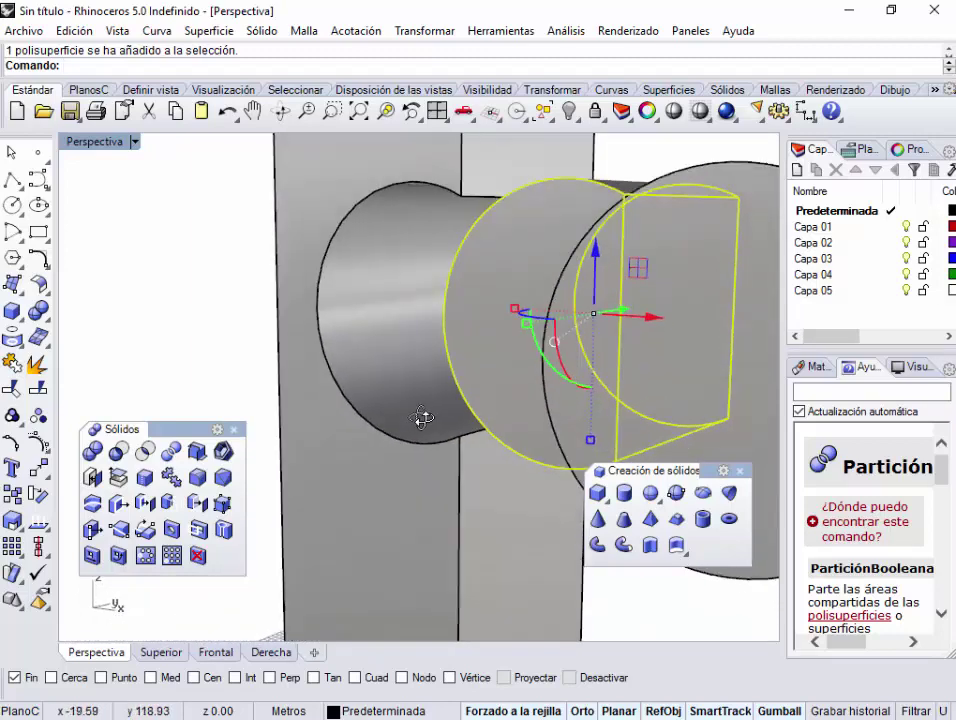
scroll(433, 341, down, 6)
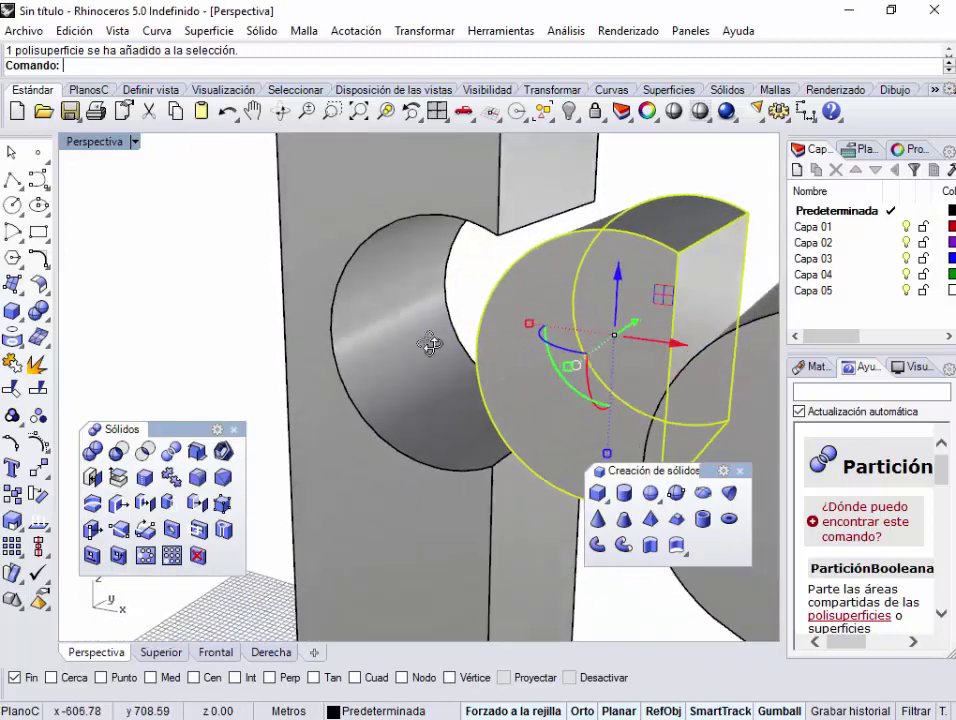
key(Escape)
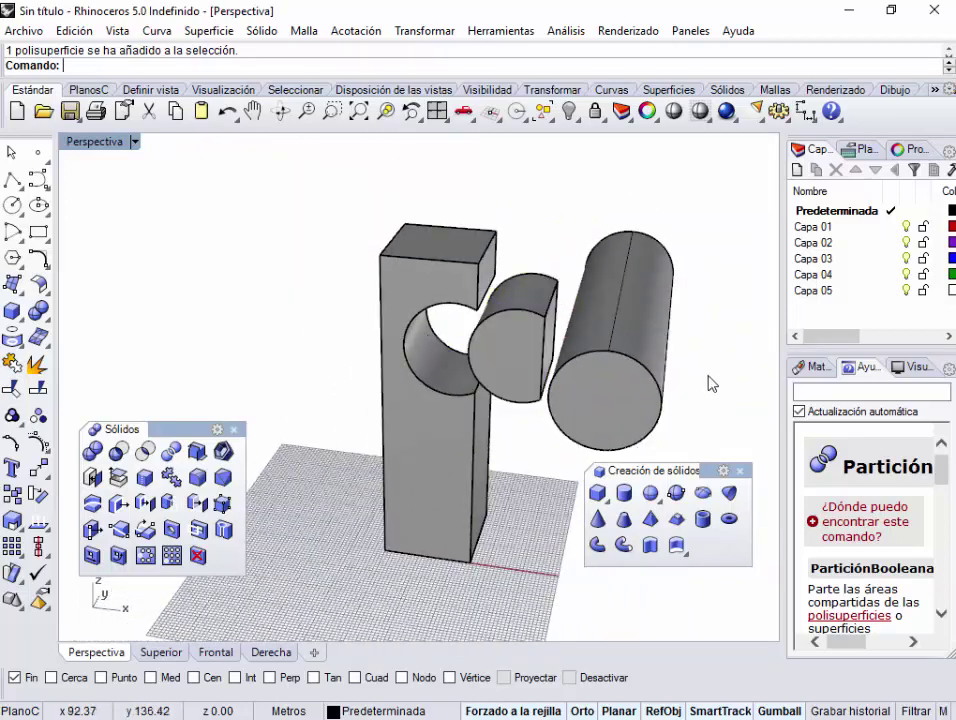
drag(497, 290, 497, 291)
key(Escape)
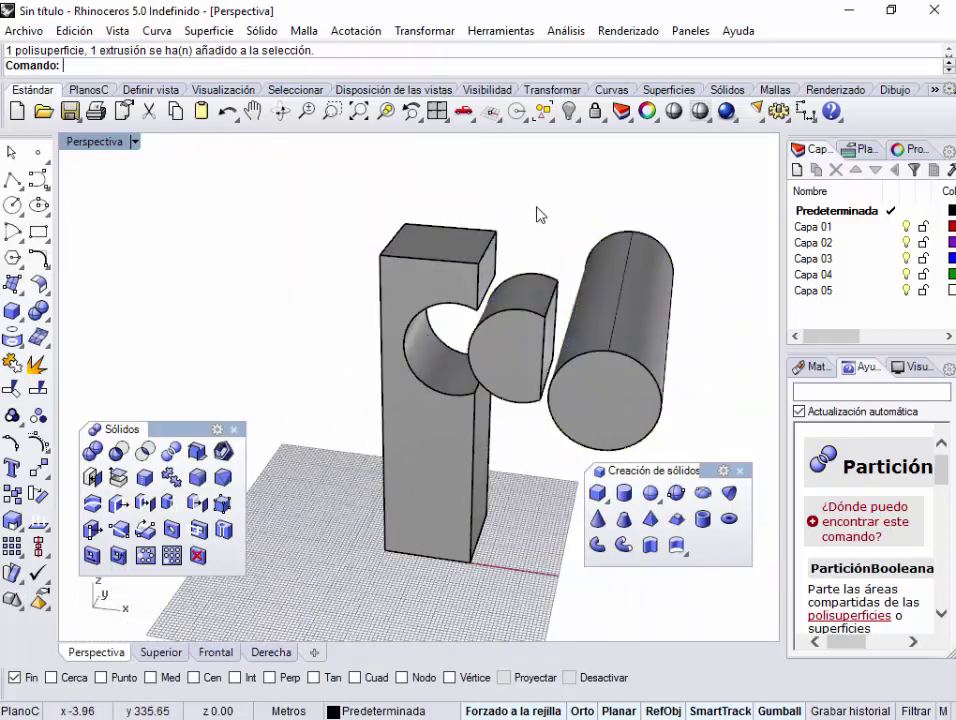
Undo the moves of the piece and the cylinder as well as the Boolean split, and clear the selection
key(ctrl+z)
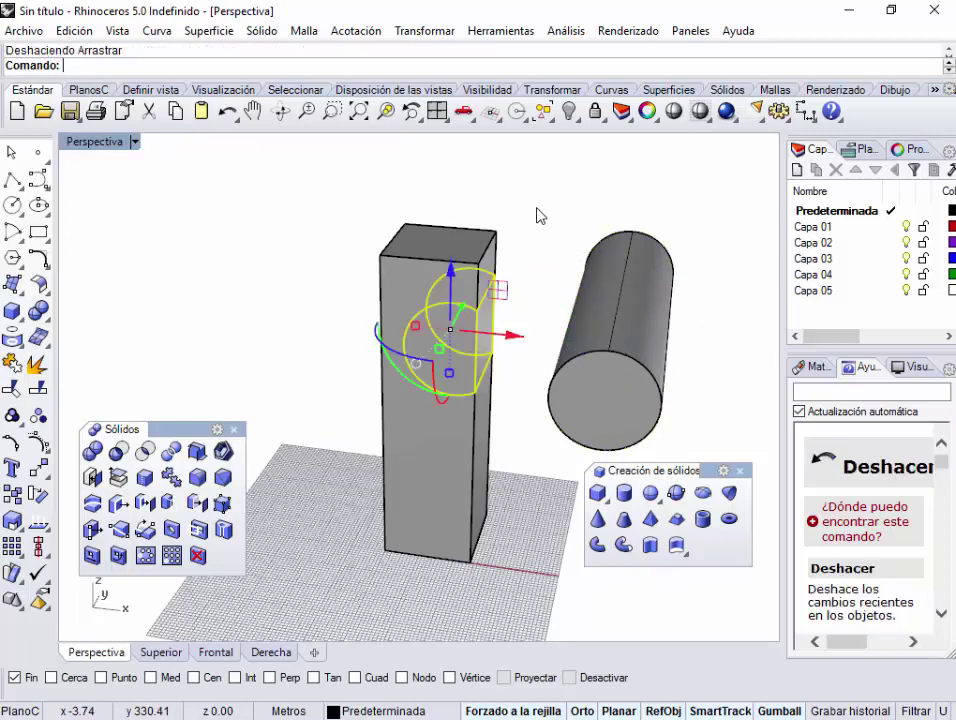
key(ctrl+z)
key(ctrl+z)
key(Escape)
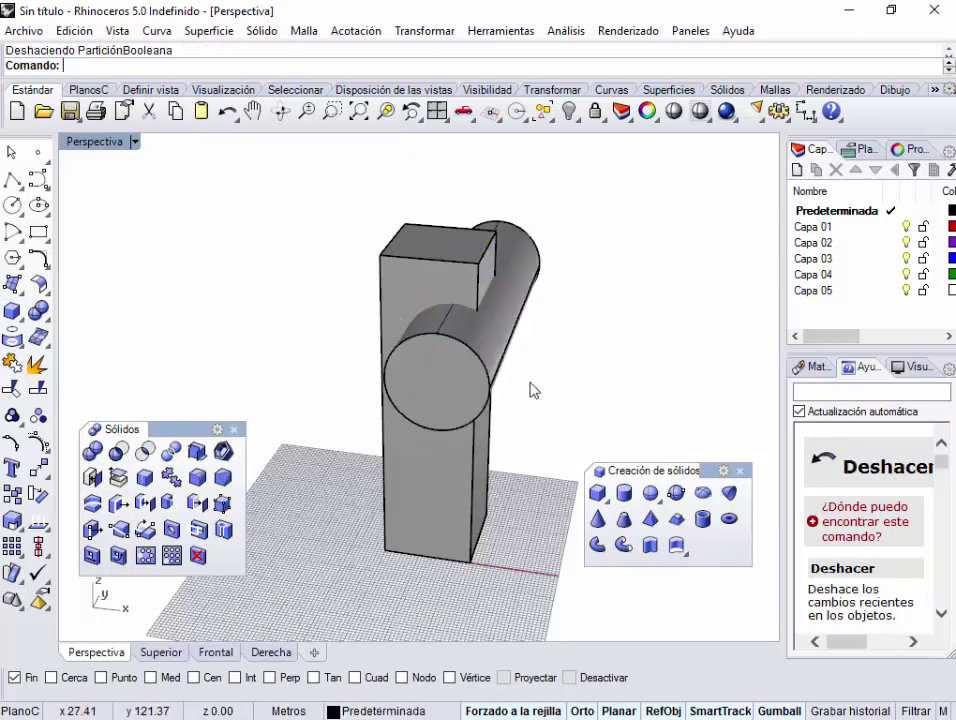
Hide the cylinder and draw a circle in the Front view, centred just outside the box's upper right edge and overlapping the box
click(463, 372)
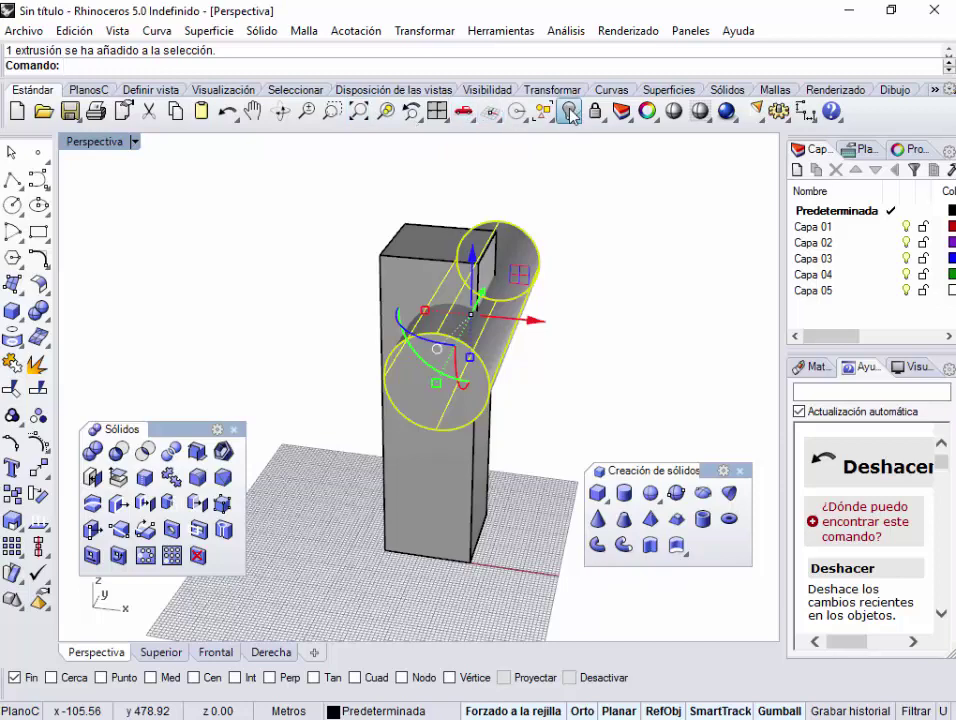
key(ctrl+h)
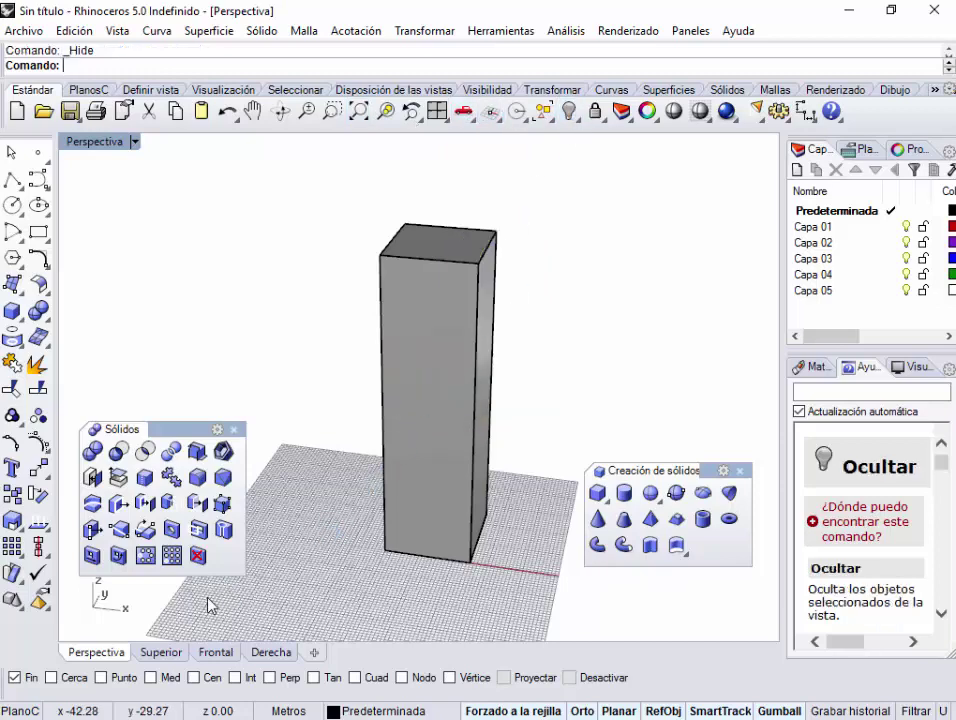
click(215, 652)
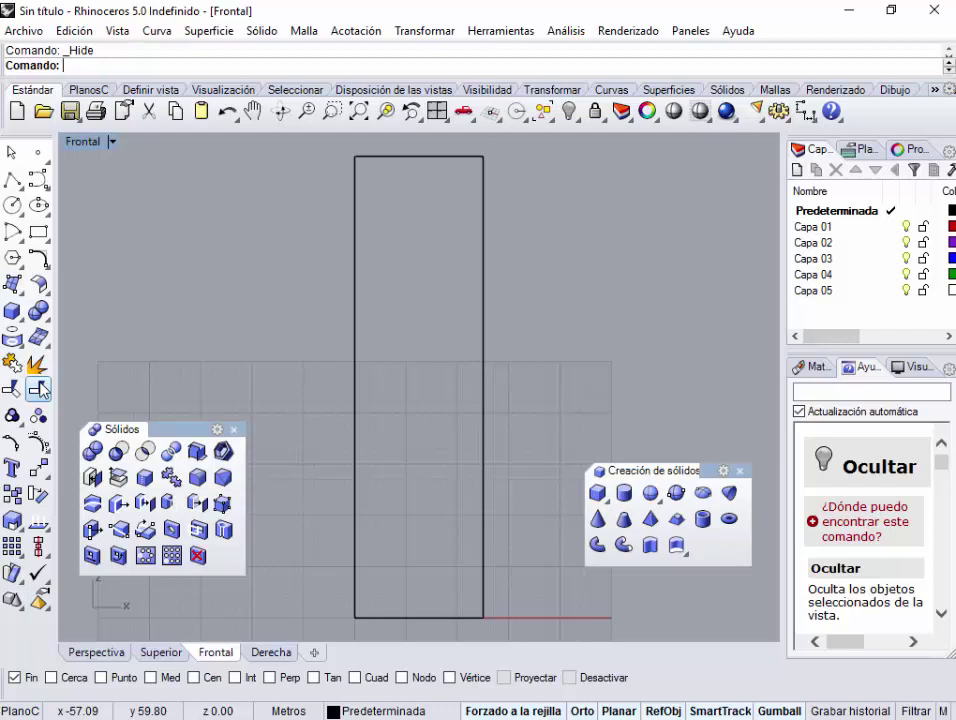
click(13, 206)
click(503, 269)
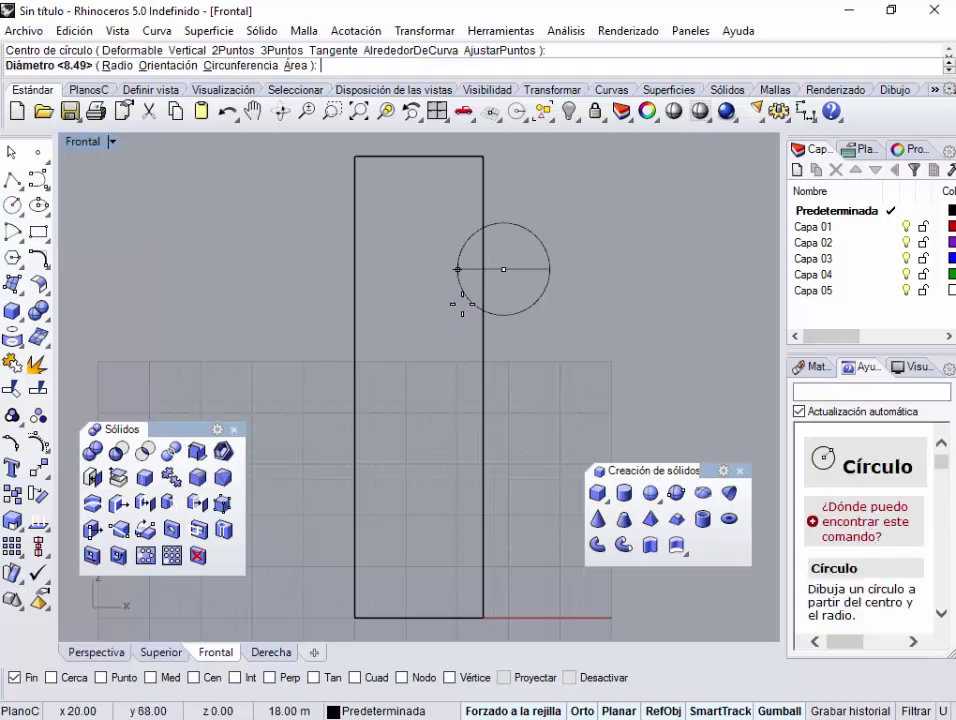
click(428, 310)
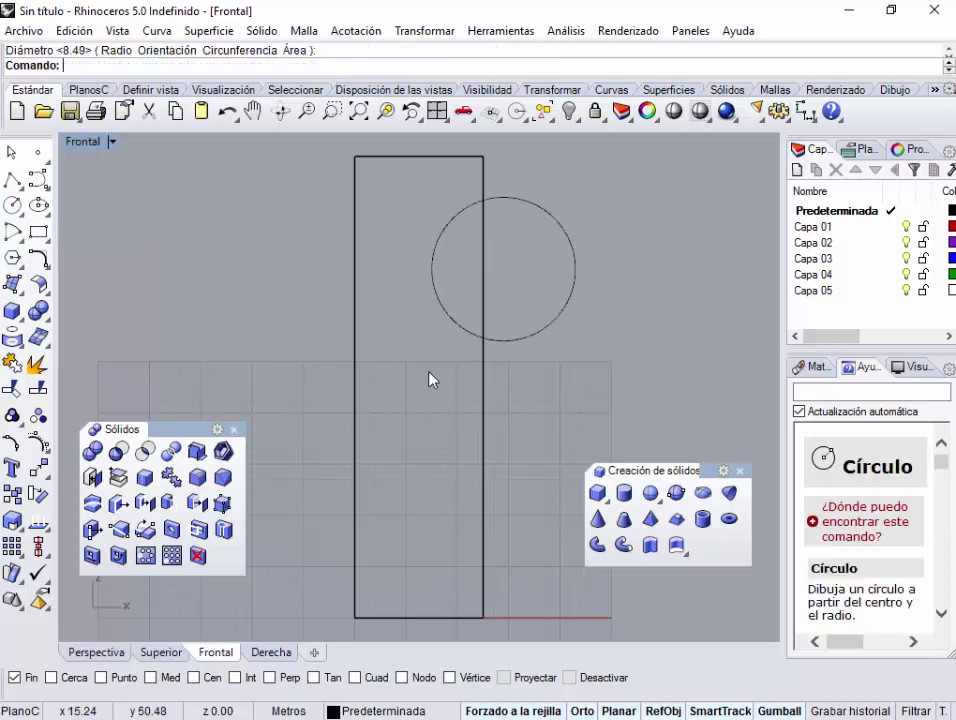
Split the box with the ordinary Split command, using the circle as the cutting object
click(38, 391)
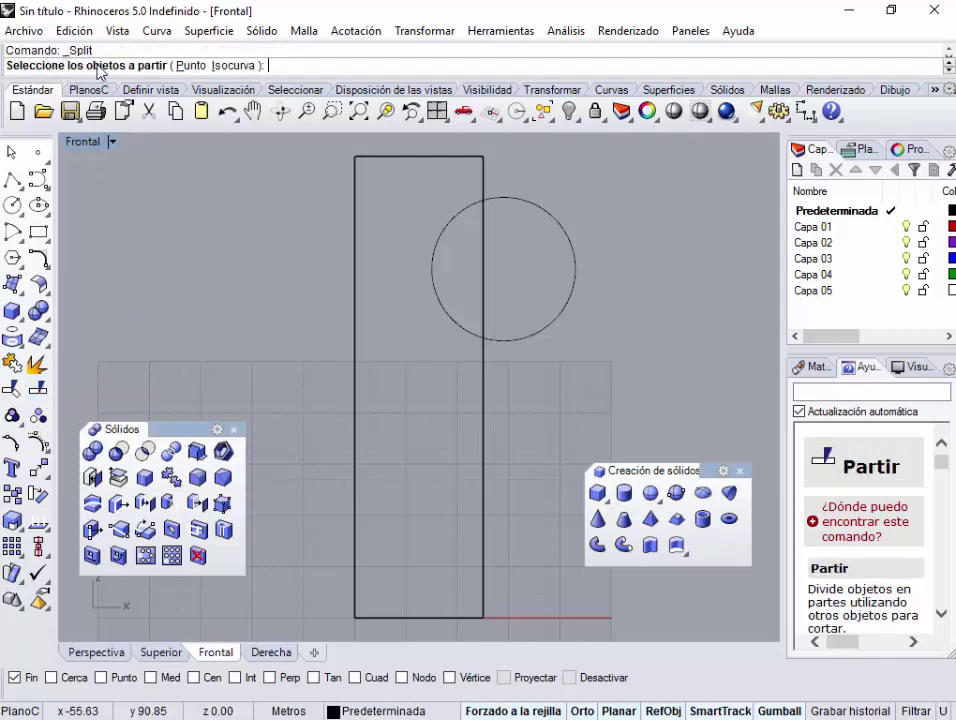
click(489, 177)
click(486, 177)
key(Return)
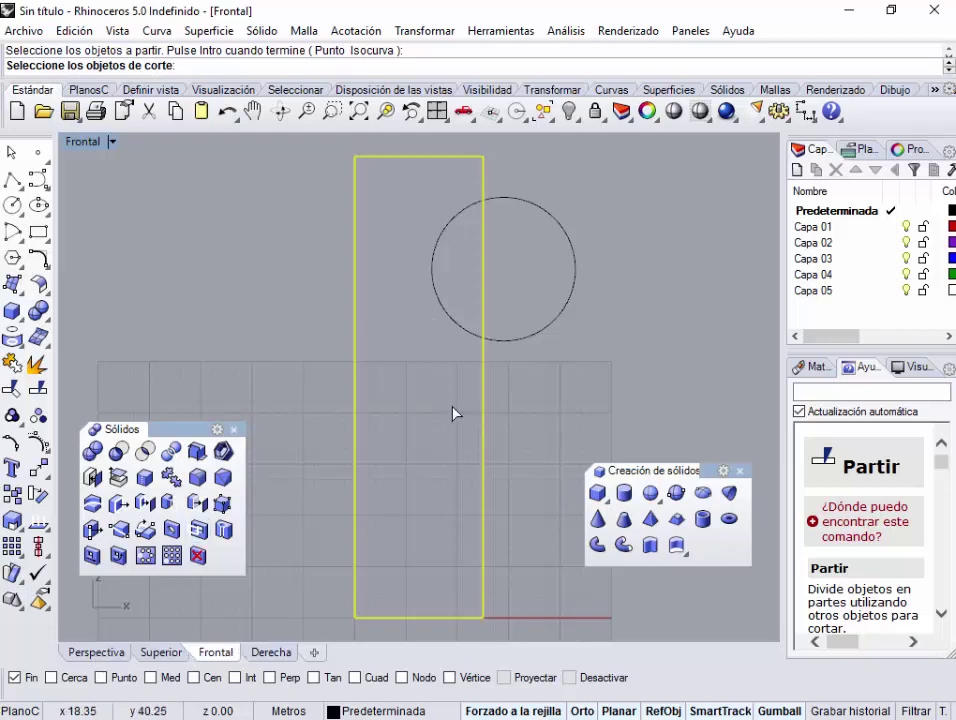
click(542, 333)
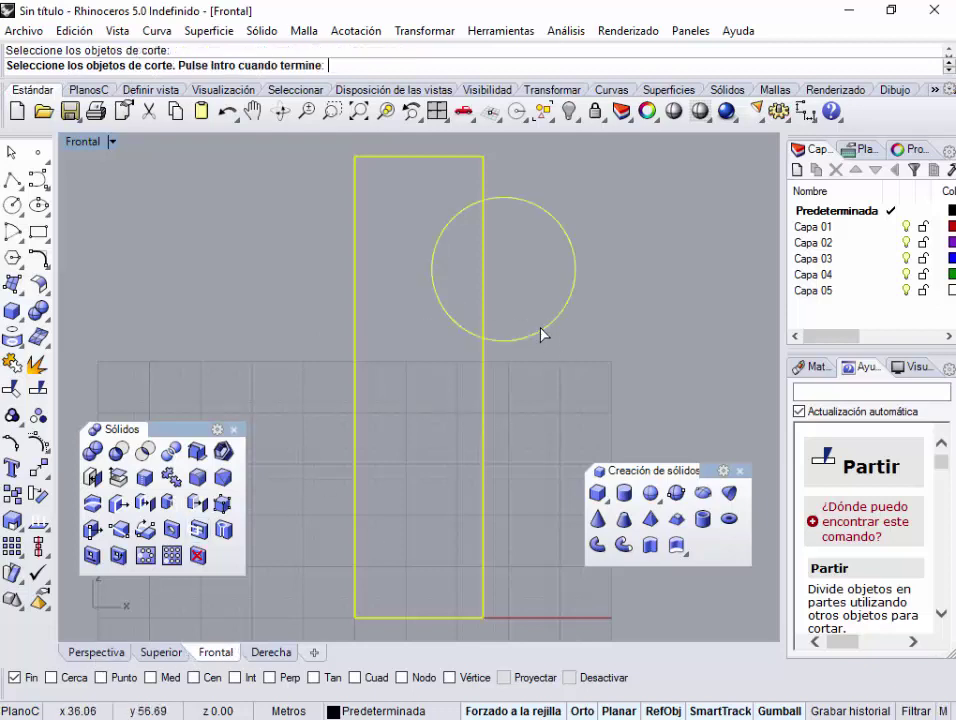
key(Return)
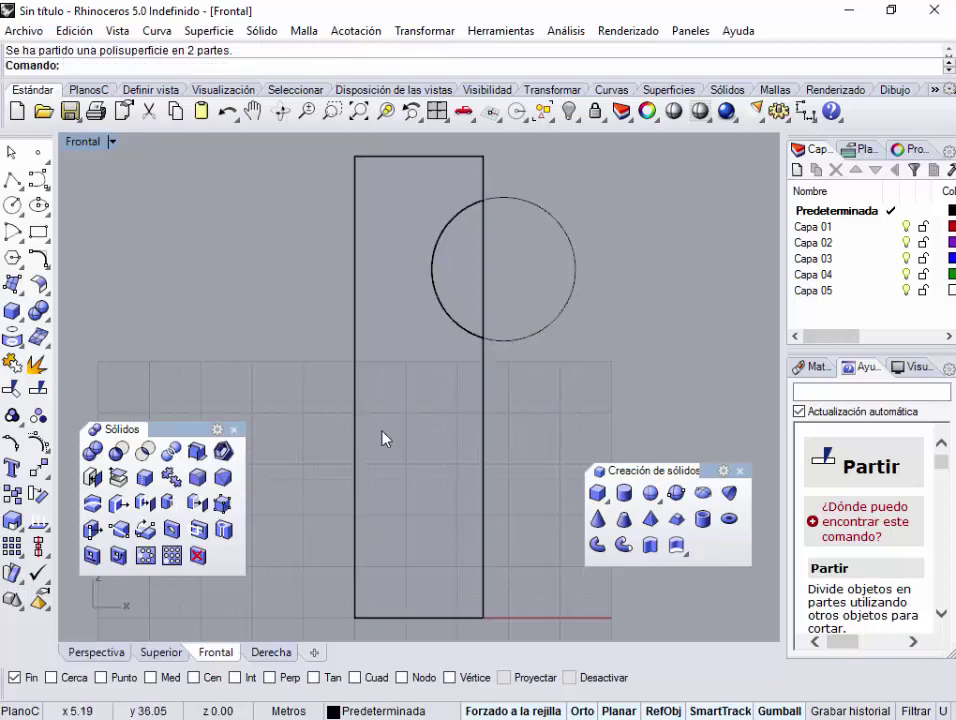
In the Perspective view, move the piece cut by the circle away along the X axis and inspect both cut openings
click(95, 652)
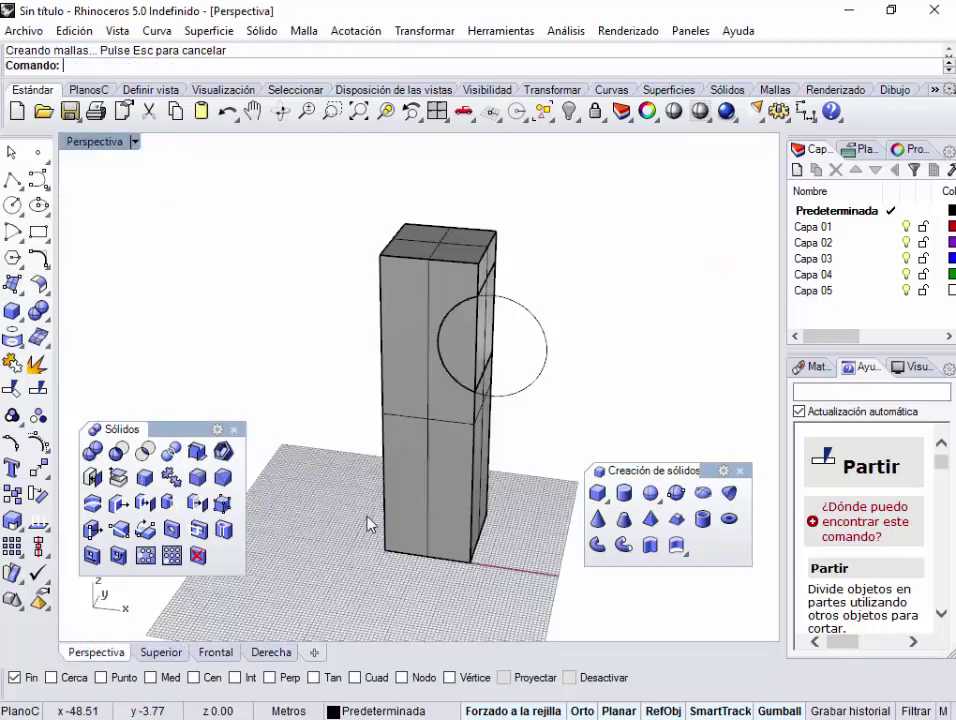
click(476, 330)
drag(515, 337, 683, 373)
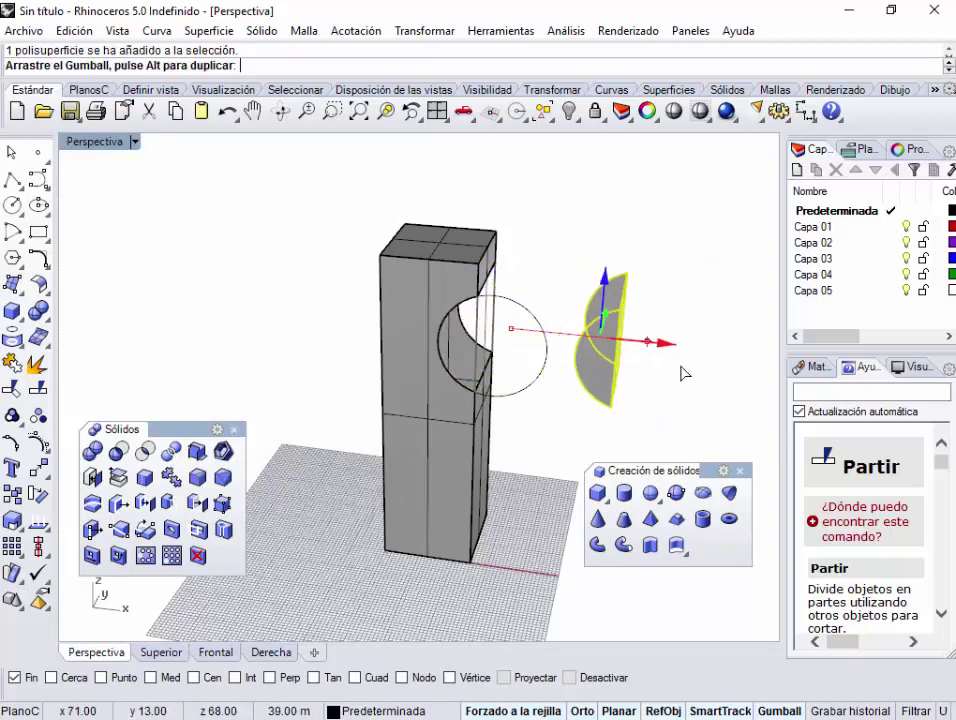
click(578, 420)
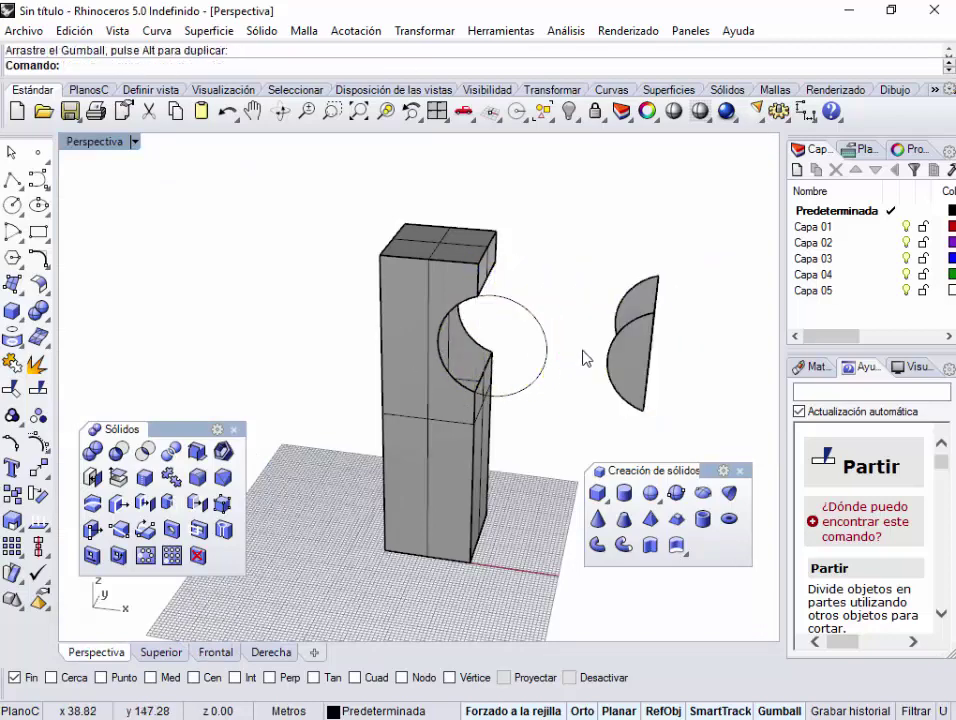
scroll(560, 375, up, 5)
right_drag(396, 342, 331, 312)
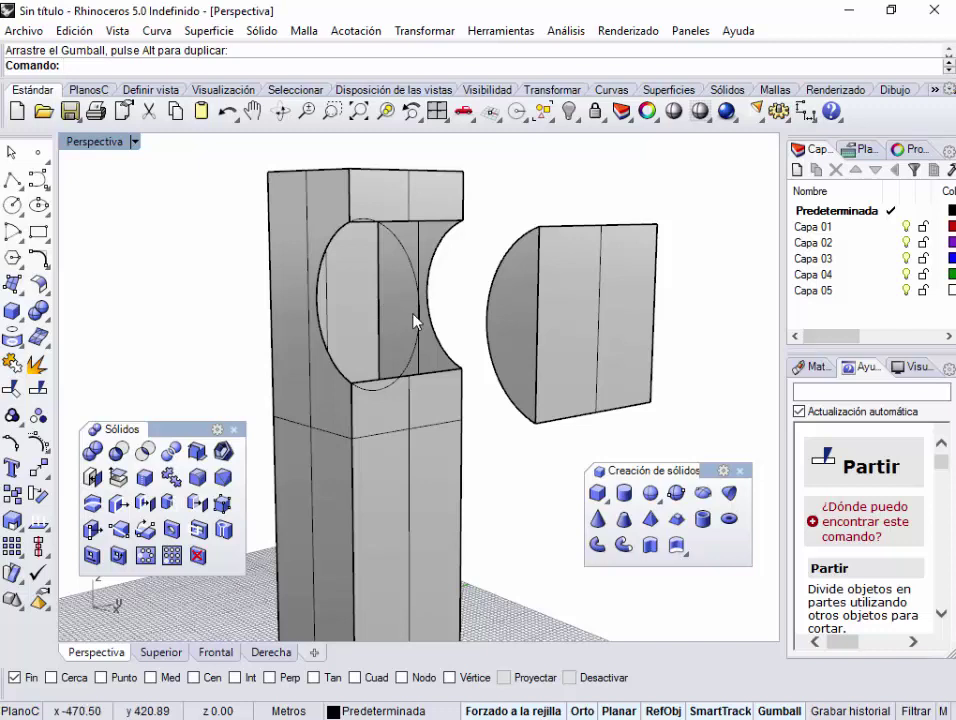
Undo the piece's move and the split of the box, keeping the circle in the model and nothing selected
key(ctrl+z)
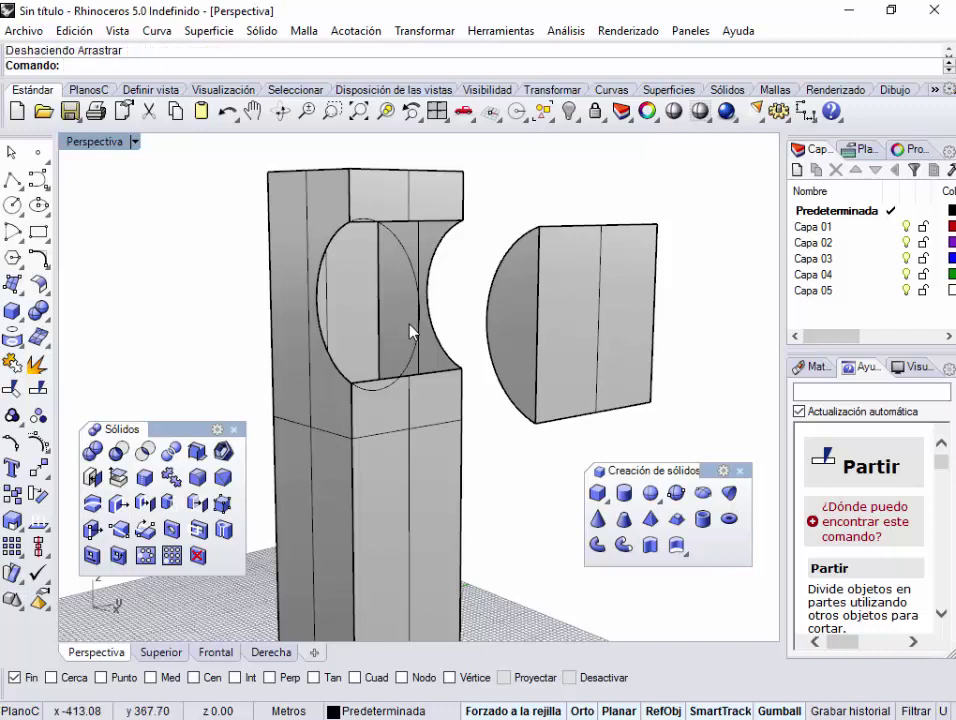
key(ctrl+z)
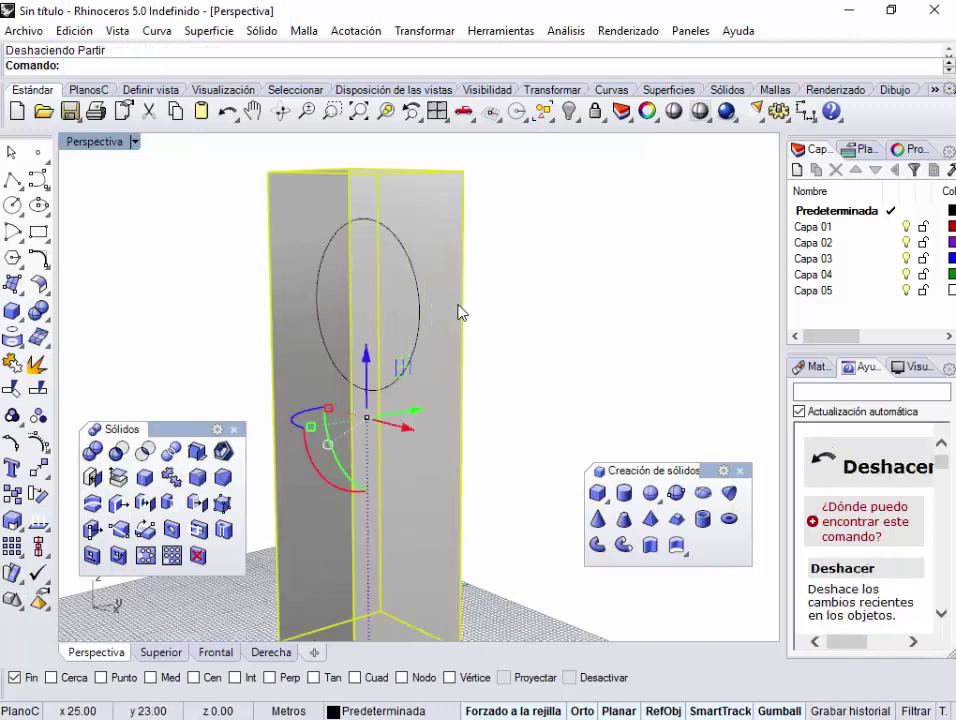
key(ctrl+z)
right_drag(454, 316, 530, 420)
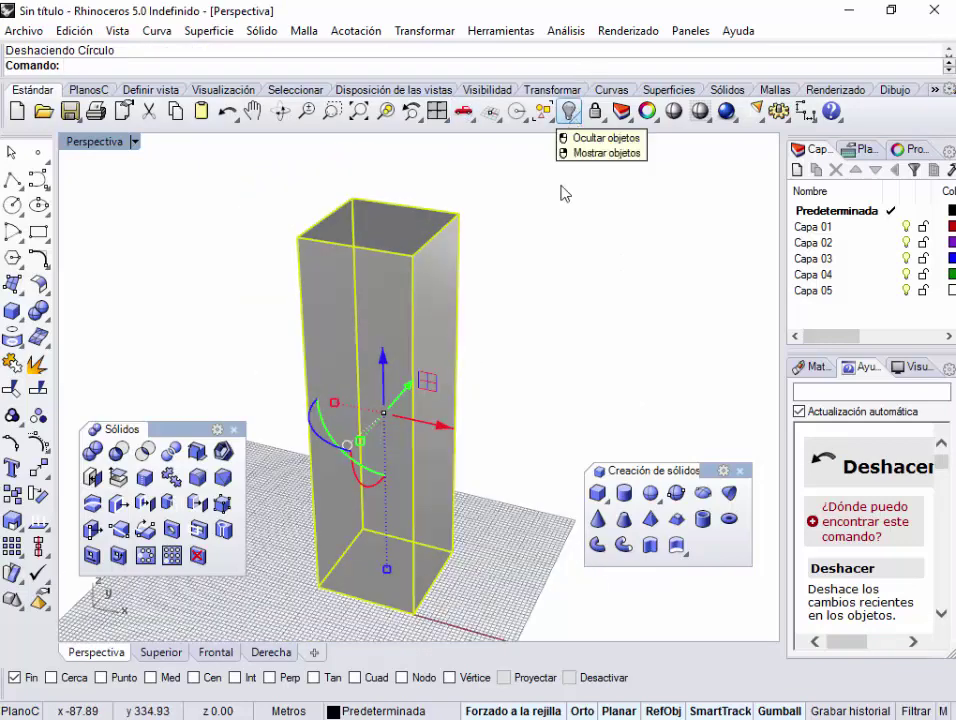
click(519, 309)
key(ctrl+y)
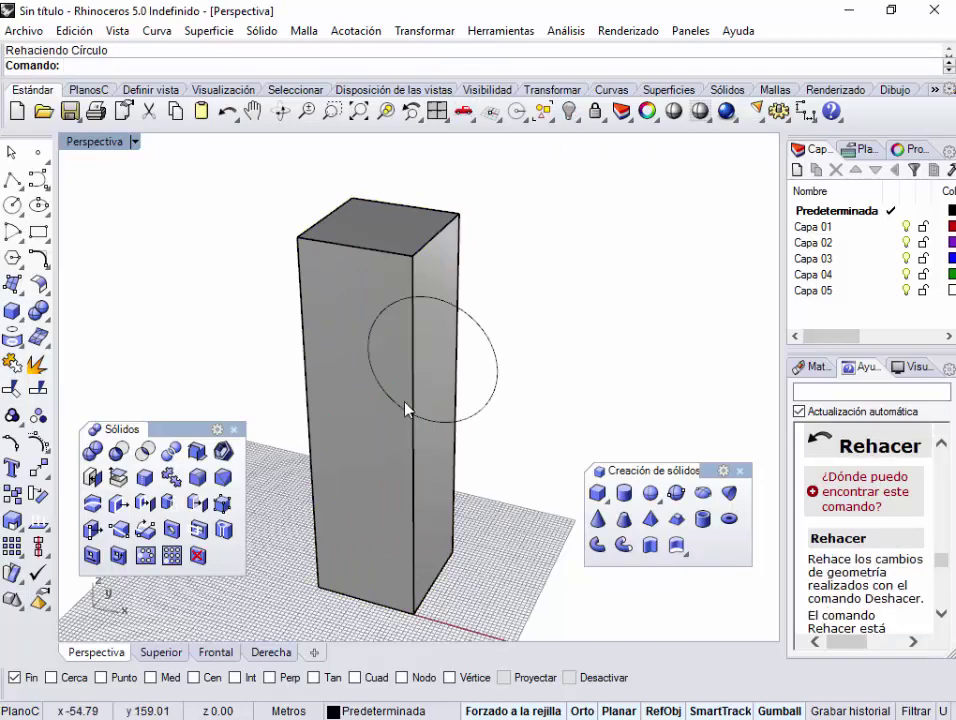
Move the circle along the Y axis until it stands clear in front of the box
click(484, 341)
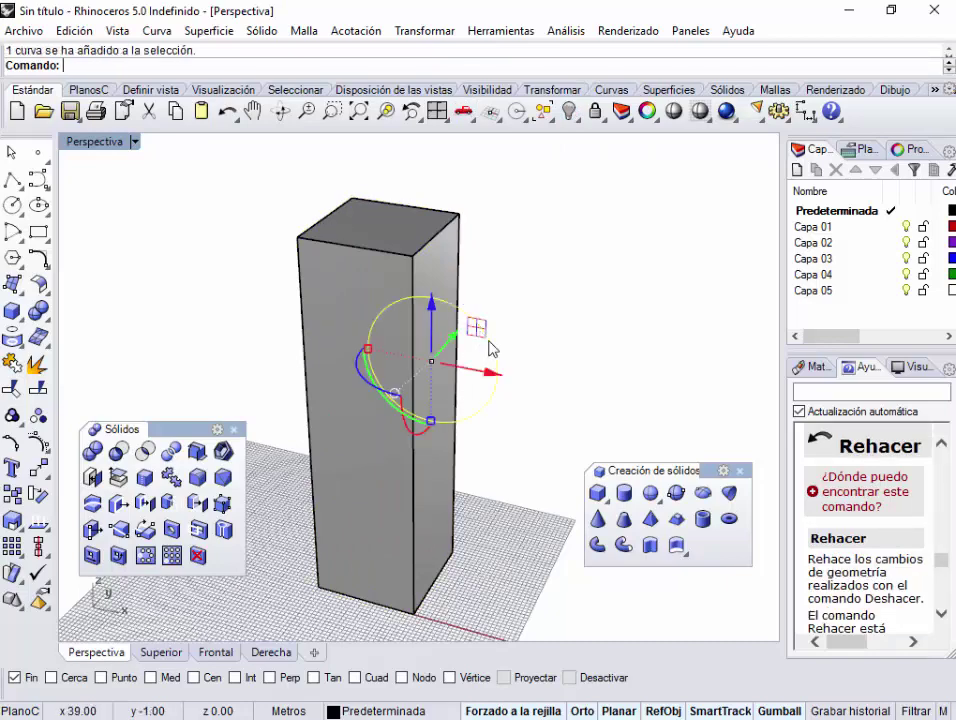
right_drag(491, 346, 420, 363)
drag(432, 357, 342, 390)
click(540, 373)
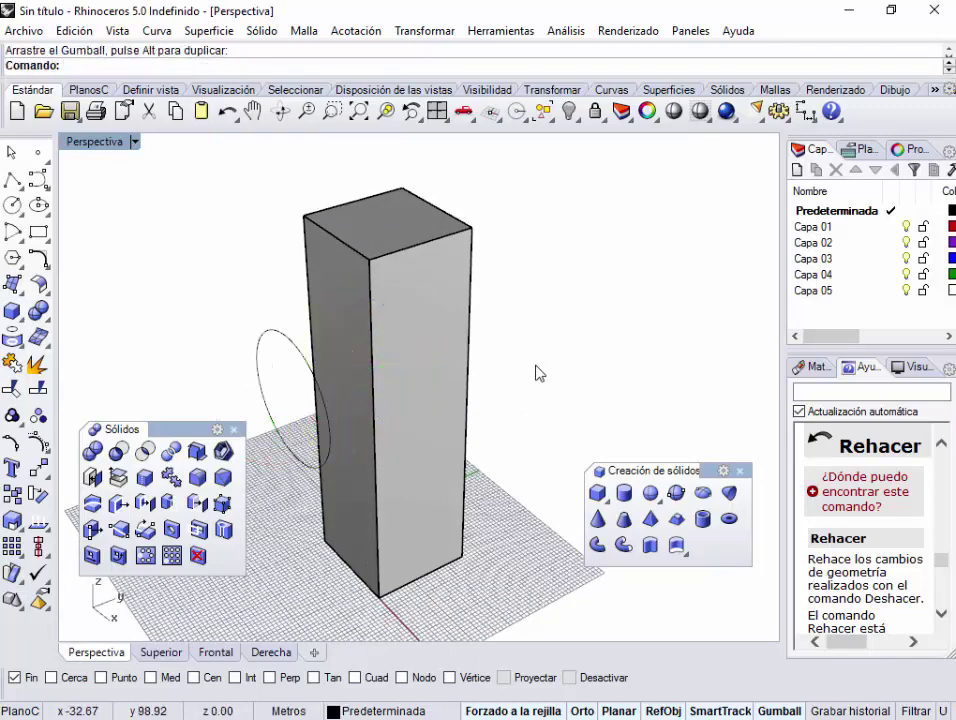
Extrude the circle straight as an open, non-solid surface of about 66 m, passing right through the box
click(276, 331)
click(268, 308)
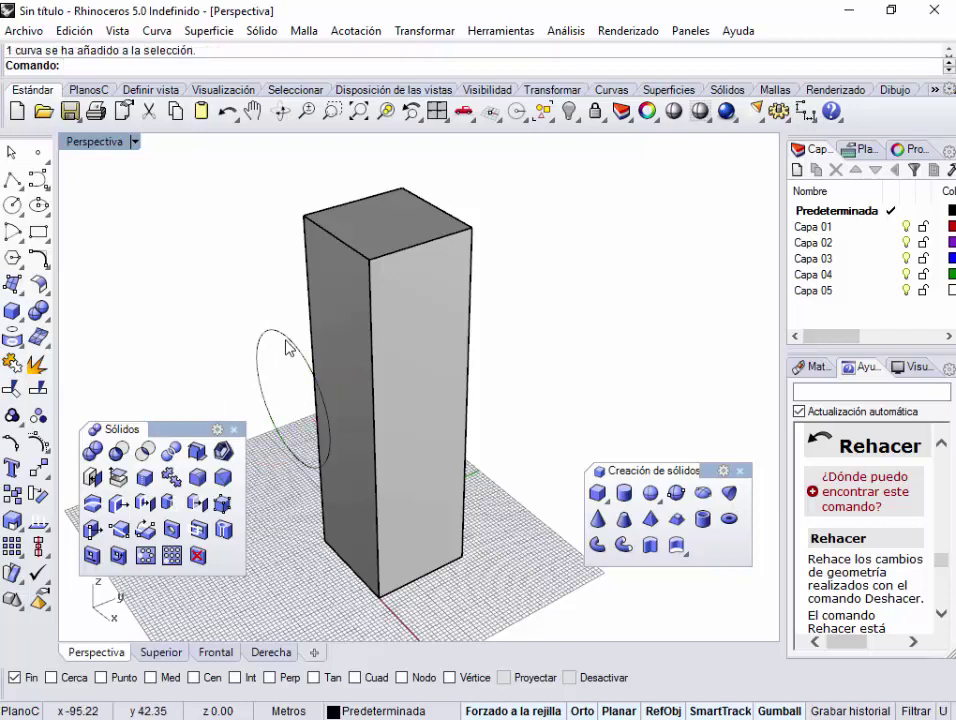
click(284, 338)
click(207, 320)
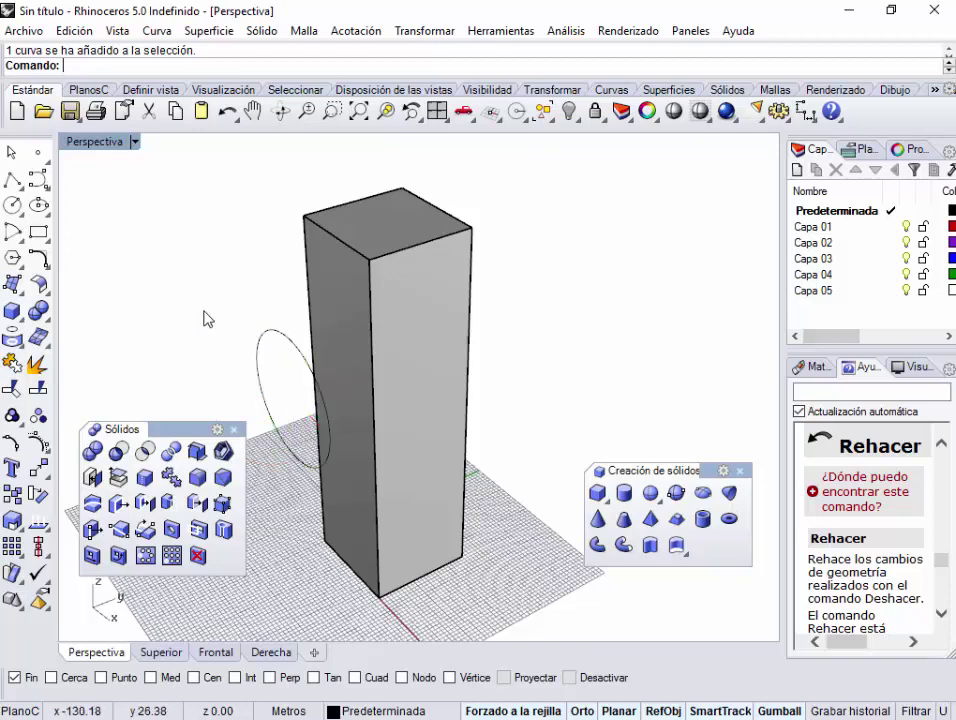
click(280, 336)
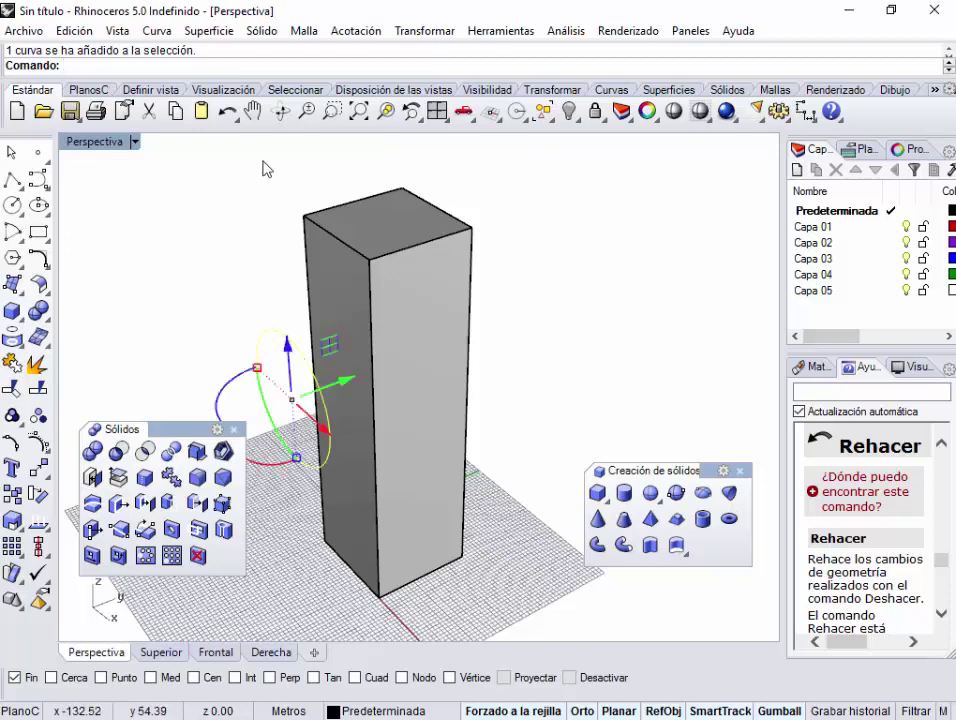
click(211, 33)
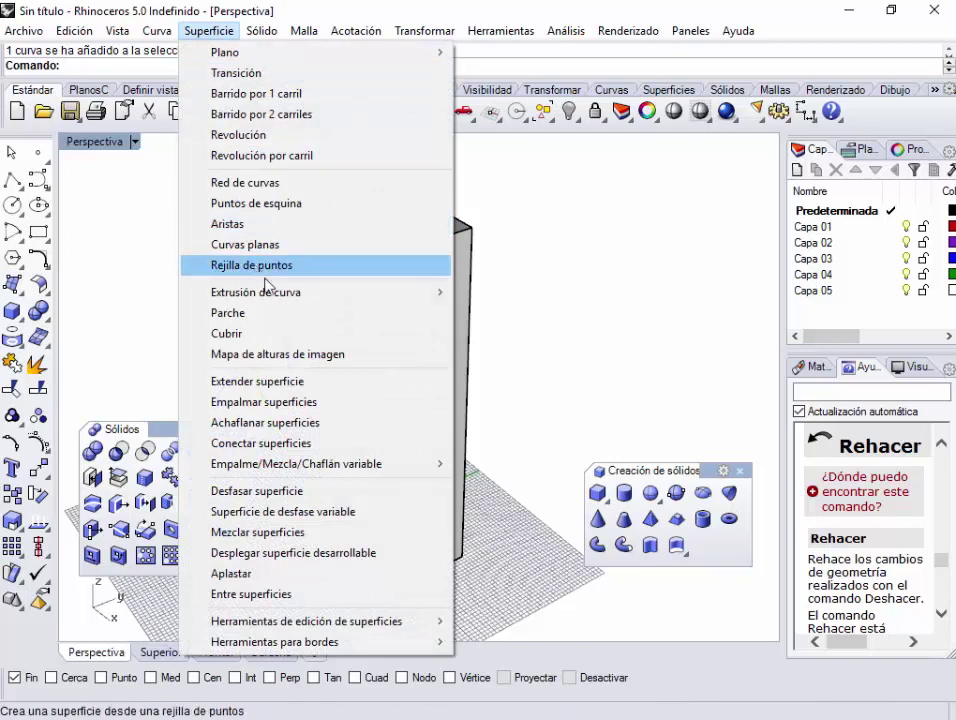
mouse_move(271, 296)
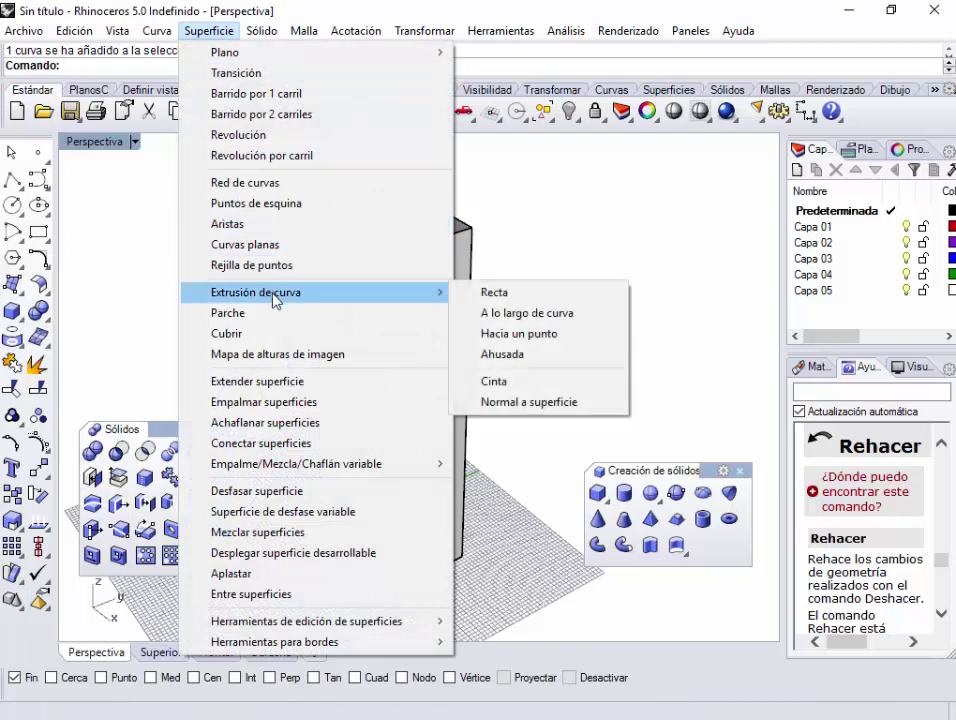
click(494, 293)
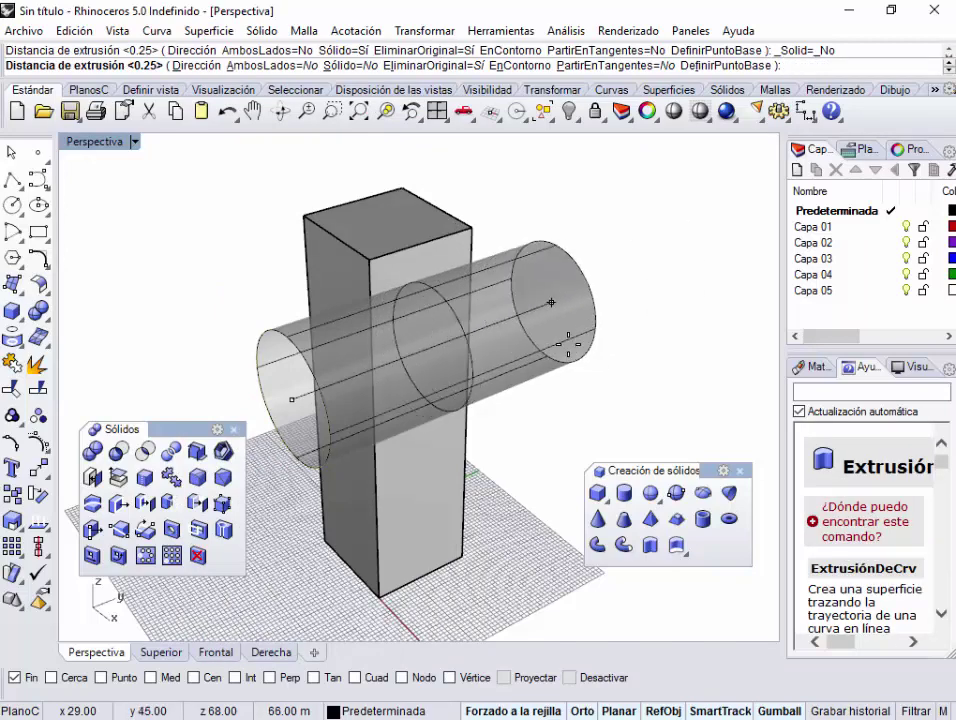
click(551, 302)
mouse_move(331, 384)
right_down()
mouse_move(490, 301)
mouse_move(380, 331)
mouse_move(433, 324)
mouse_move(385, 368)
right_up()
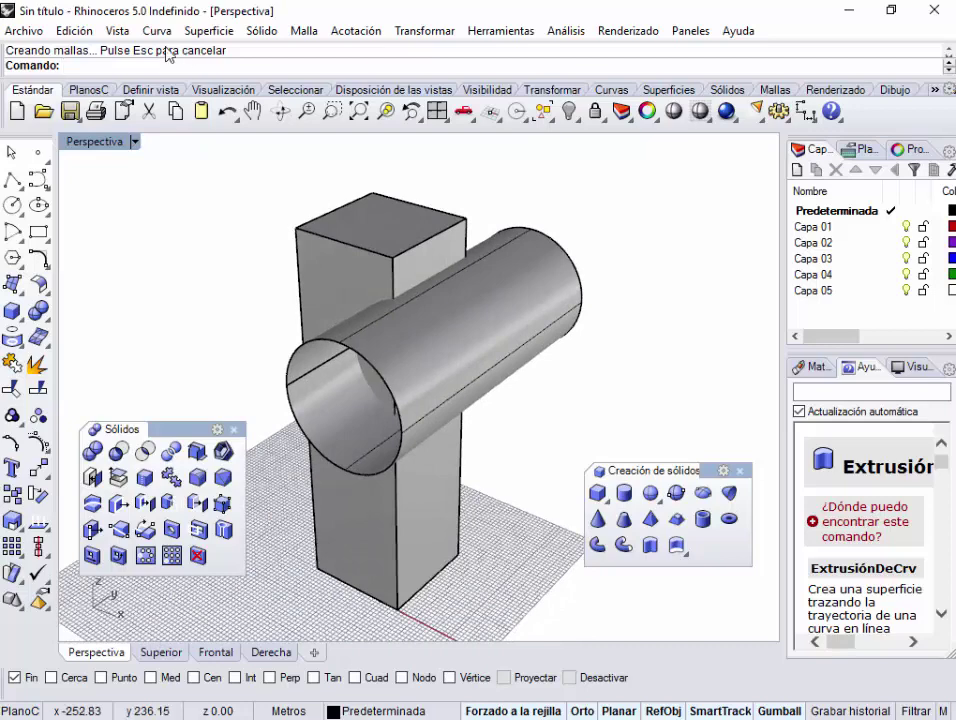
click(208, 31)
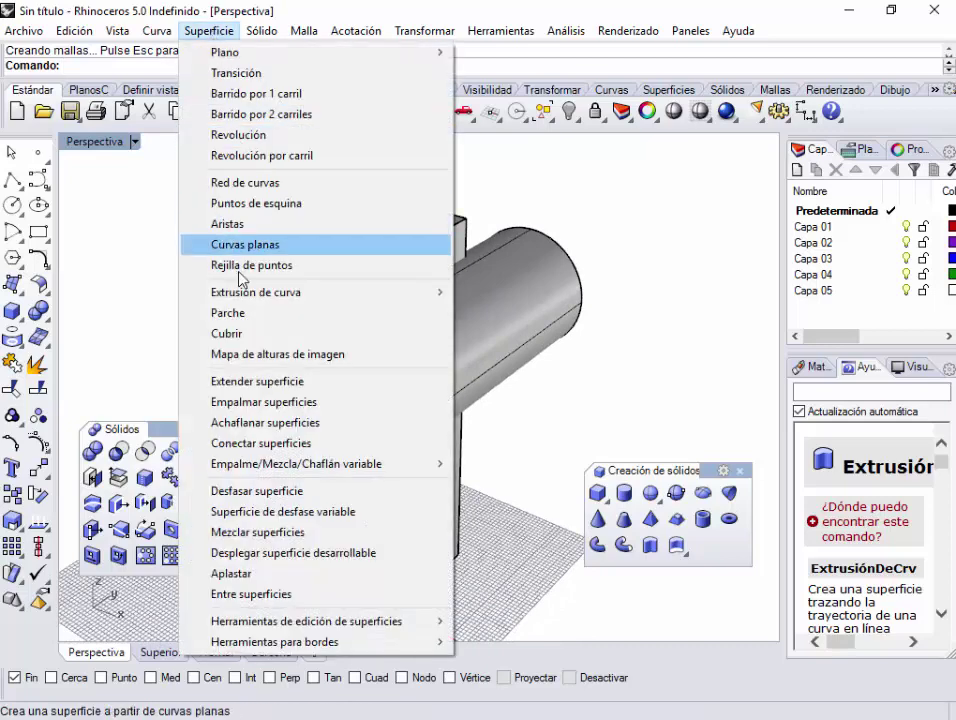
mouse_move(266, 294)
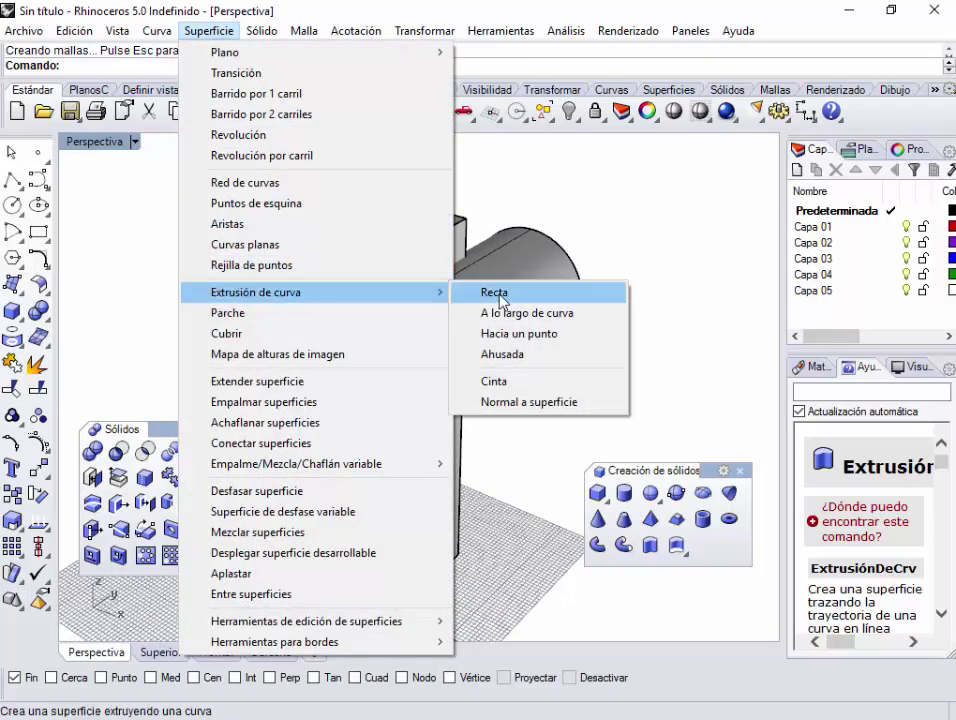
click(589, 203)
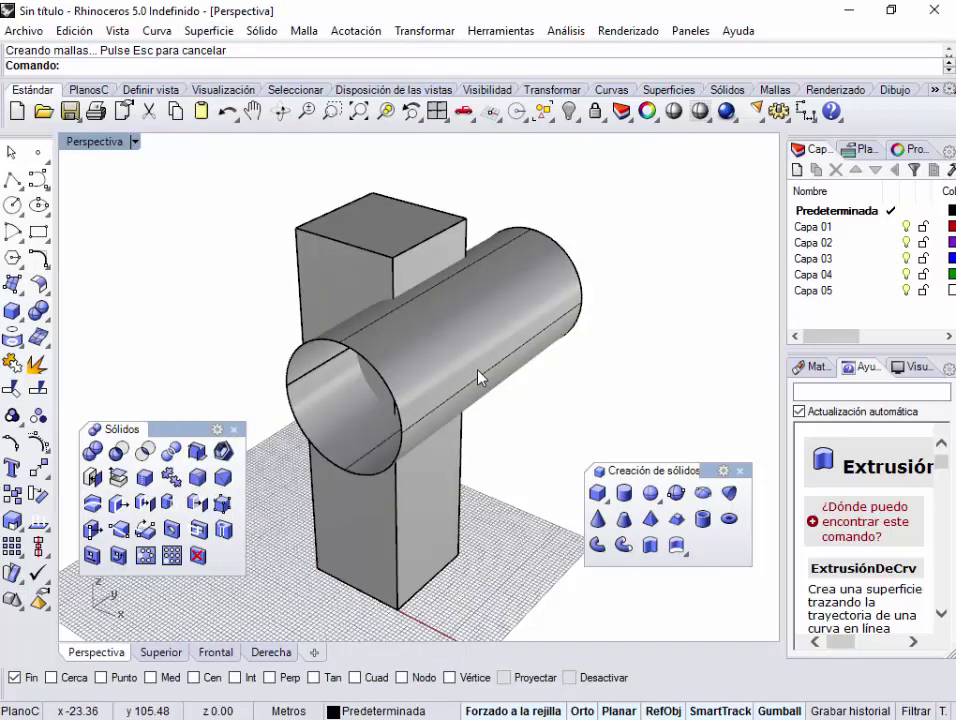
Boolean split the box, using the extruded tube surface as the cutting object
right_drag(437, 401, 465, 384)
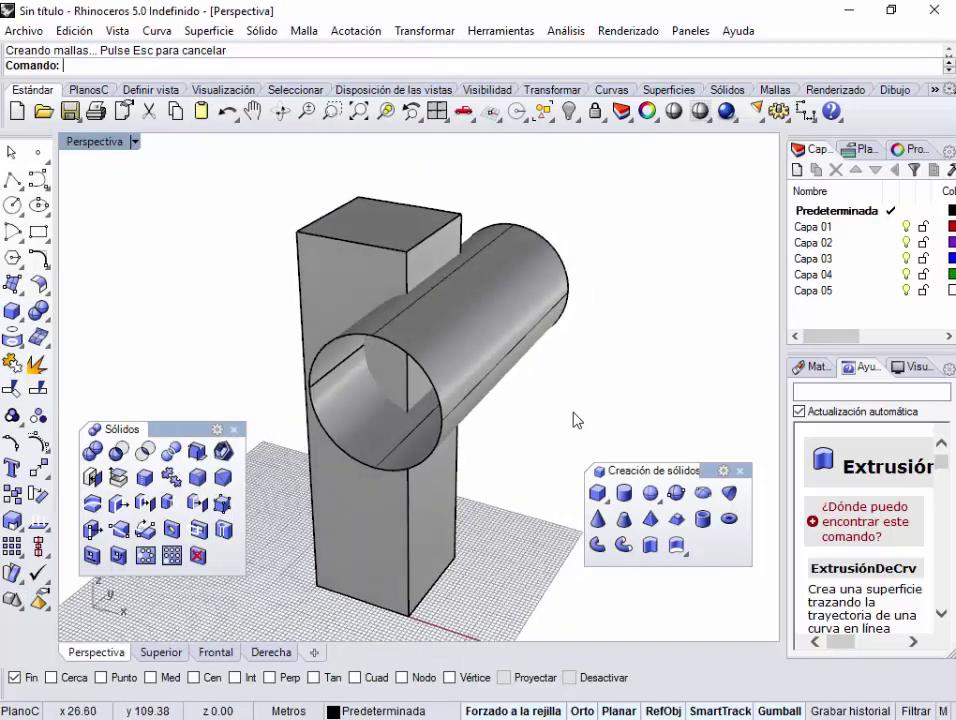
click(172, 452)
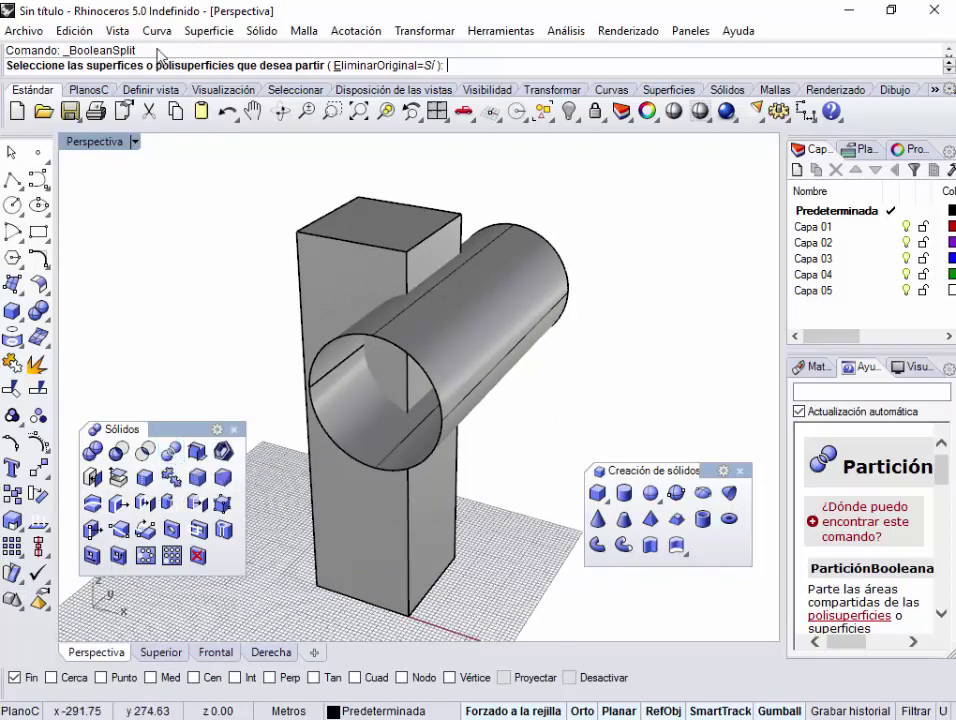
click(364, 253)
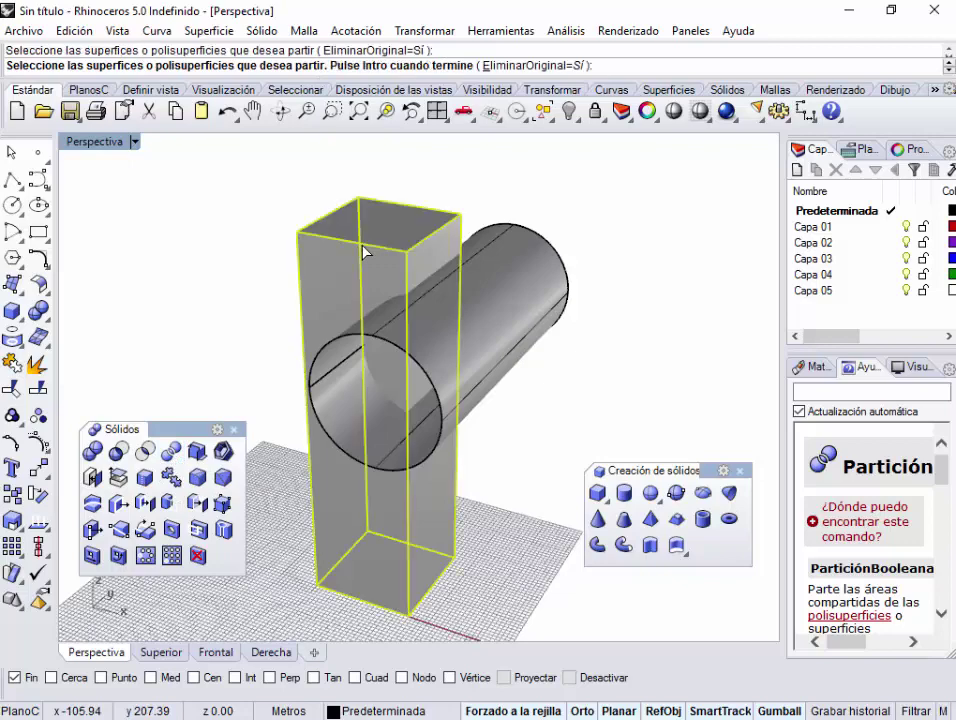
key(Return)
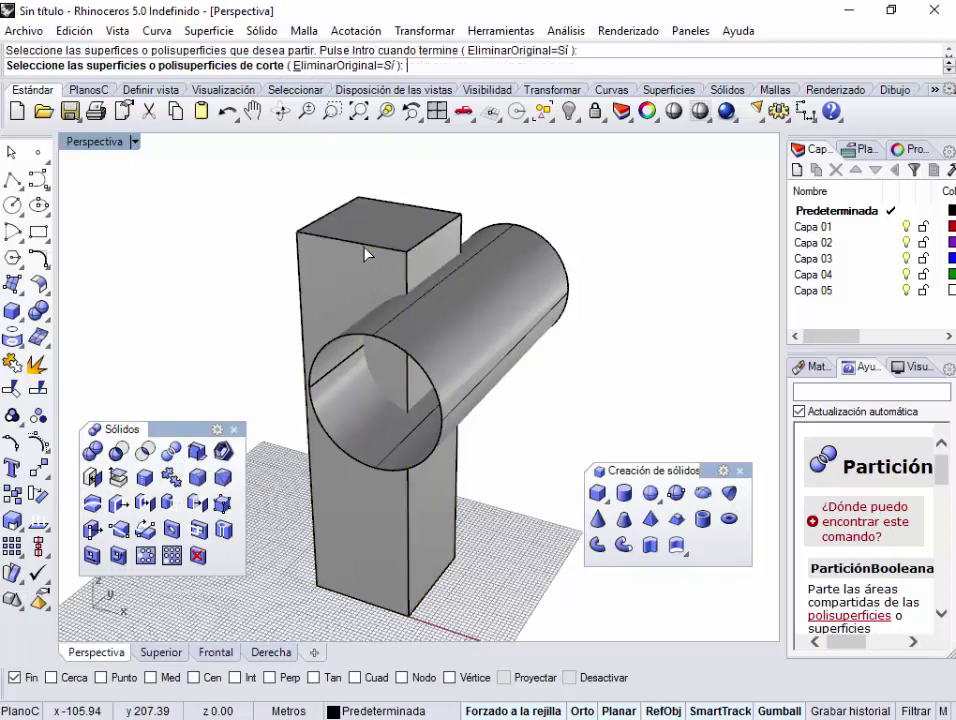
click(533, 306)
key(Return)
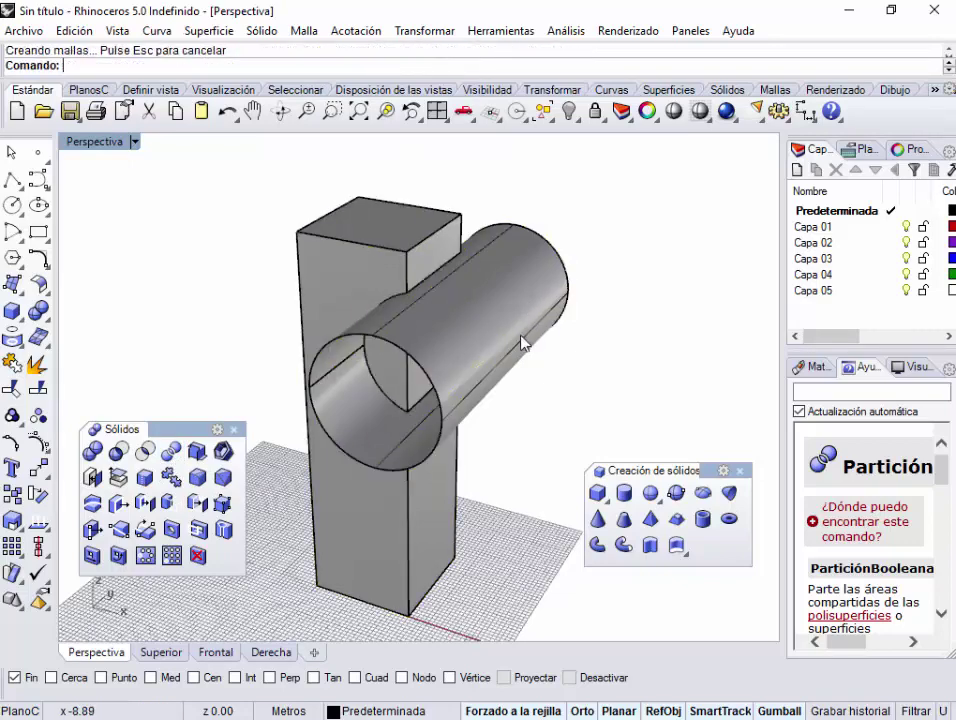
Move the tube about 41 m away from the box along X, pull the cut piece out the same way, and inspect the cuts
click(483, 365)
drag(500, 357, 704, 395)
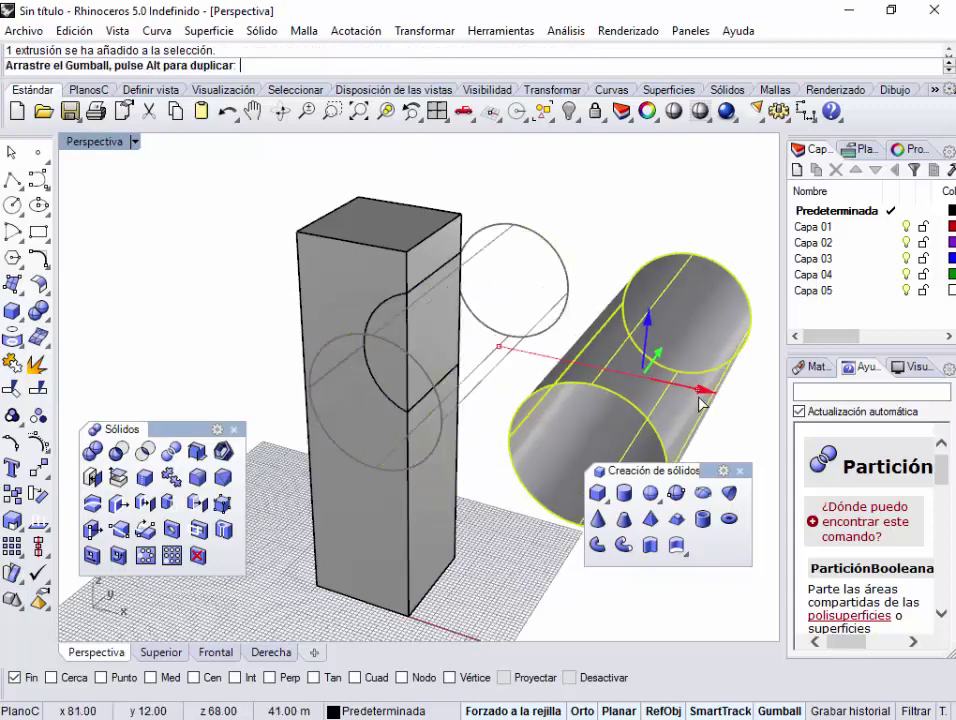
click(447, 354)
drag(452, 340, 543, 363)
click(557, 268)
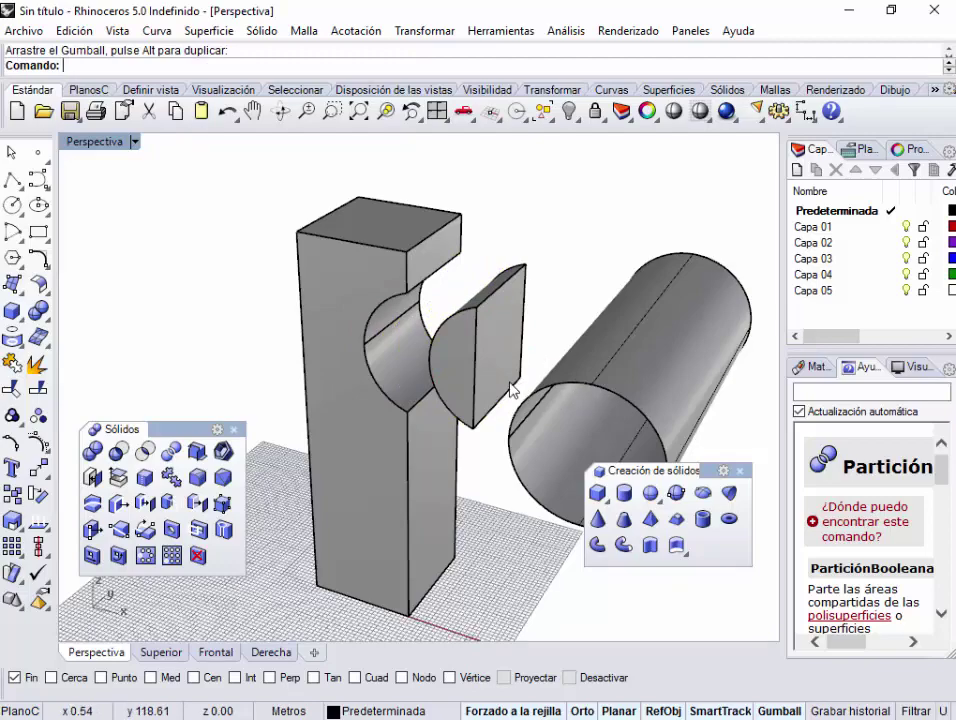
right_drag(513, 390, 463, 363)
scroll(393, 325, up, 5)
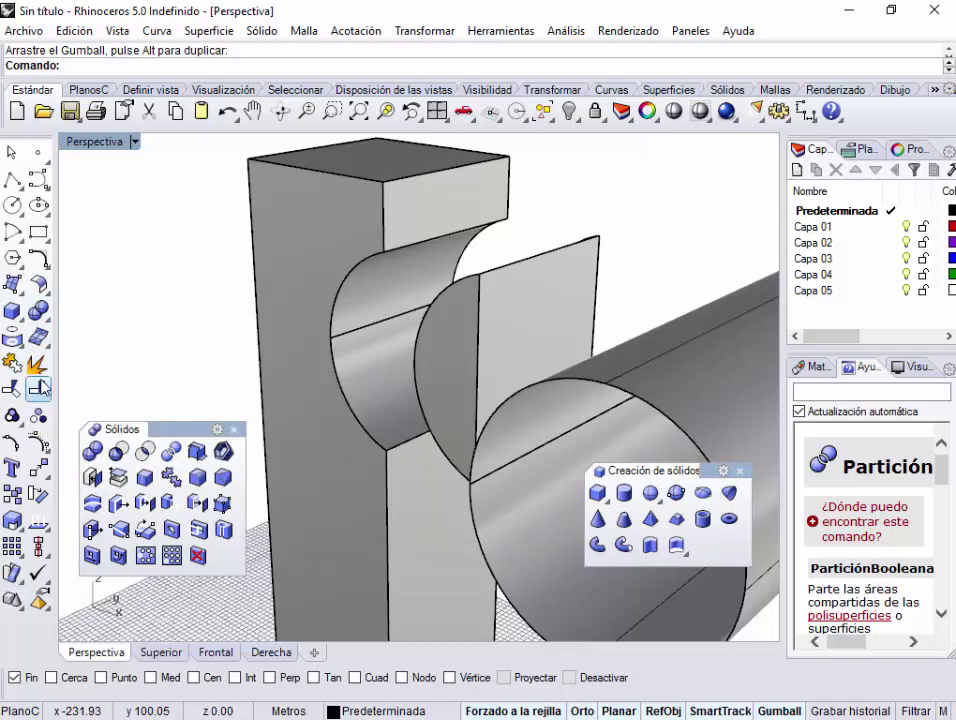
scroll(480, 410, down, 5)
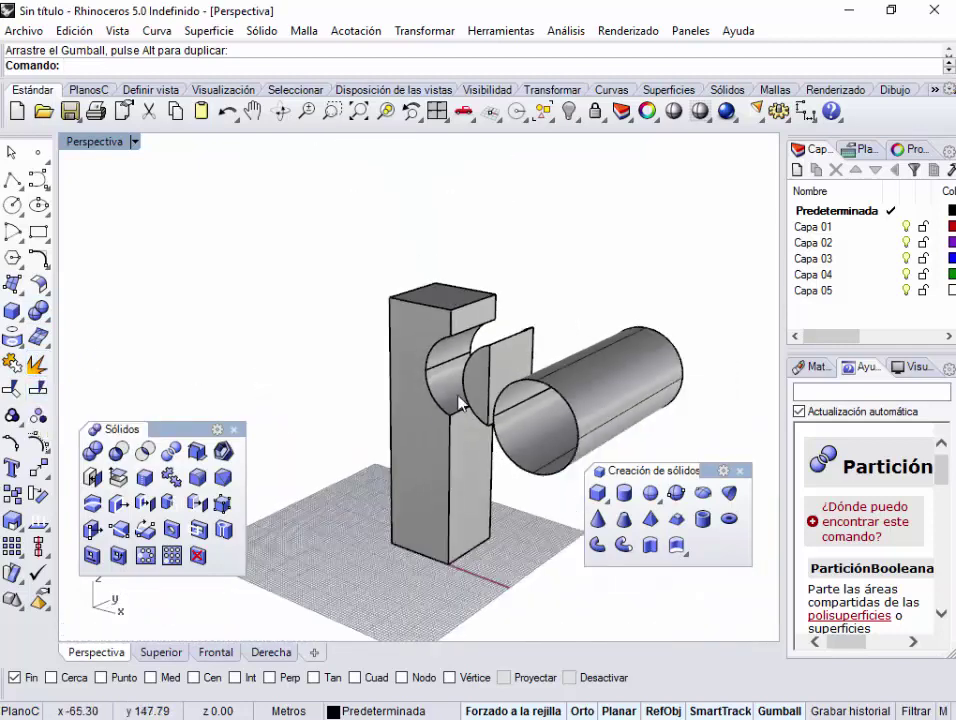
right_drag(459, 401, 520, 415)
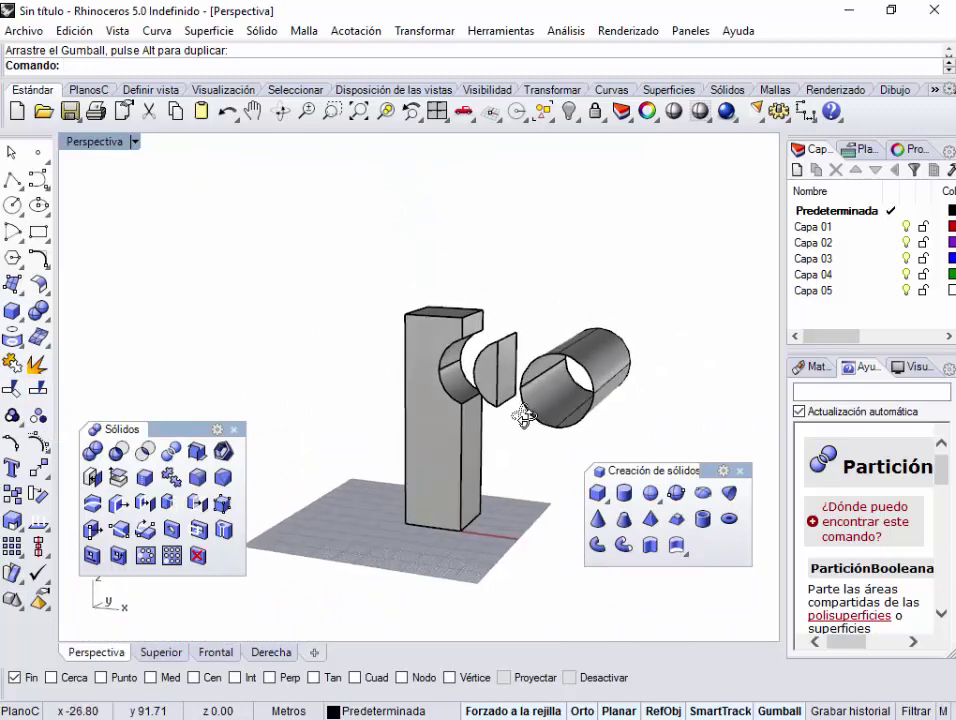
Close both open ends of the extruded tube with planar caps and inspect the closed solid
click(602, 373)
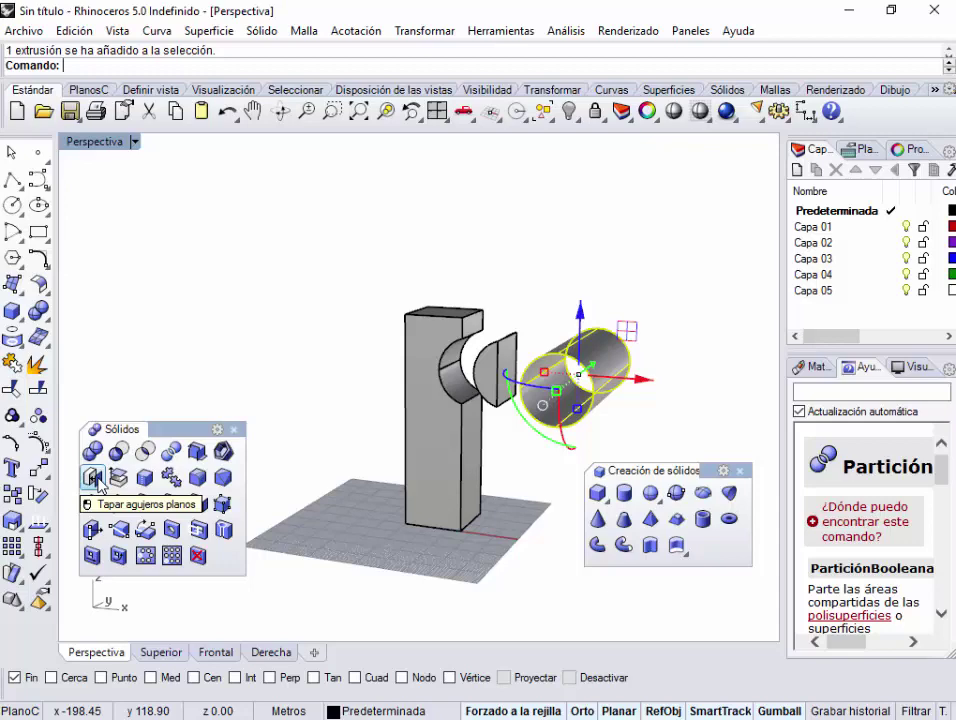
right_drag(476, 284, 455, 362)
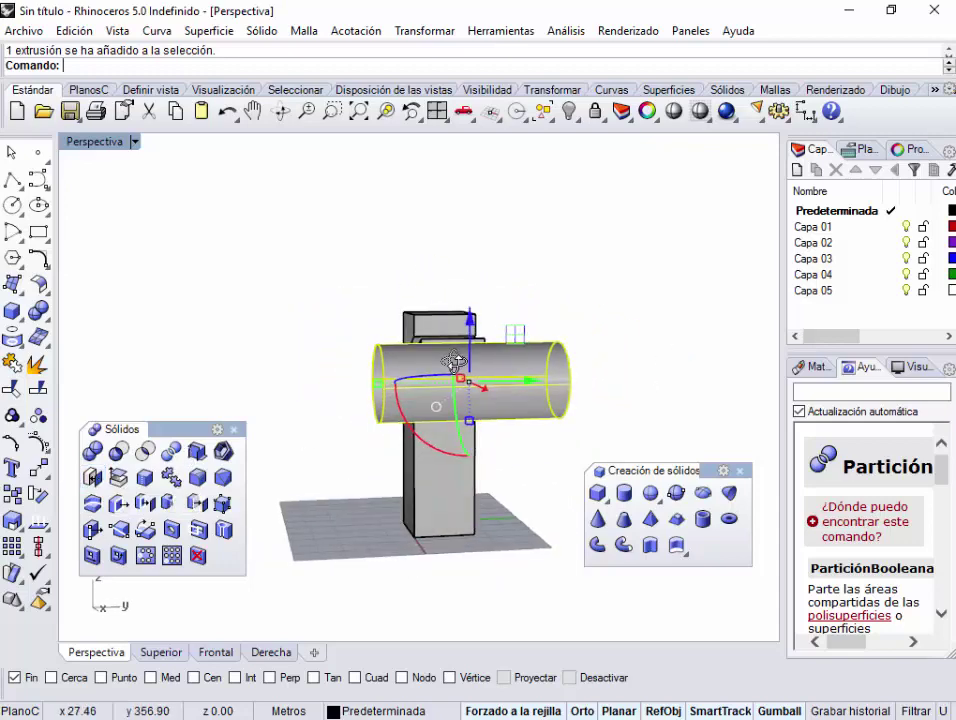
click(268, 654)
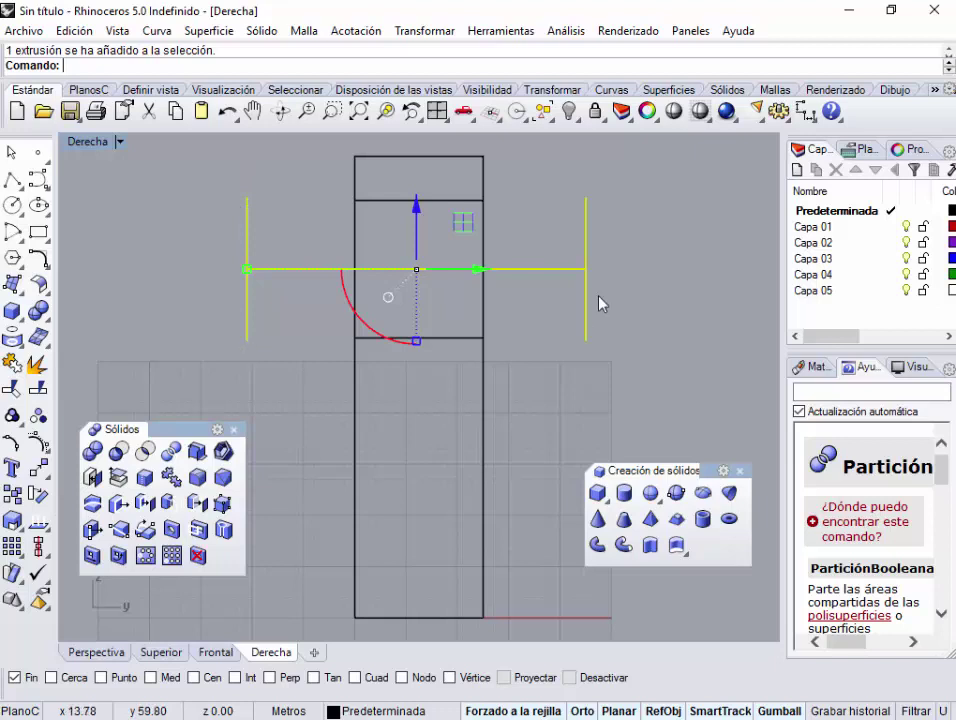
click(84, 651)
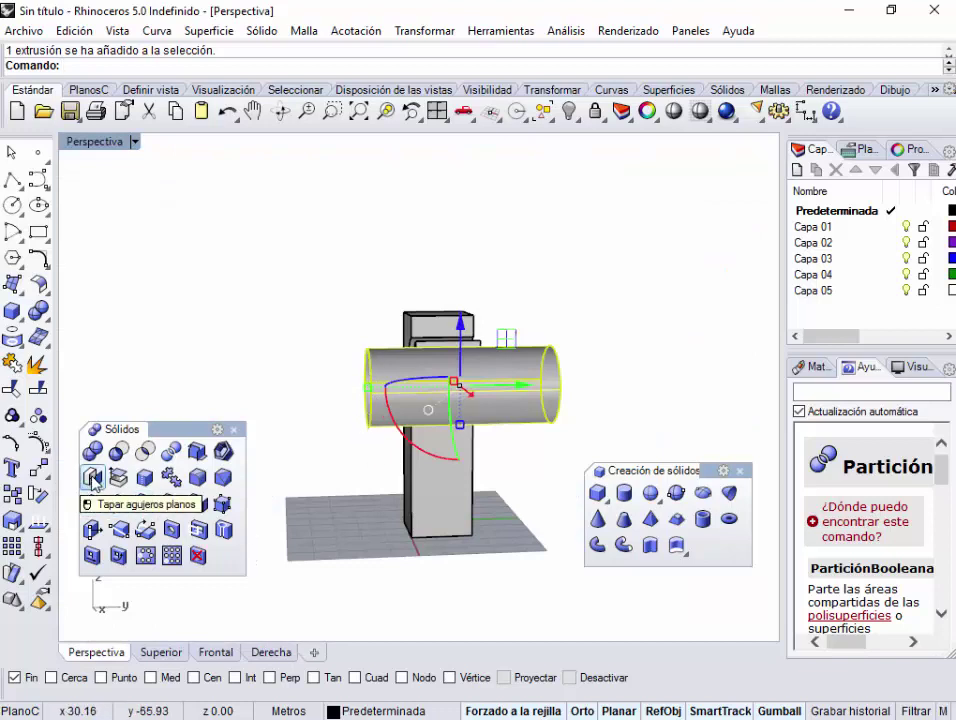
click(93, 479)
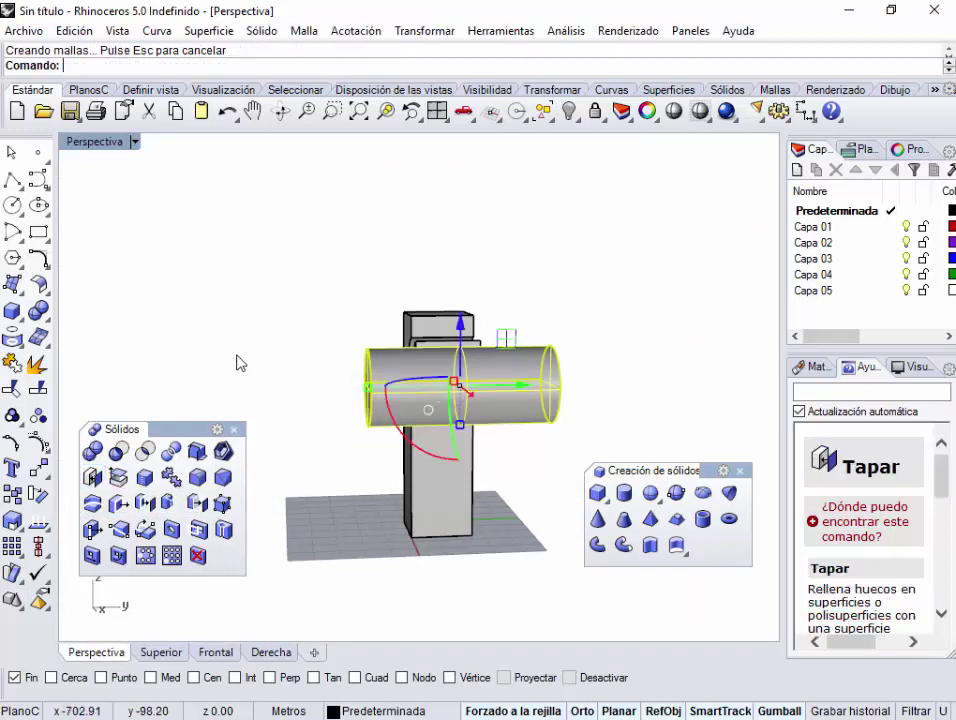
right_drag(235, 361, 475, 395)
click(427, 262)
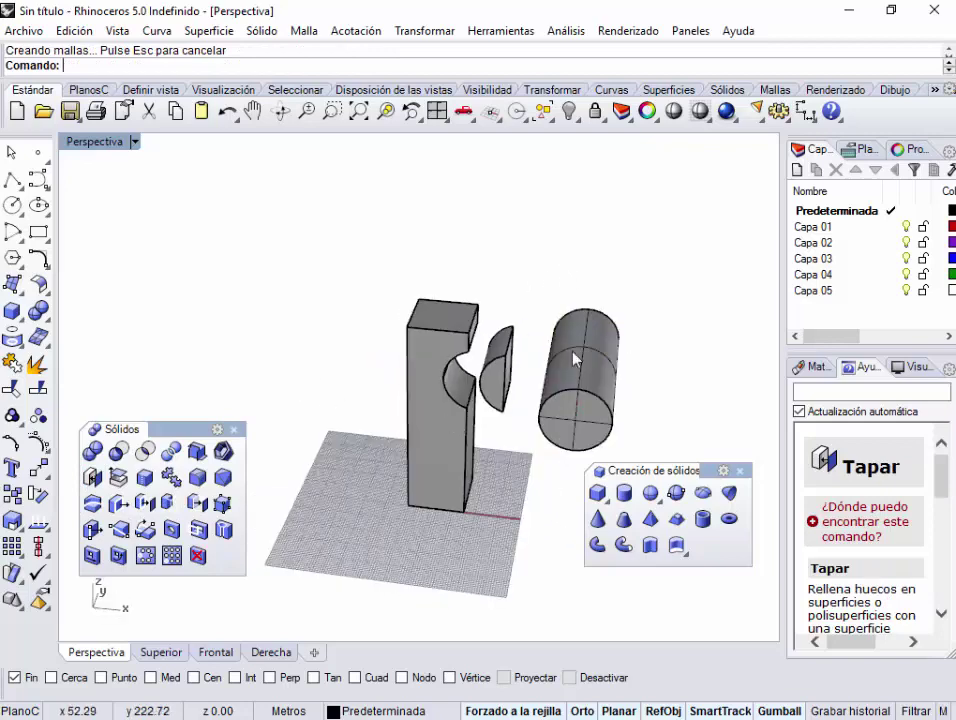
click(603, 423)
right_drag(698, 365, 555, 398)
click(627, 303)
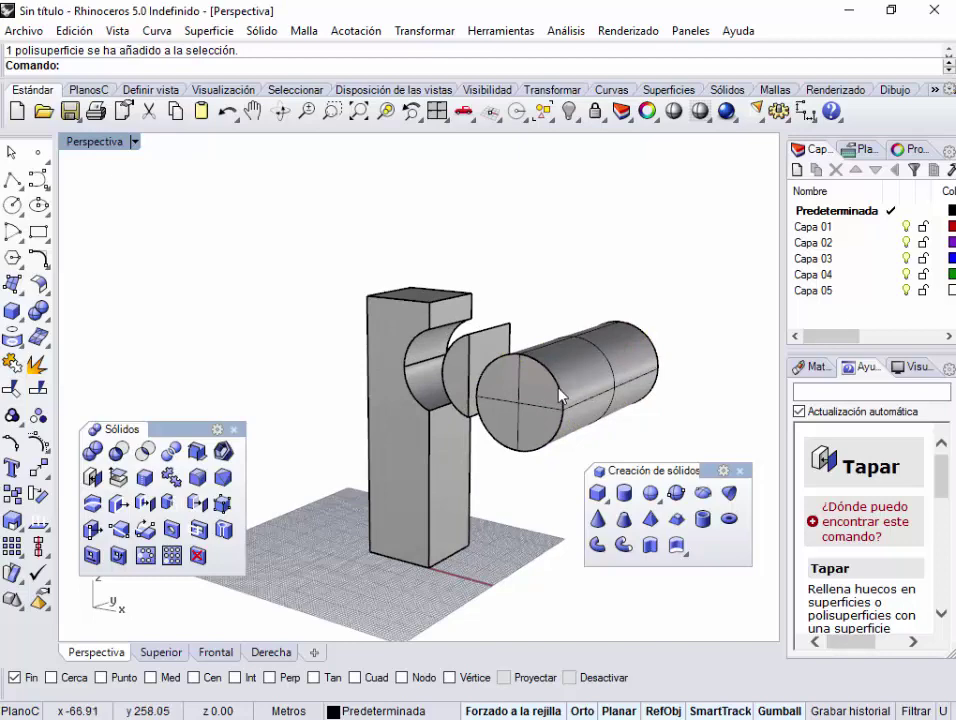
right_drag(555, 395, 491, 410)
scroll(590, 396, up, 2)
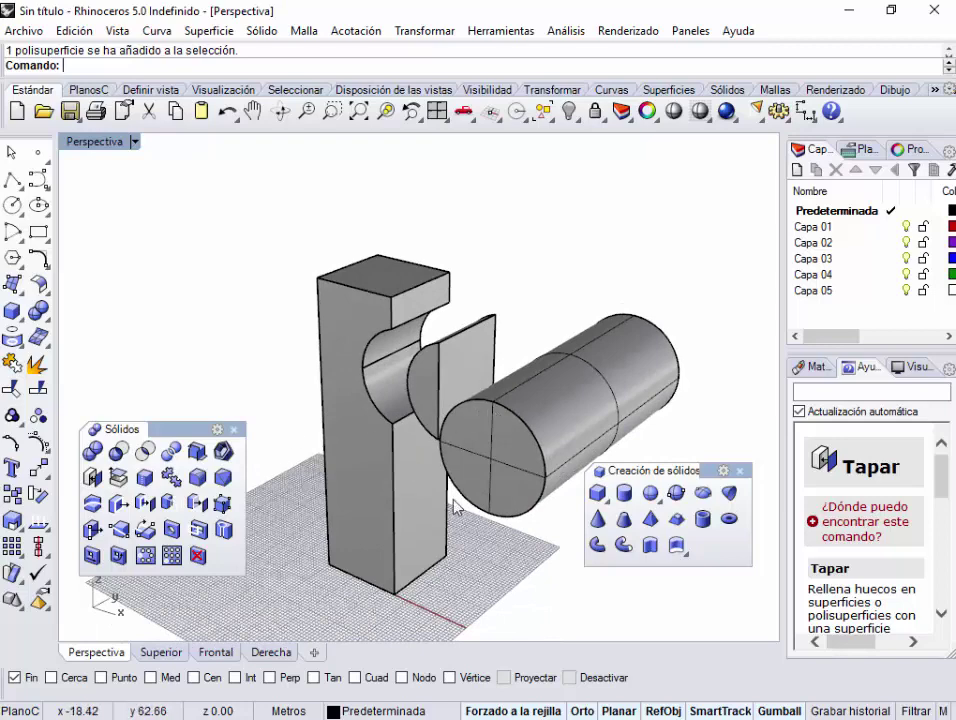
Show the hidden cylinder again and clear the selection
key(ctrl+a)
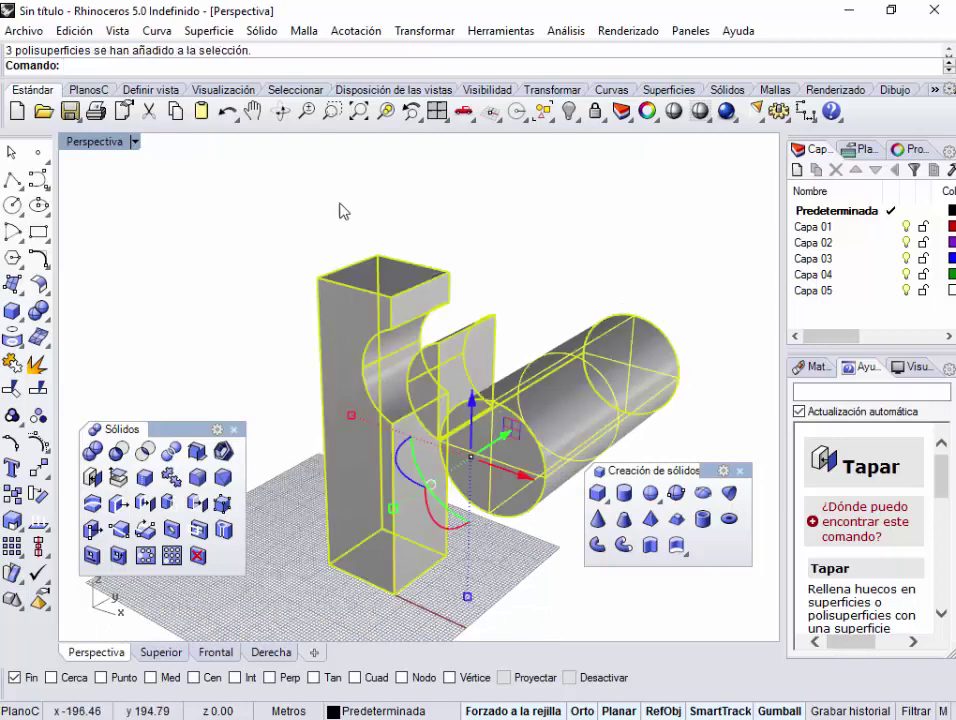
right_click(569, 111)
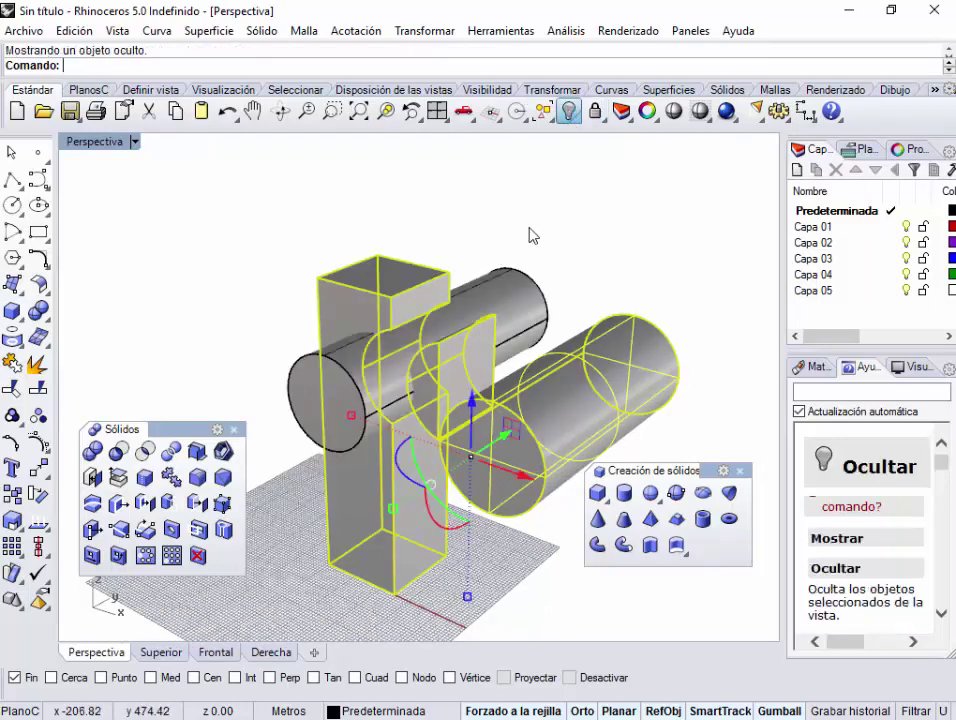
scroll(499, 386, down, 5)
key(Escape)
Select all objects and change their layer to Capa 01
key(ctrl+a)
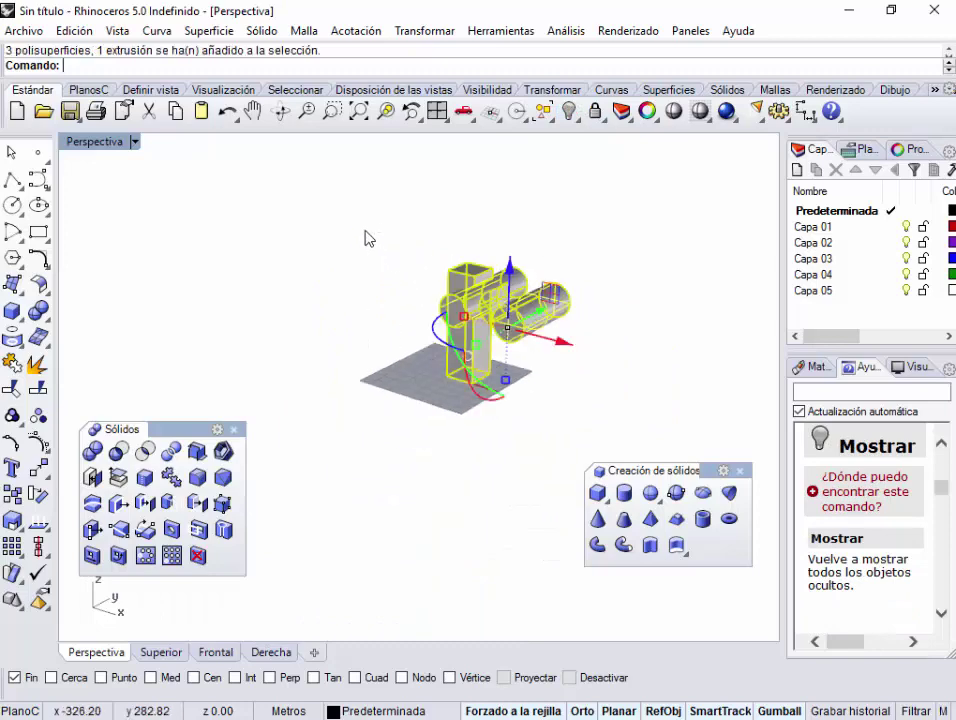
right_click(816, 228)
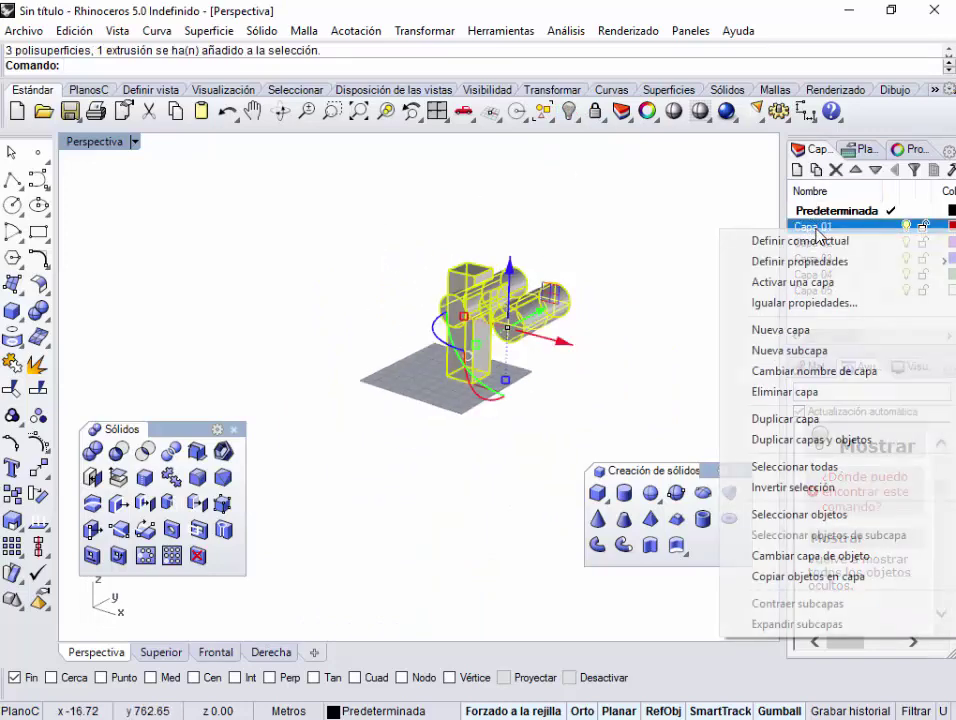
click(800, 557)
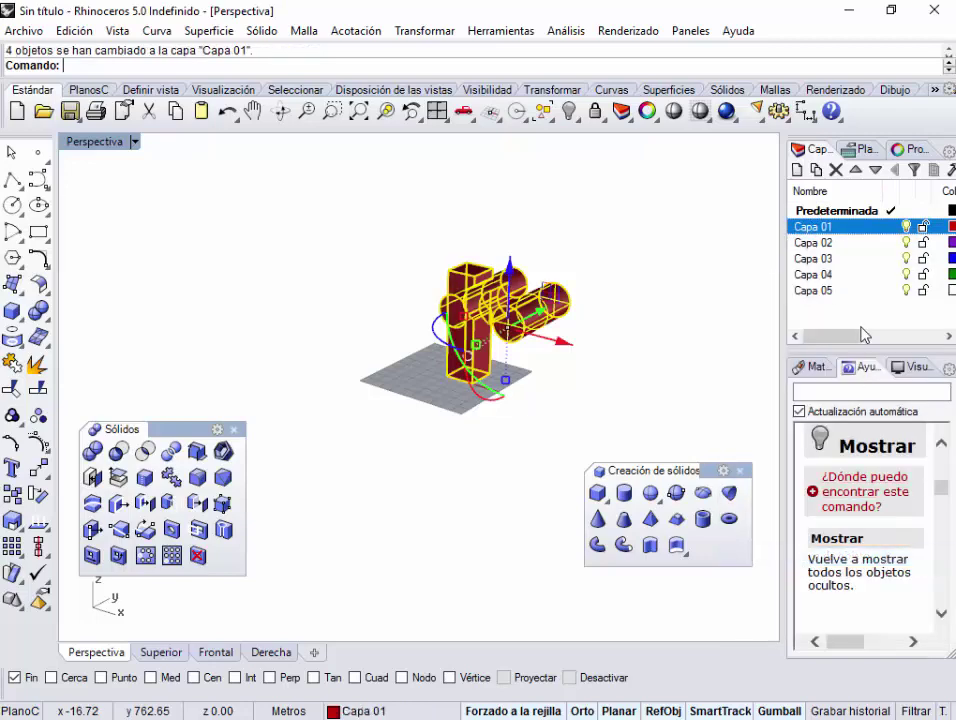
Turn off the Capa 01 layer and make Capa 02 the current layer
click(906, 227)
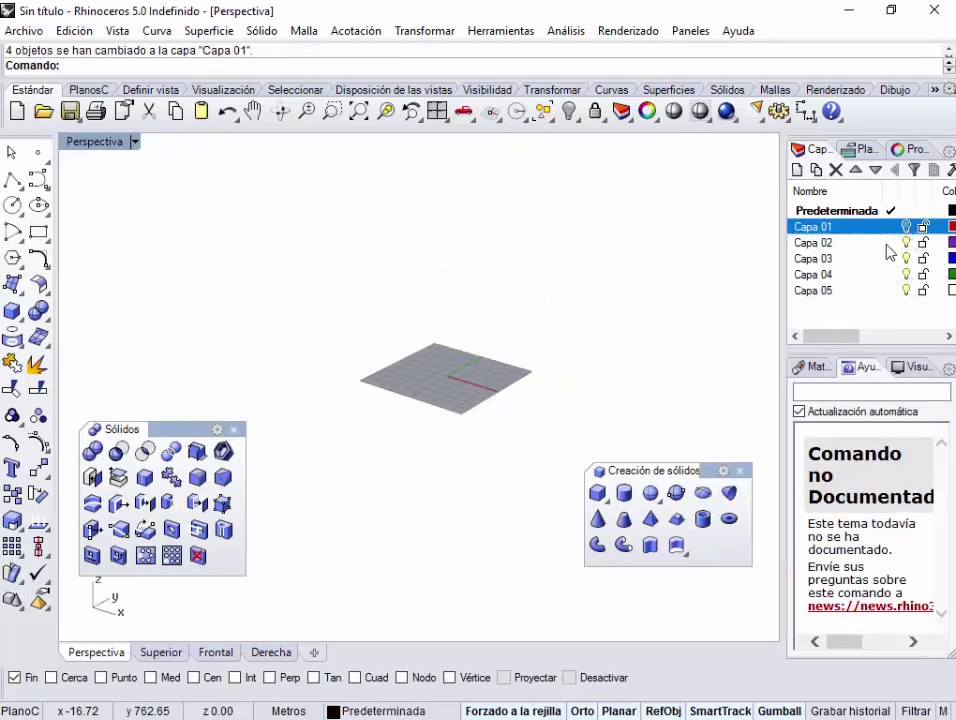
click(891, 243)
click(891, 243)
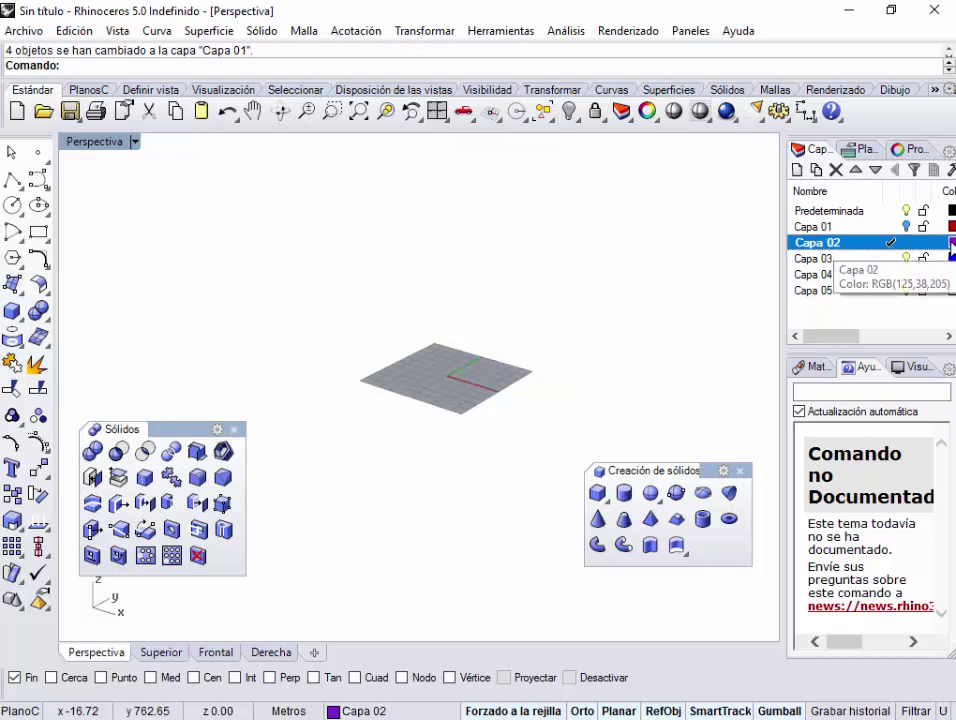
Draw an S-shaped control-point curve about 42 m tall near the vertical axis in the Front view, with Ortho off
scroll(470, 320, up, 5)
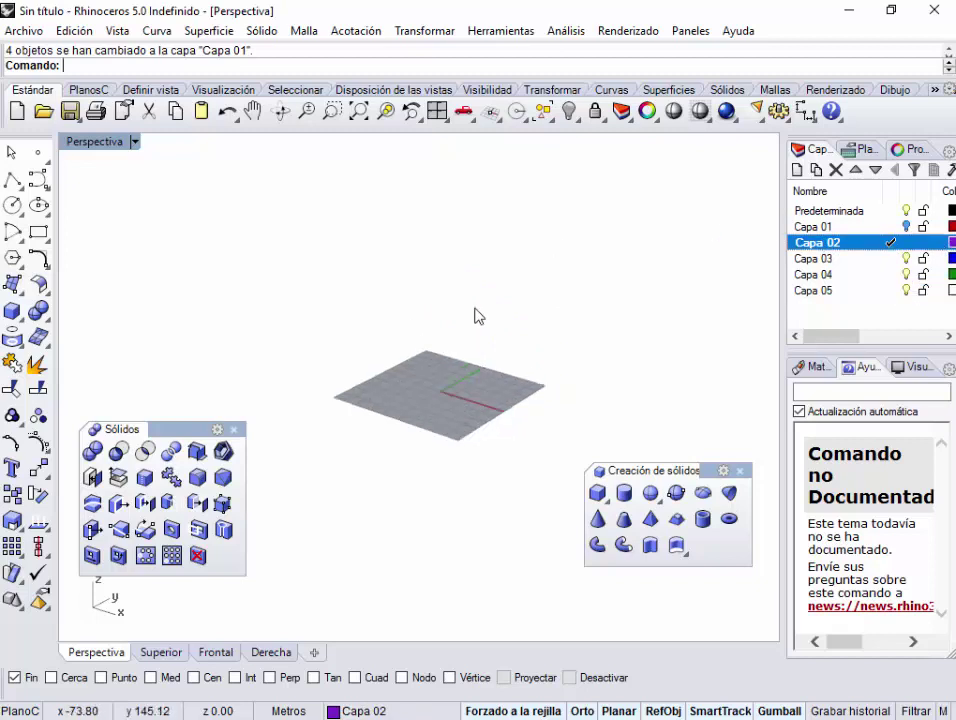
scroll(440, 362, down, 4)
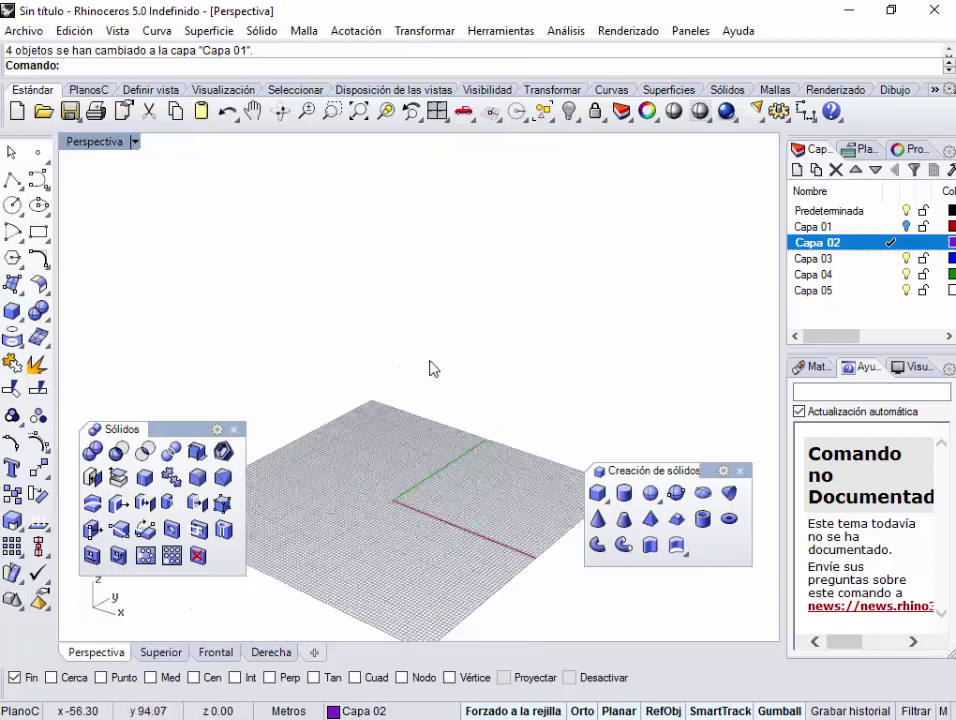
click(224, 655)
right_drag(361, 531, 411, 342)
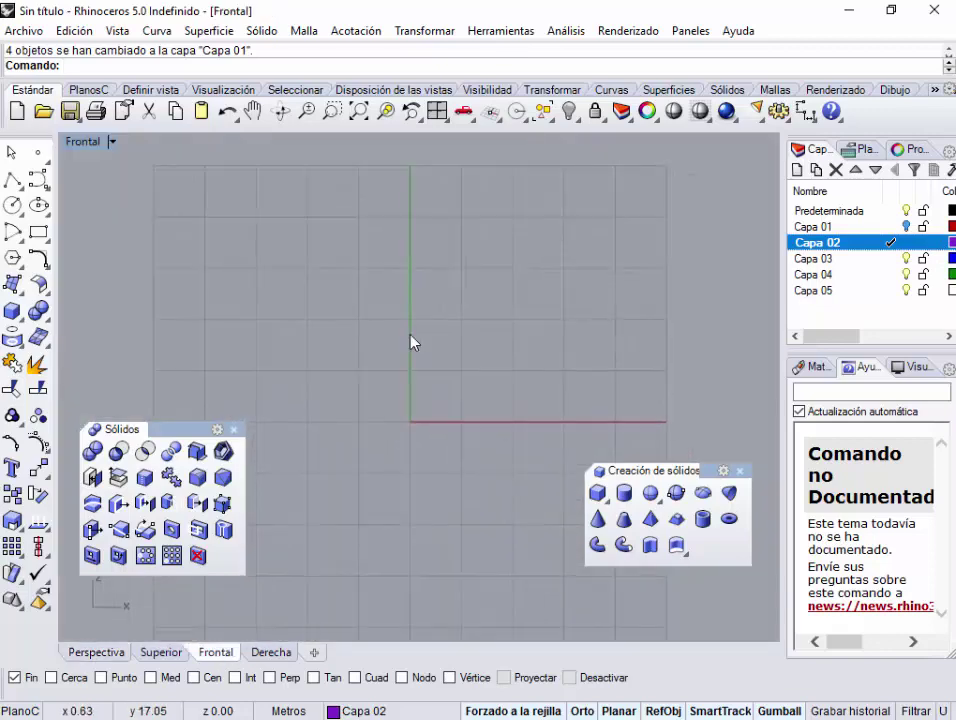
click(38, 180)
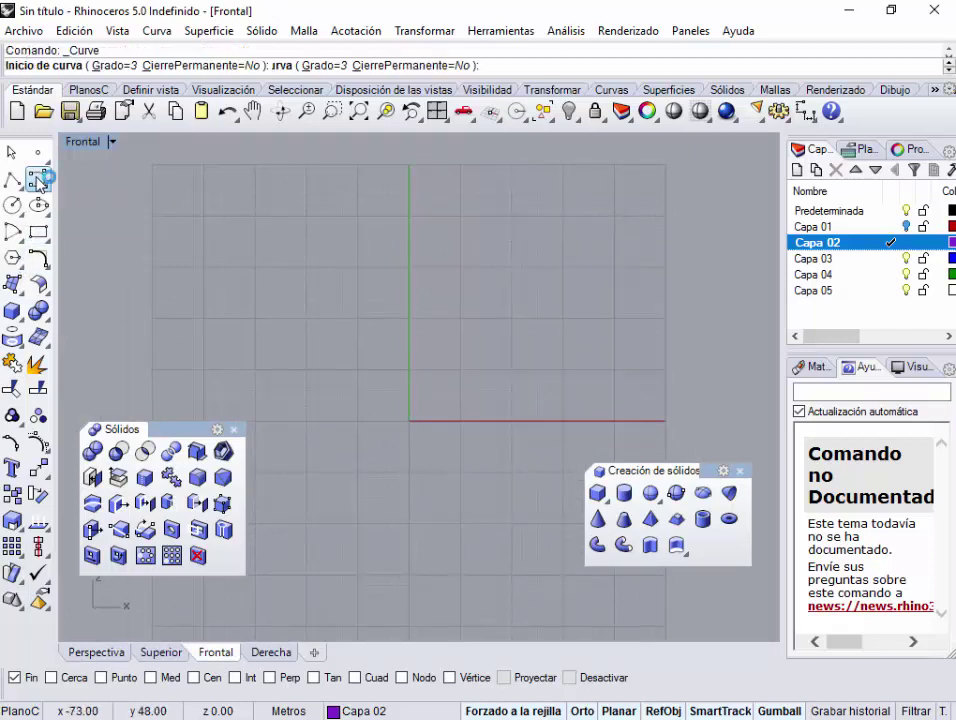
click(460, 226)
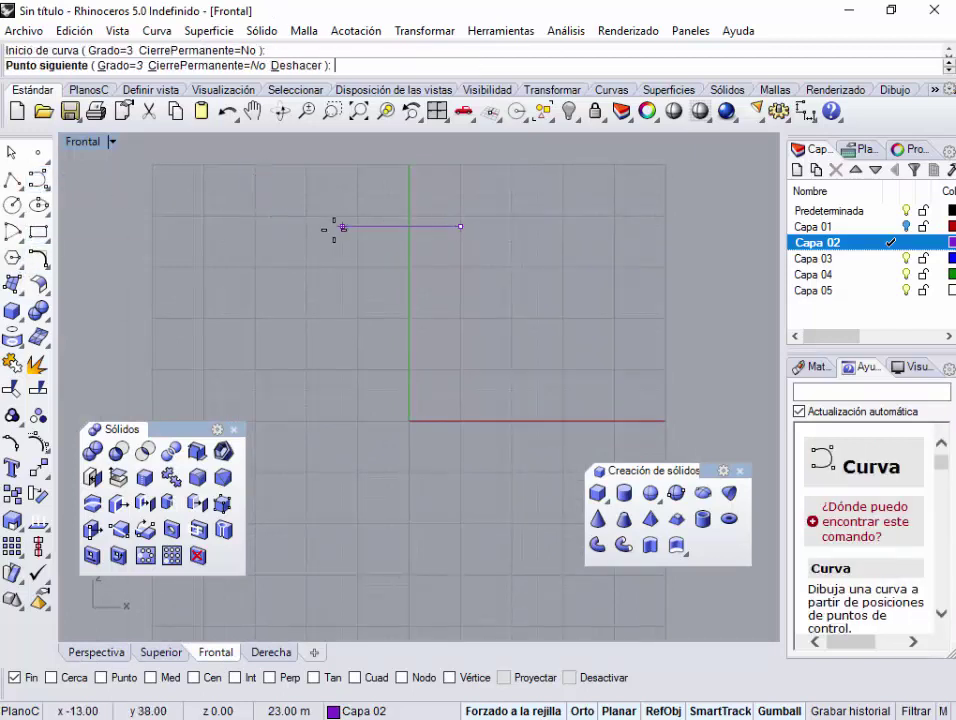
click(619, 712)
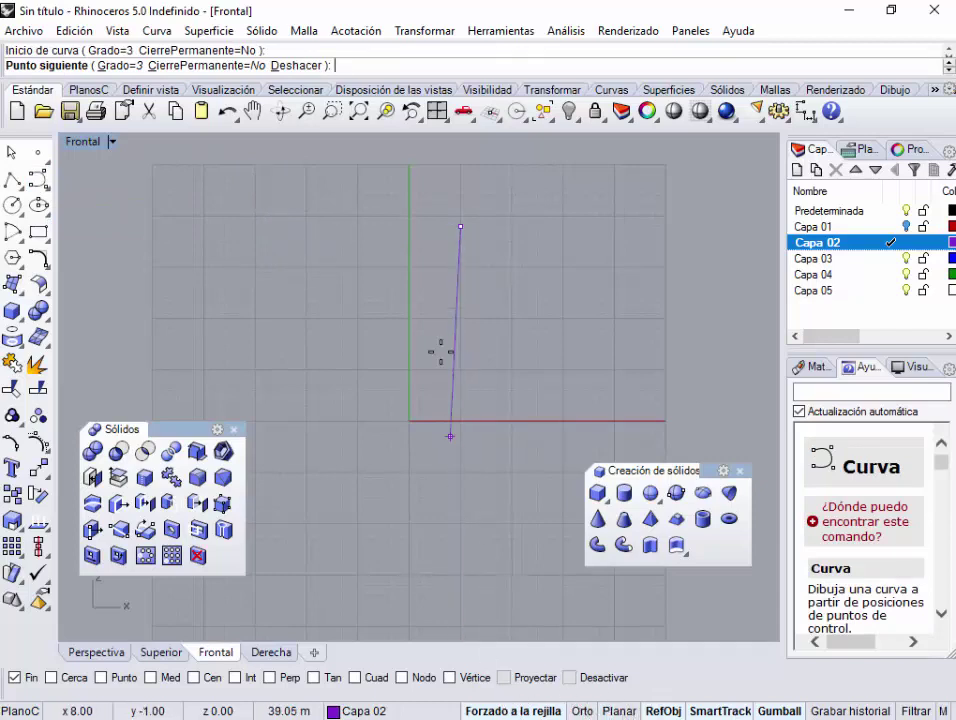
click(378, 277)
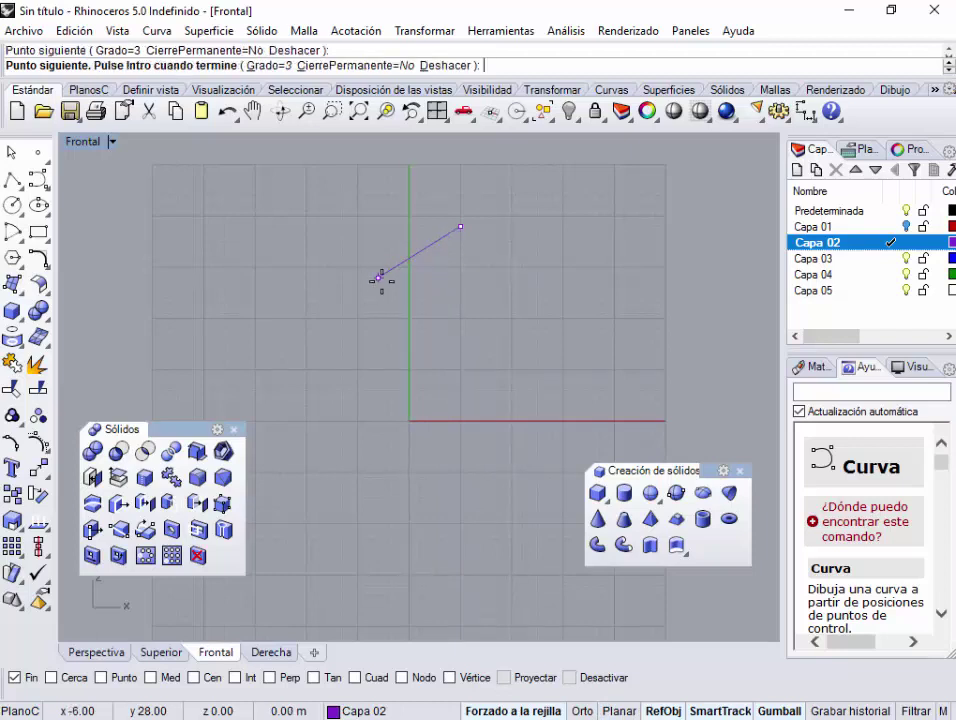
click(444, 344)
click(516, 405)
click(460, 443)
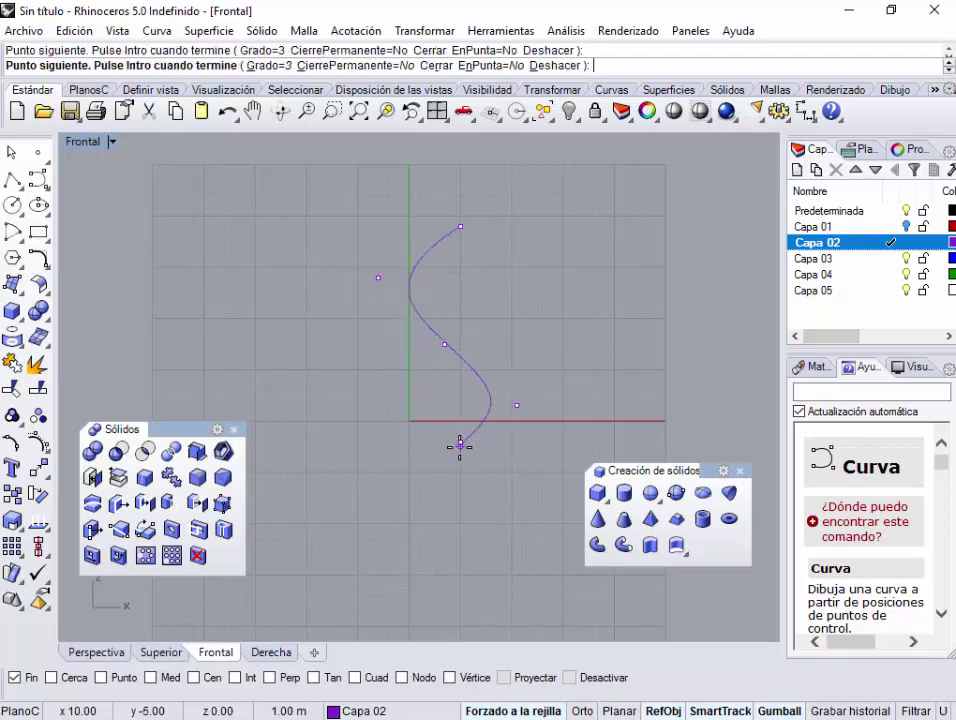
key(Return)
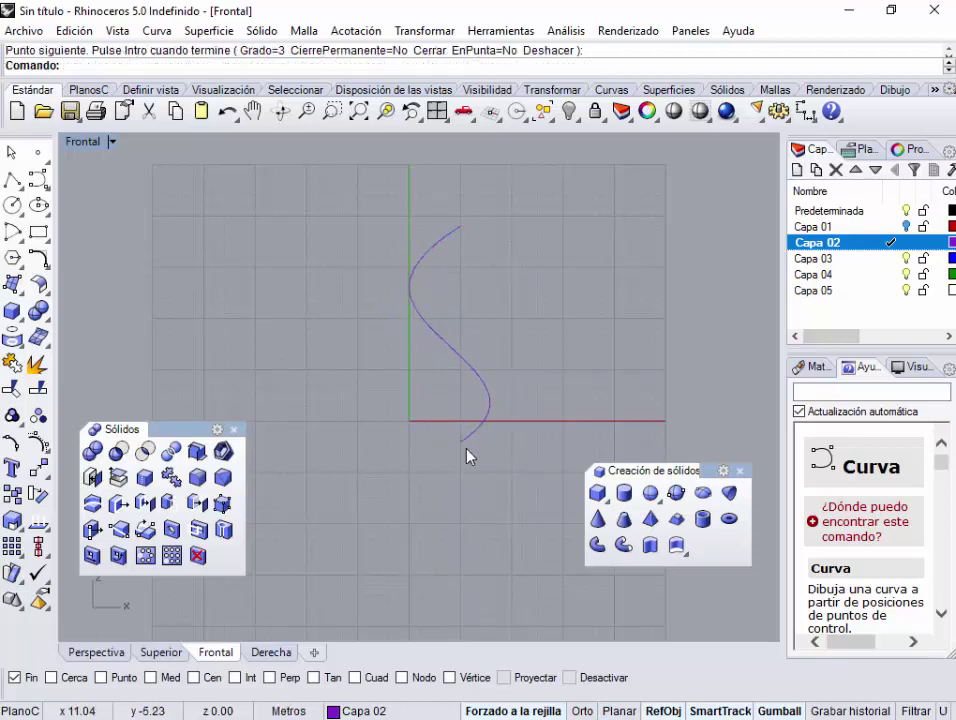
Draw a second, C-shaped curve with four control points in the Front view, crossing the S-shaped curve twice
click(118, 658)
right_drag(405, 504, 322, 437)
scroll(425, 489, up, 3)
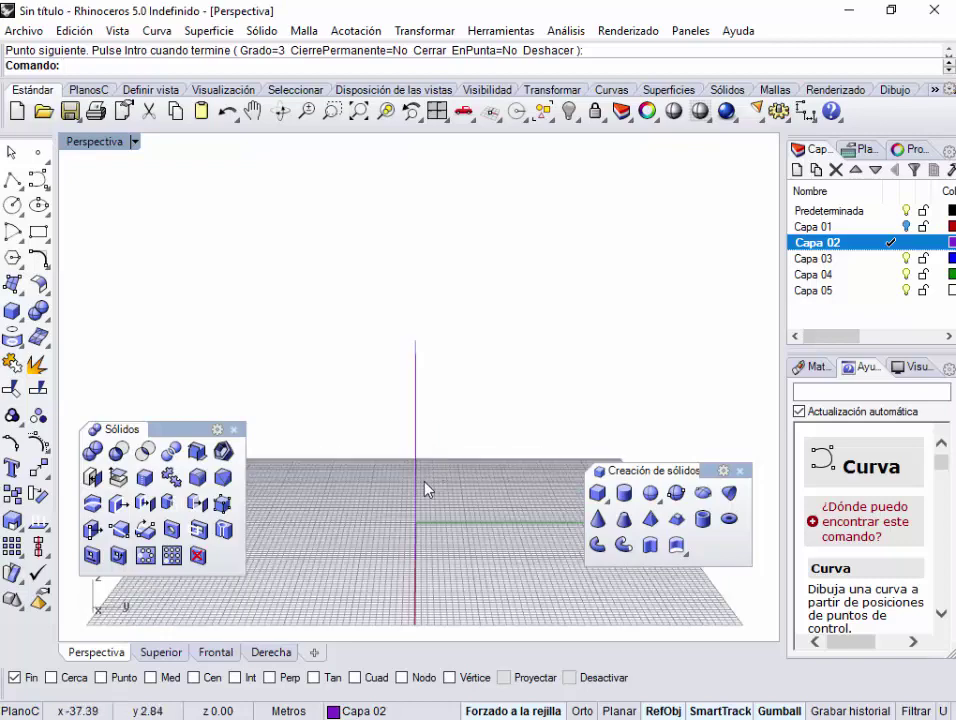
right_drag(433, 602, 420, 506)
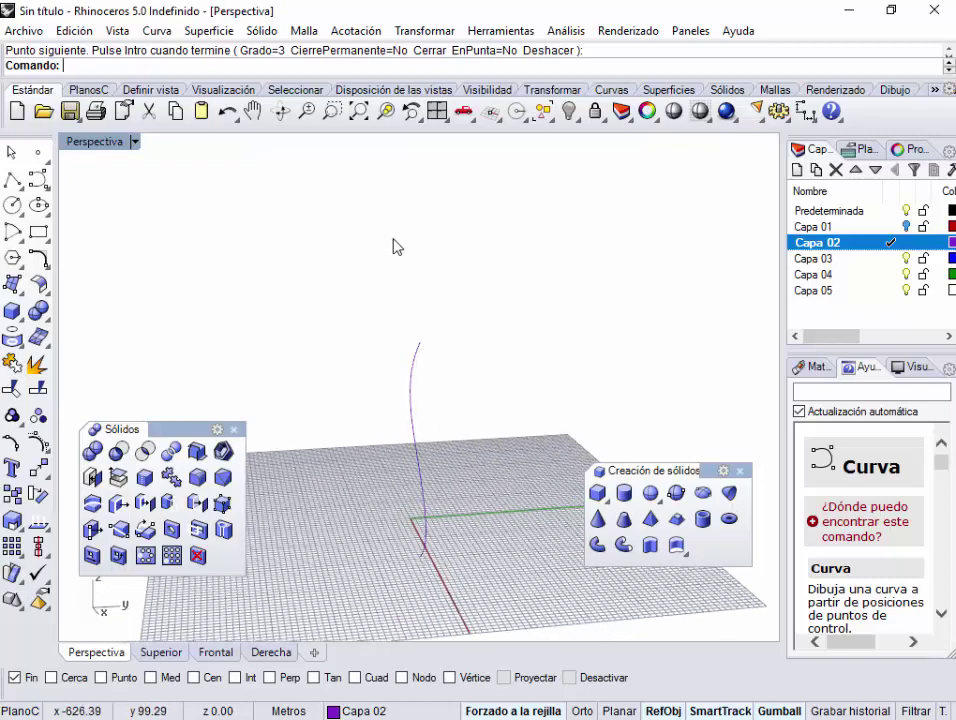
click(218, 655)
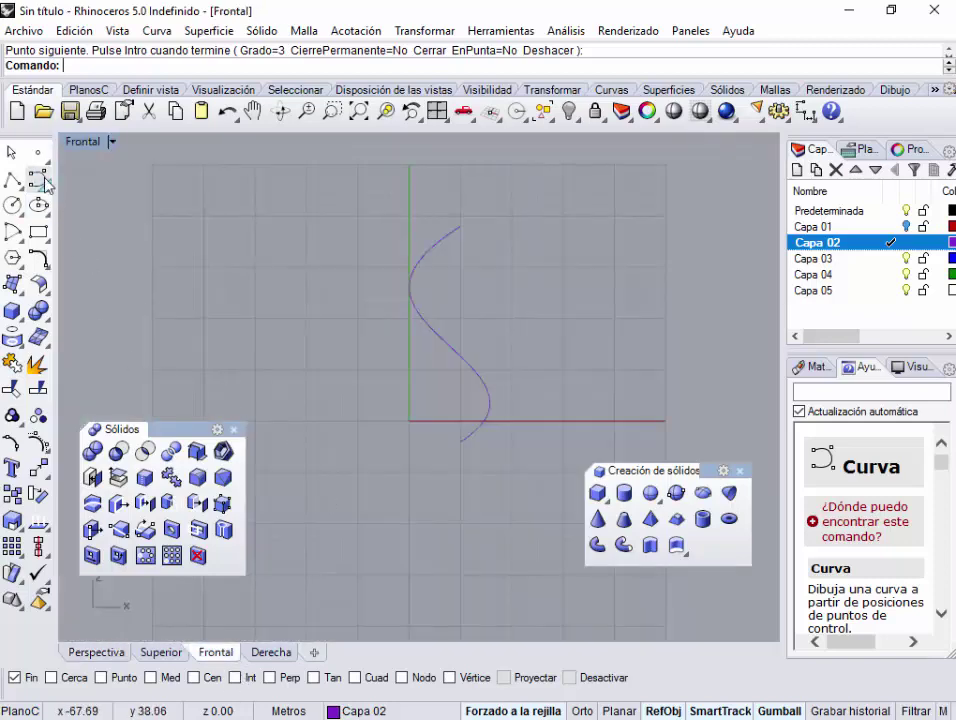
click(38, 178)
click(415, 216)
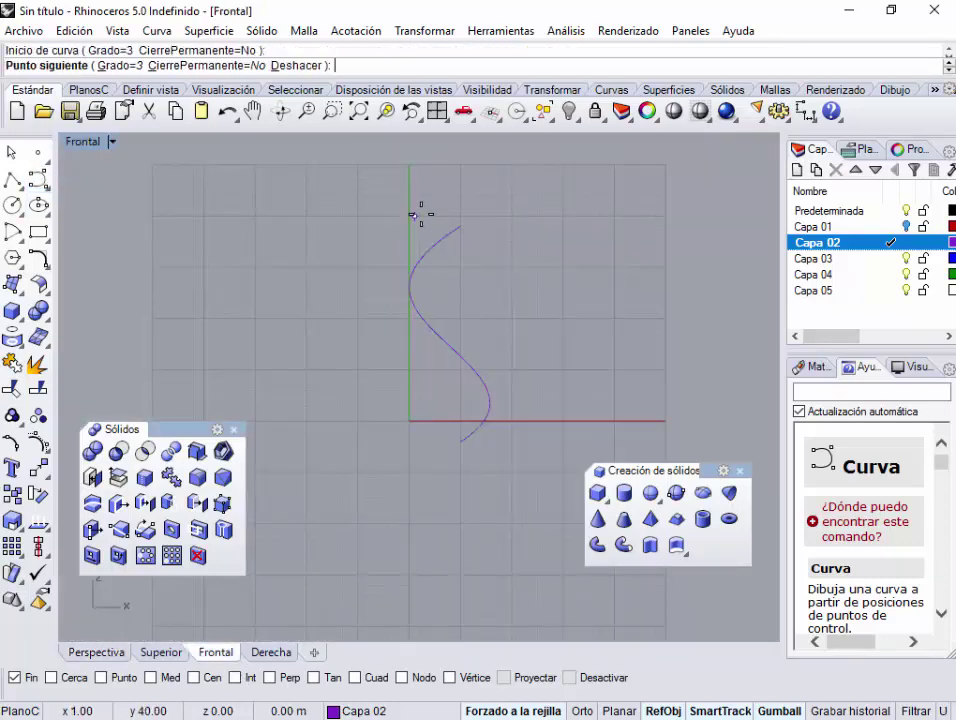
click(501, 257)
click(506, 314)
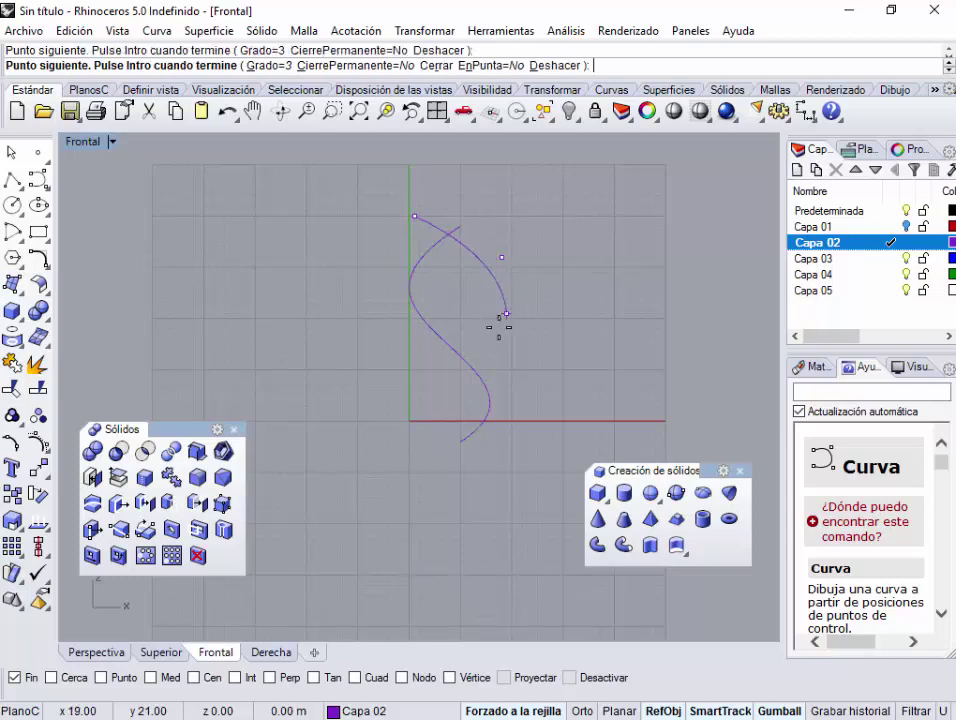
click(410, 384)
key(Return)
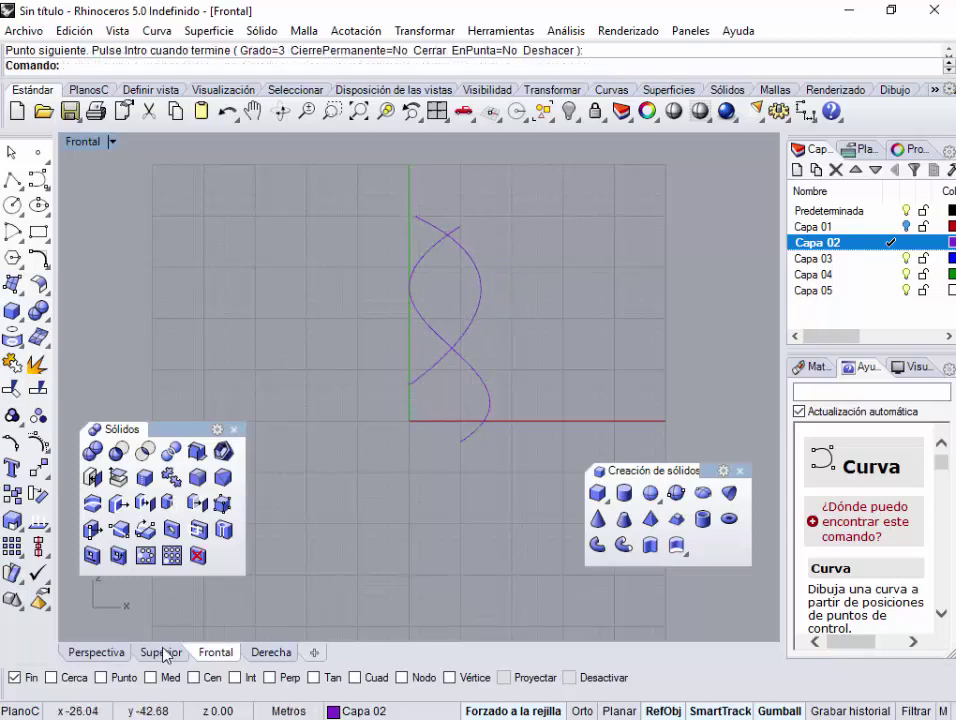
Examine the plane in which the two crossing curves lie, comparing the Perspective, Front and Right views
click(118, 653)
right_drag(410, 465, 387, 450)
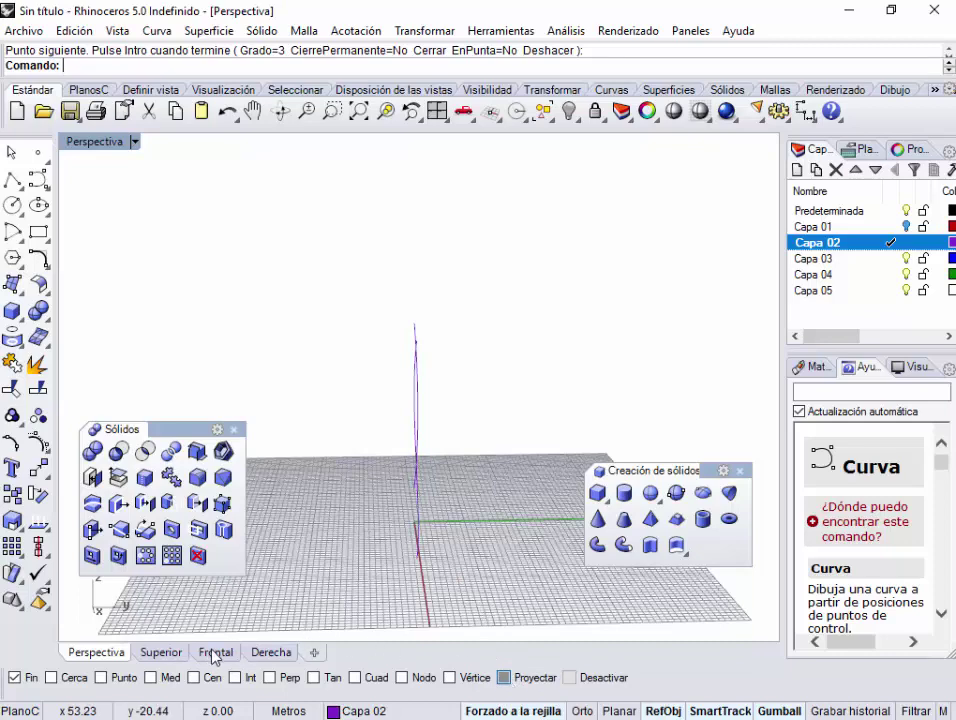
click(224, 653)
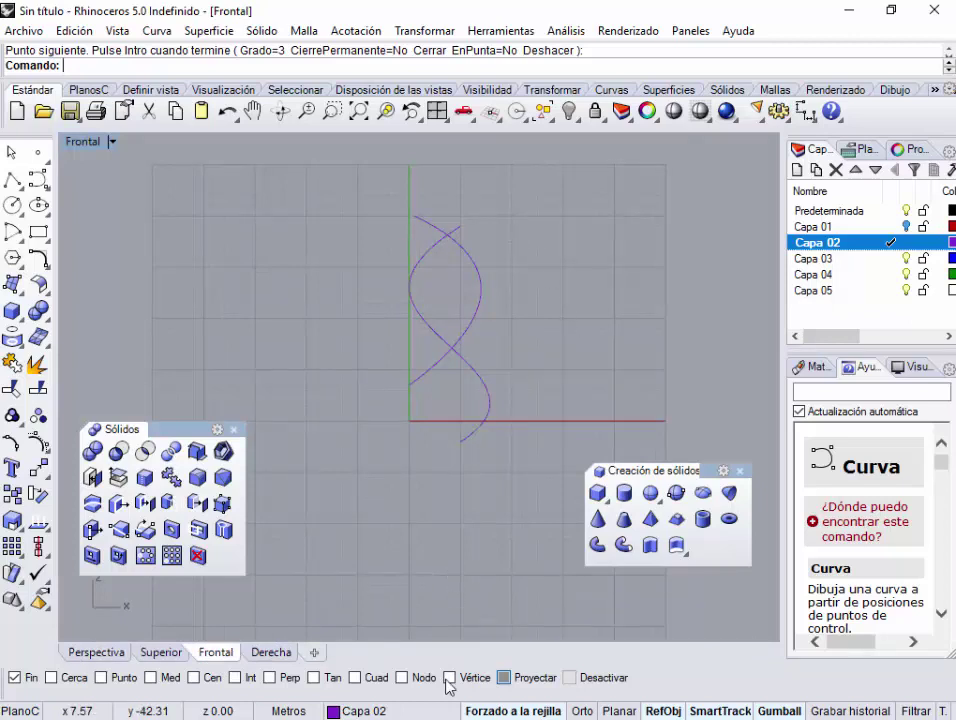
click(268, 651)
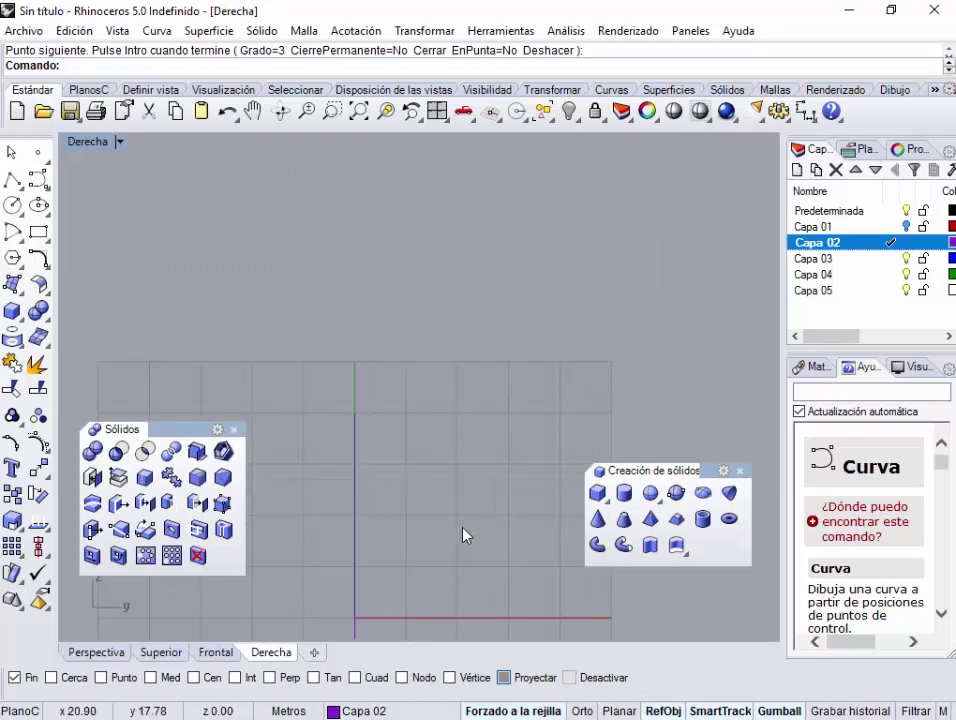
click(219, 653)
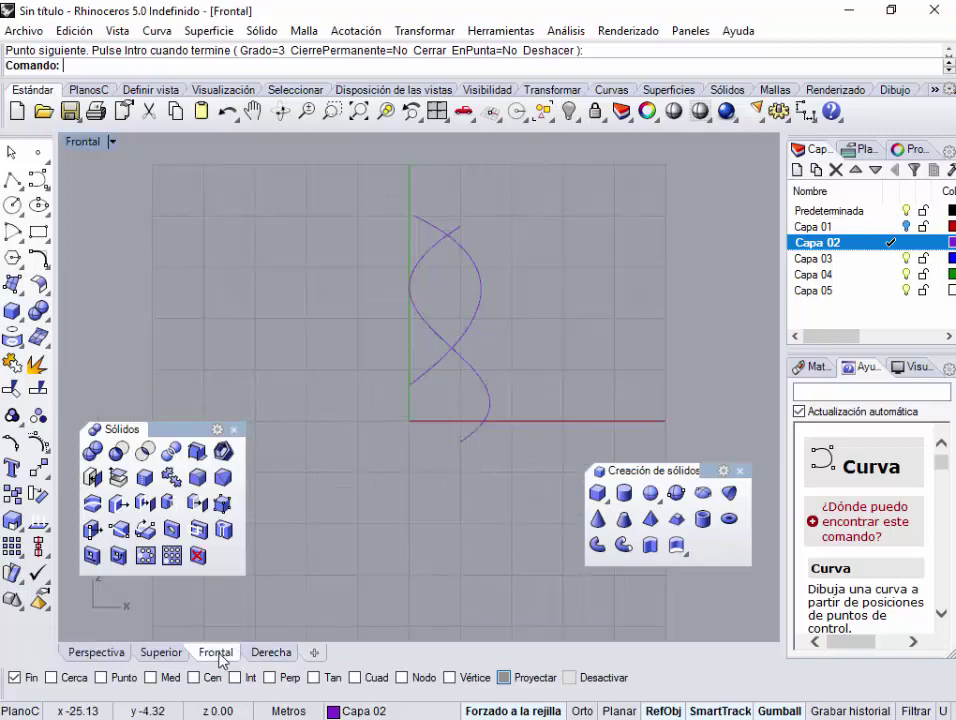
click(90, 652)
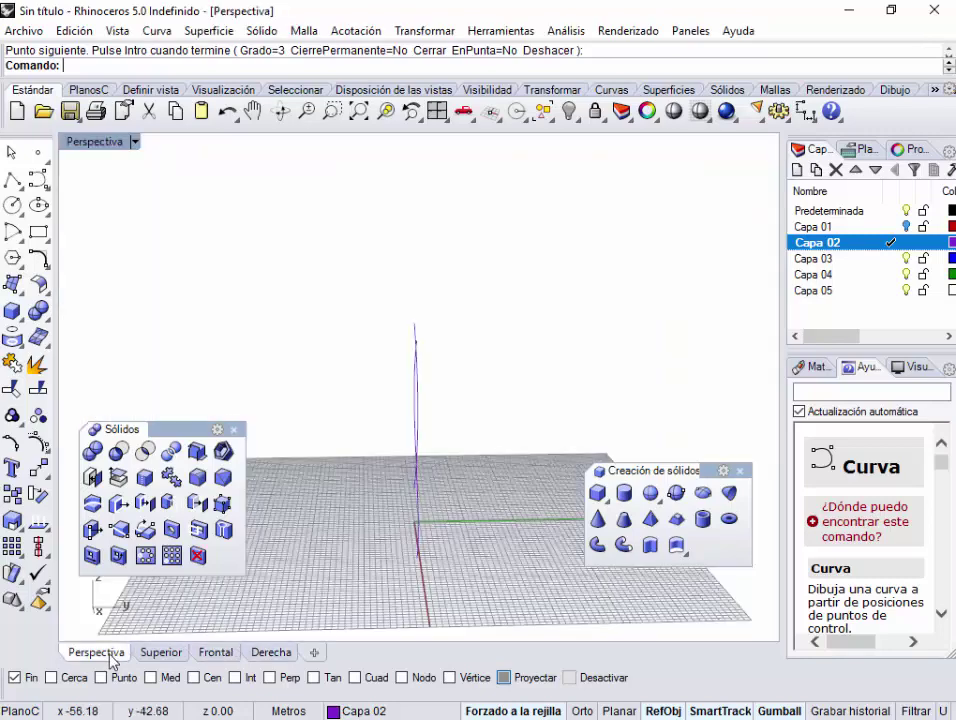
right_drag(337, 520, 384, 540)
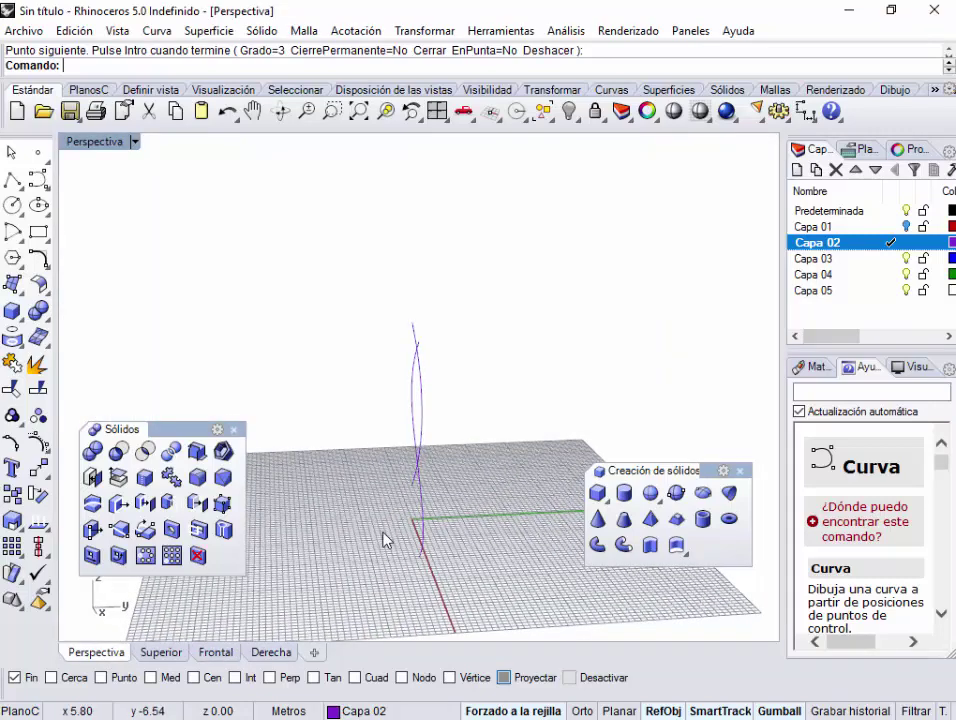
Draw a five-point curve about 28 m tall bulging across the vertical axis in the Right view, with object snaps disabled
click(271, 652)
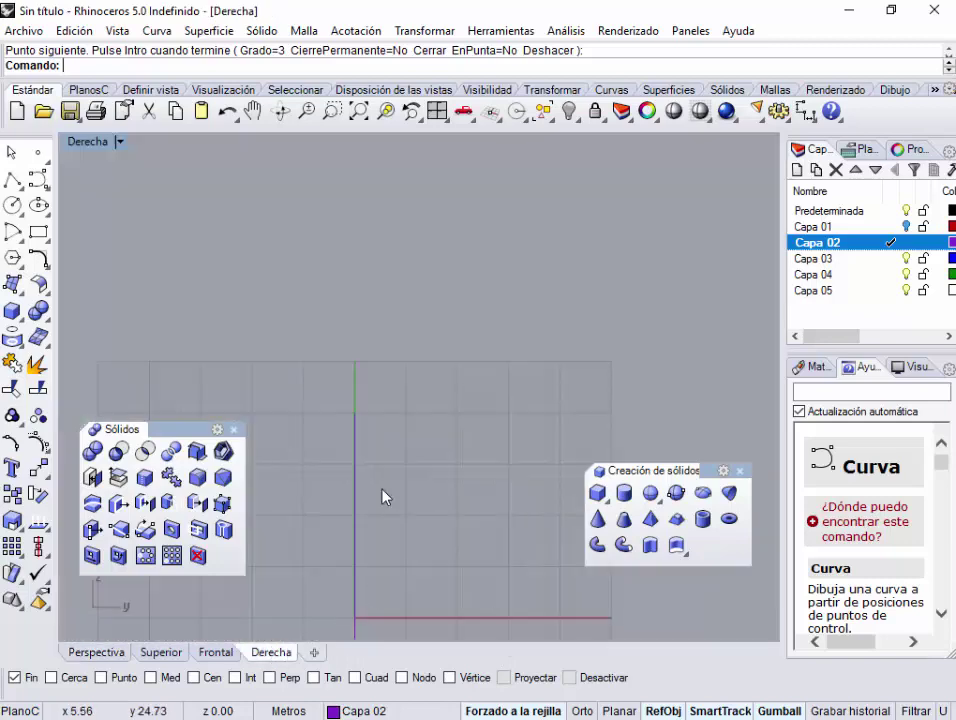
click(37, 178)
click(396, 428)
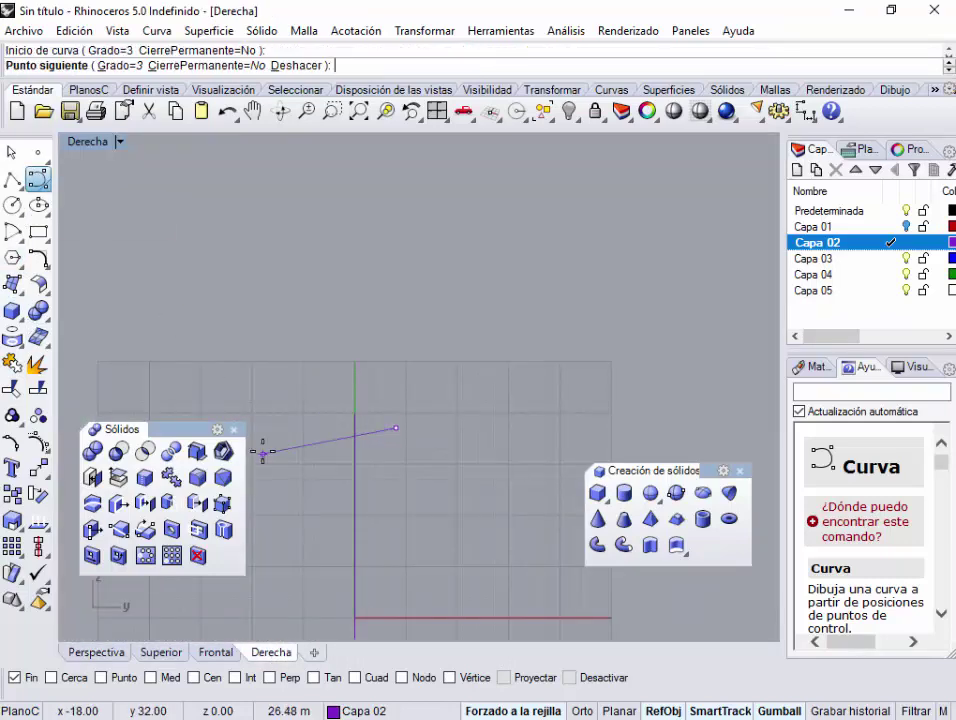
click(570, 679)
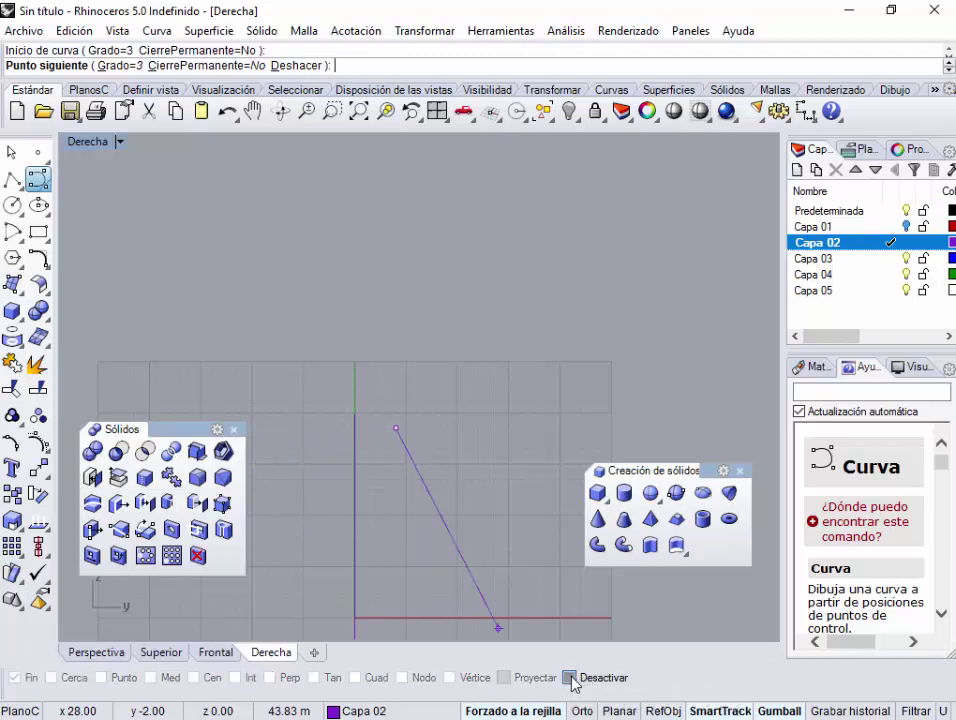
click(298, 464)
click(323, 524)
click(375, 531)
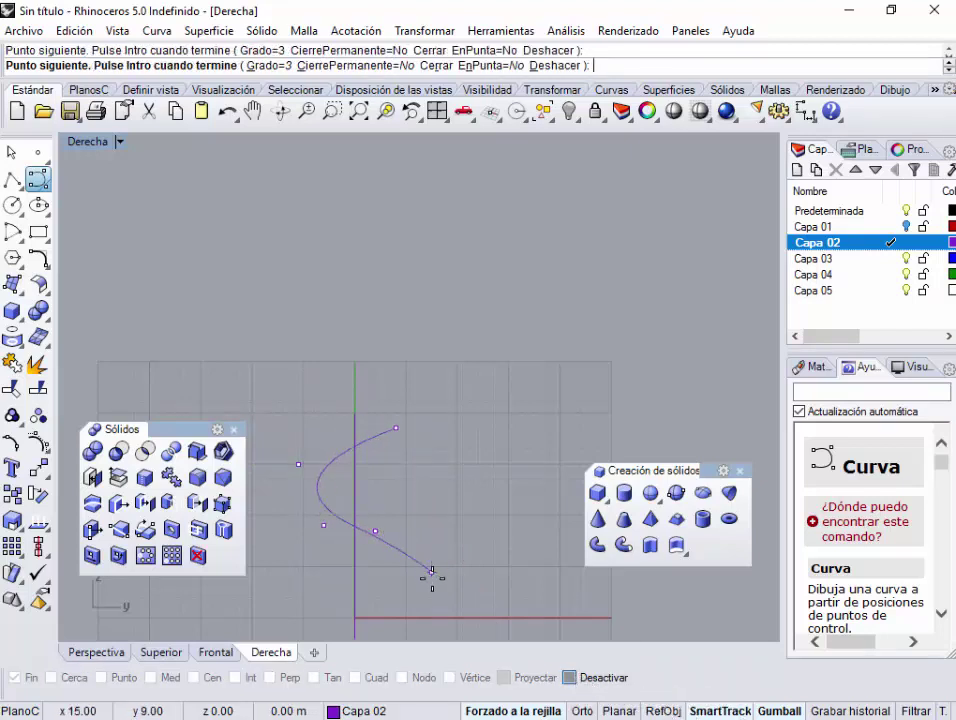
click(431, 574)
key(Return)
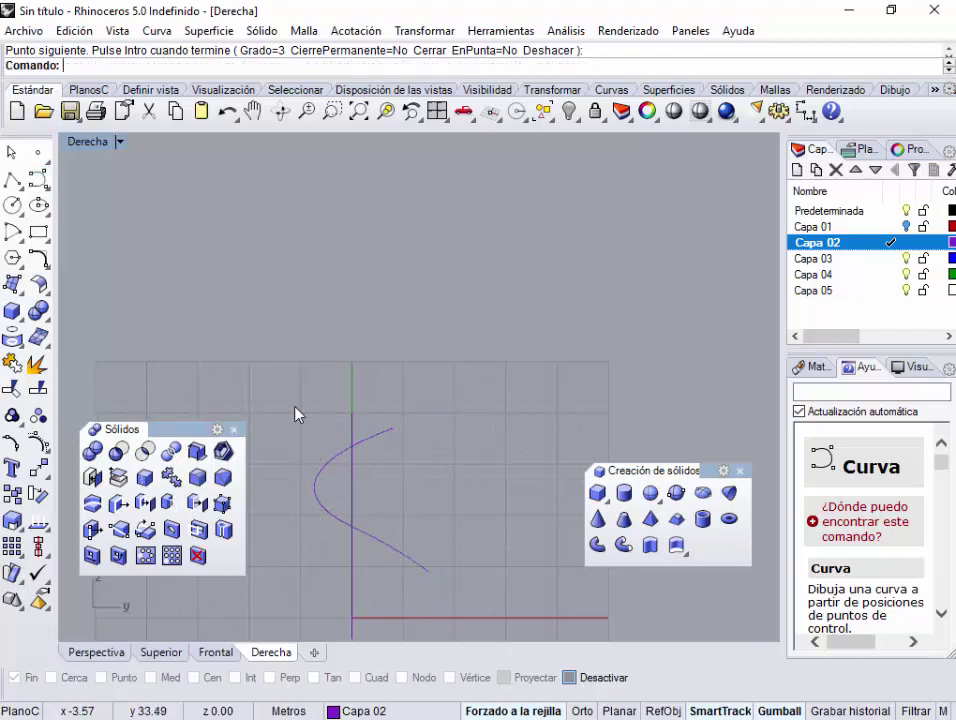
Draw a second curve with four control points in the Right view, bulging the opposite way and crossing the previous curve twice
key(Return)
click(301, 418)
click(418, 469)
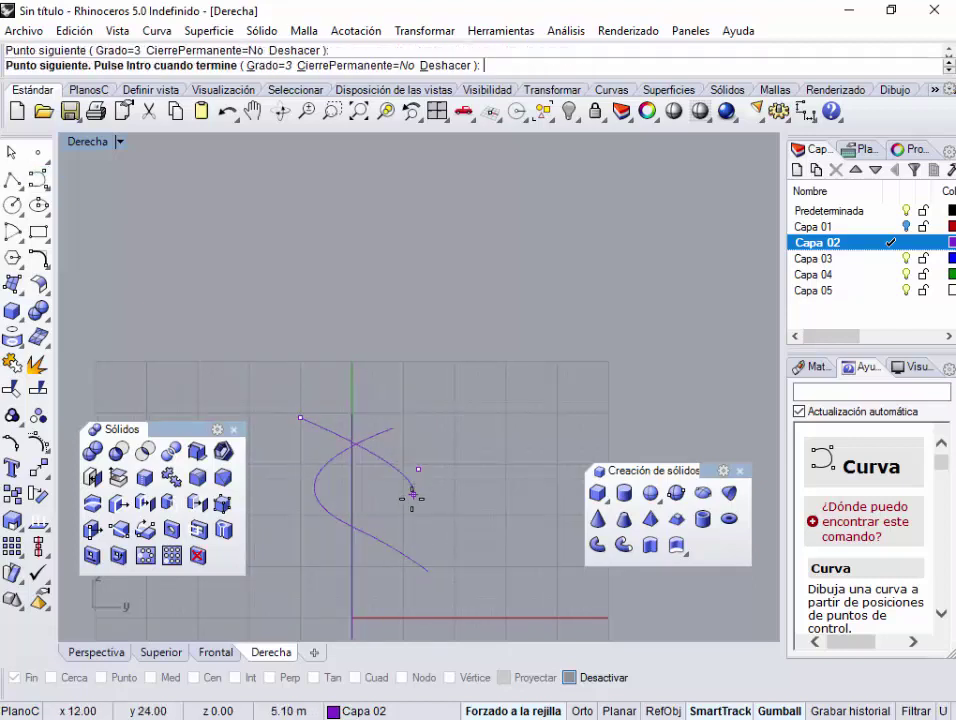
click(413, 500)
click(317, 556)
key(Return)
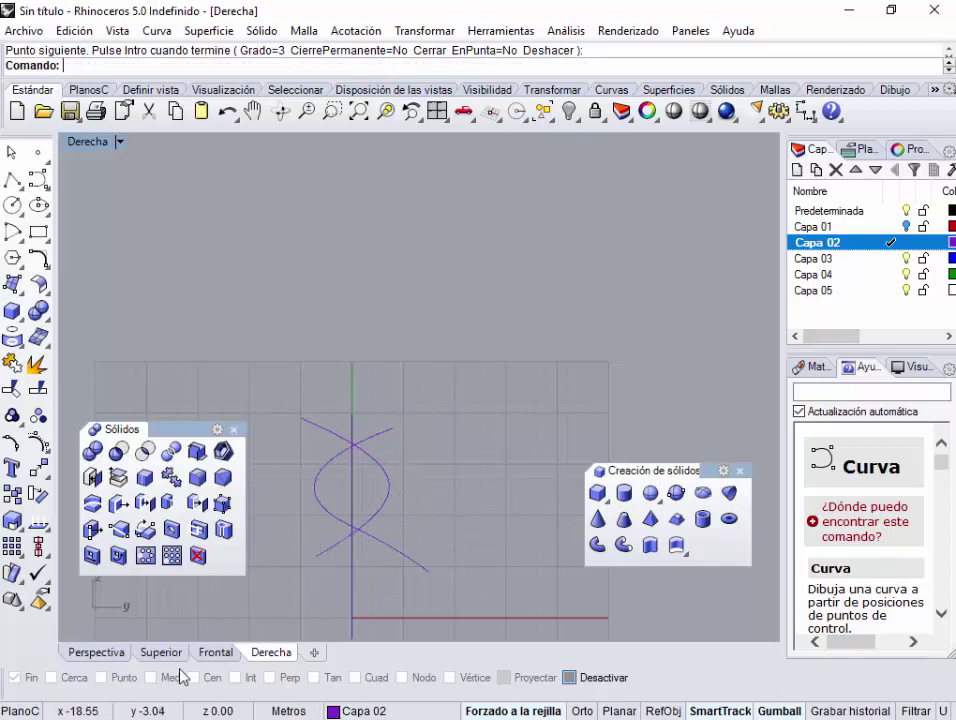
Extrude the two crossing Right-view curves straight along the X axis by about 46 m as open surfaces
click(127, 656)
right_drag(340, 440, 420, 366)
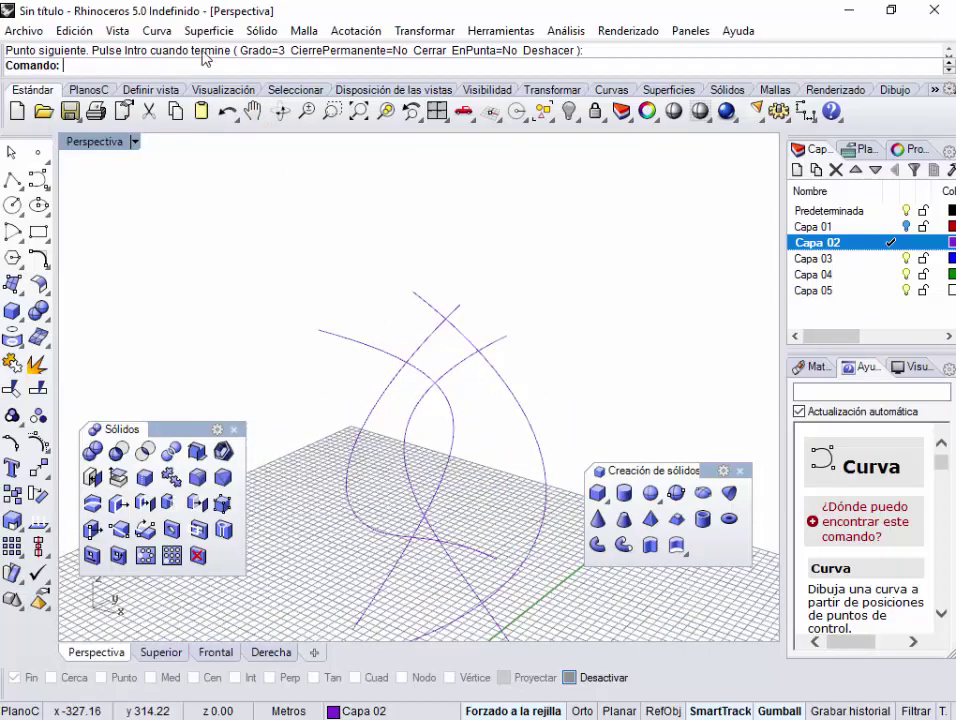
click(205, 31)
mouse_move(278, 295)
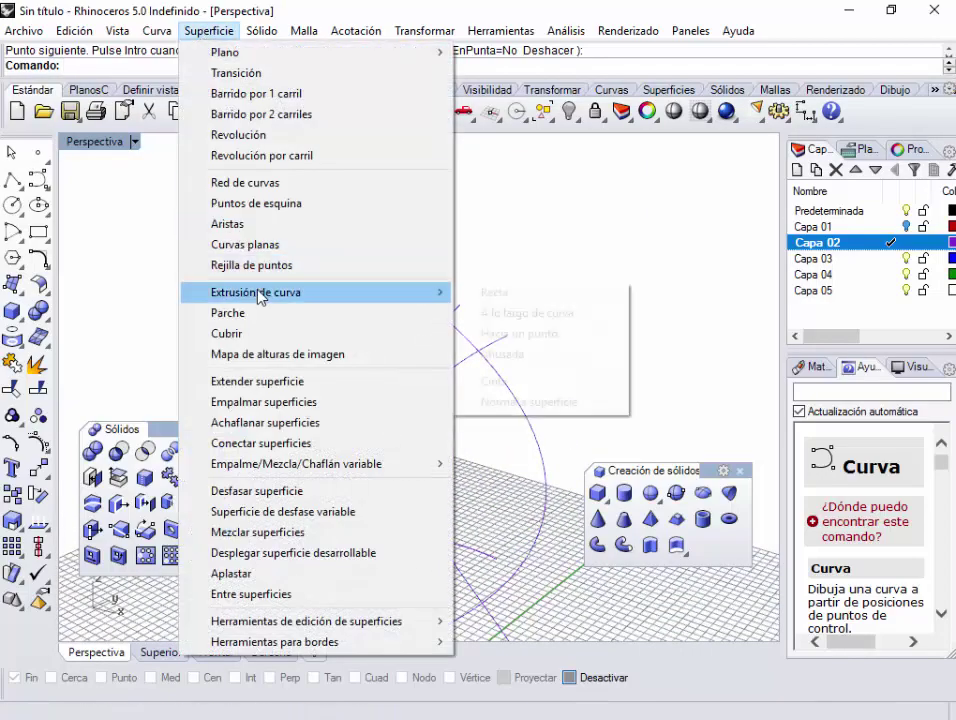
click(514, 297)
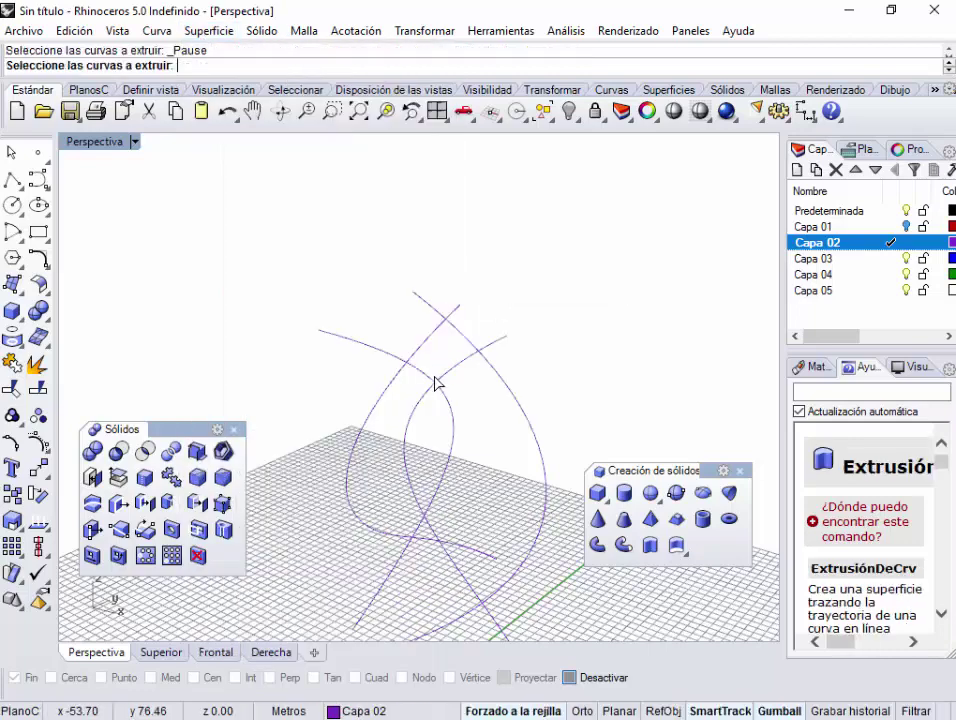
drag(373, 371, 376, 372)
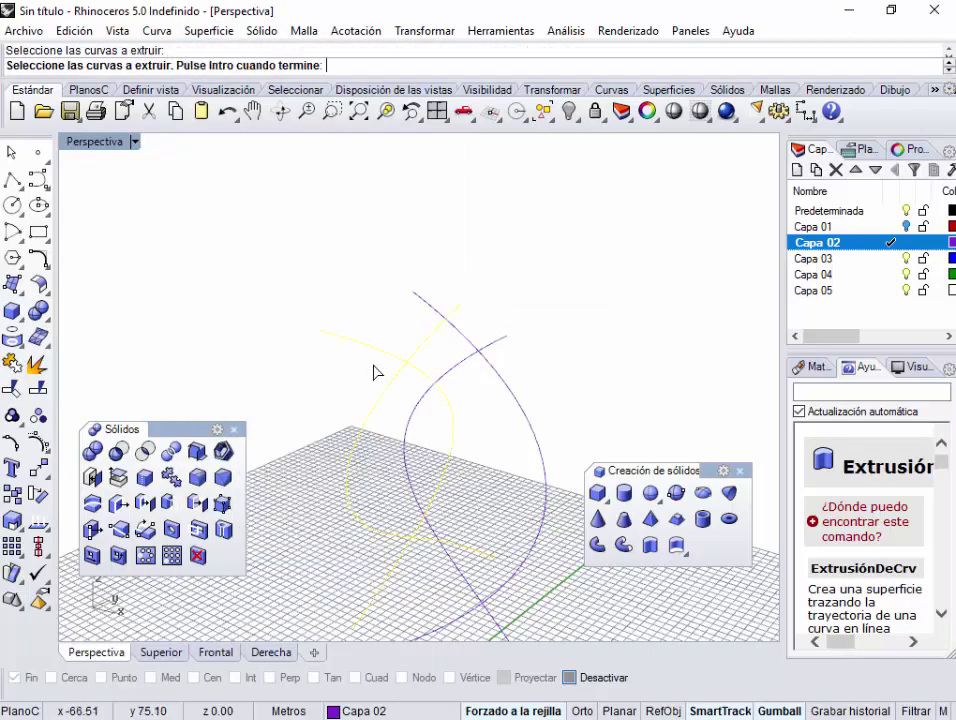
key(Return)
scroll(440, 320, down, 3)
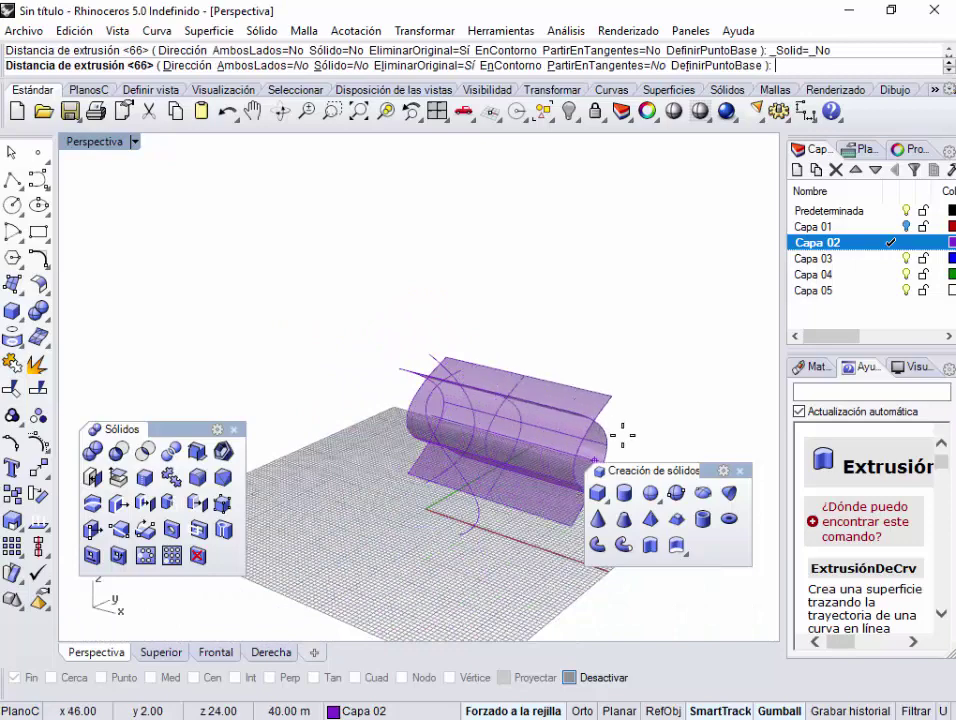
click(606, 437)
Hide both extruded surfaces, leaving only the two crossing Front-view curves in the Perspective view
right_drag(354, 367, 521, 390)
click(516, 397)
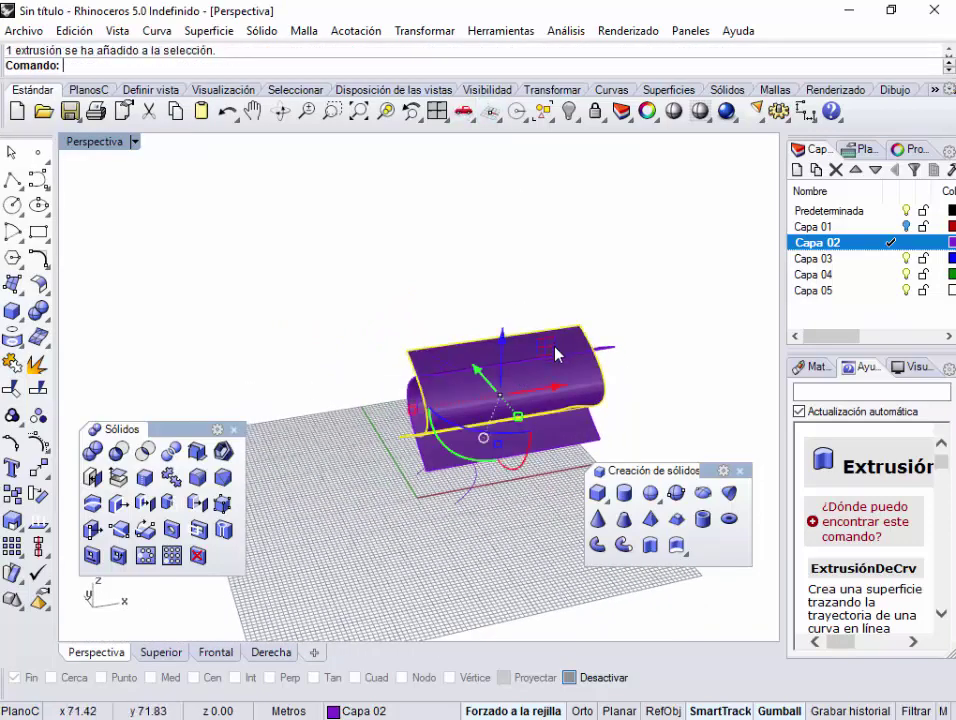
click(664, 348)
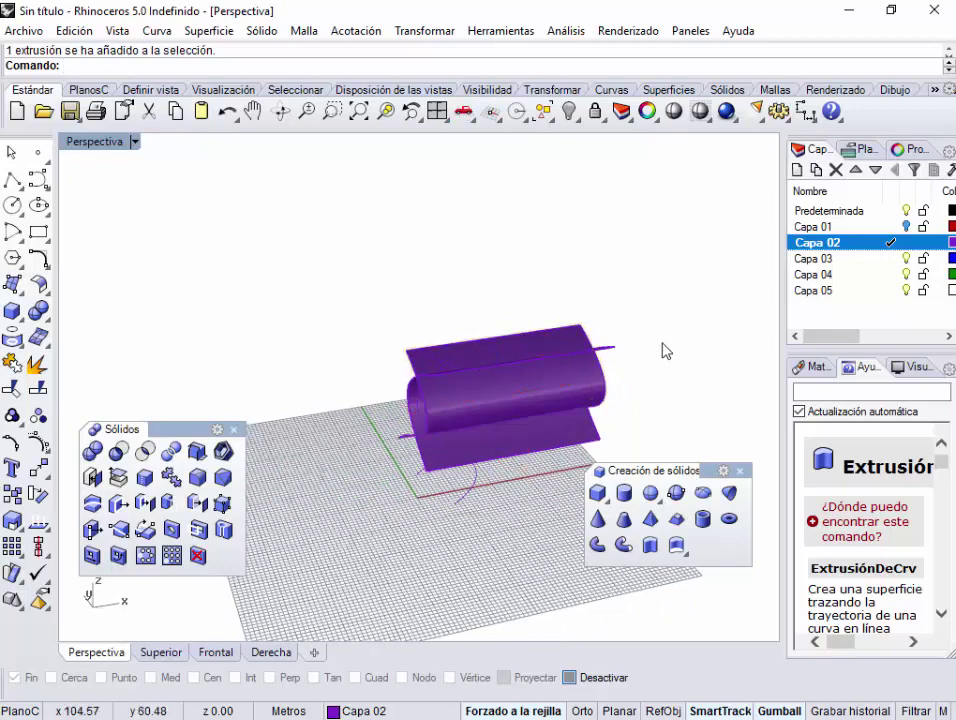
click(580, 388)
click(568, 113)
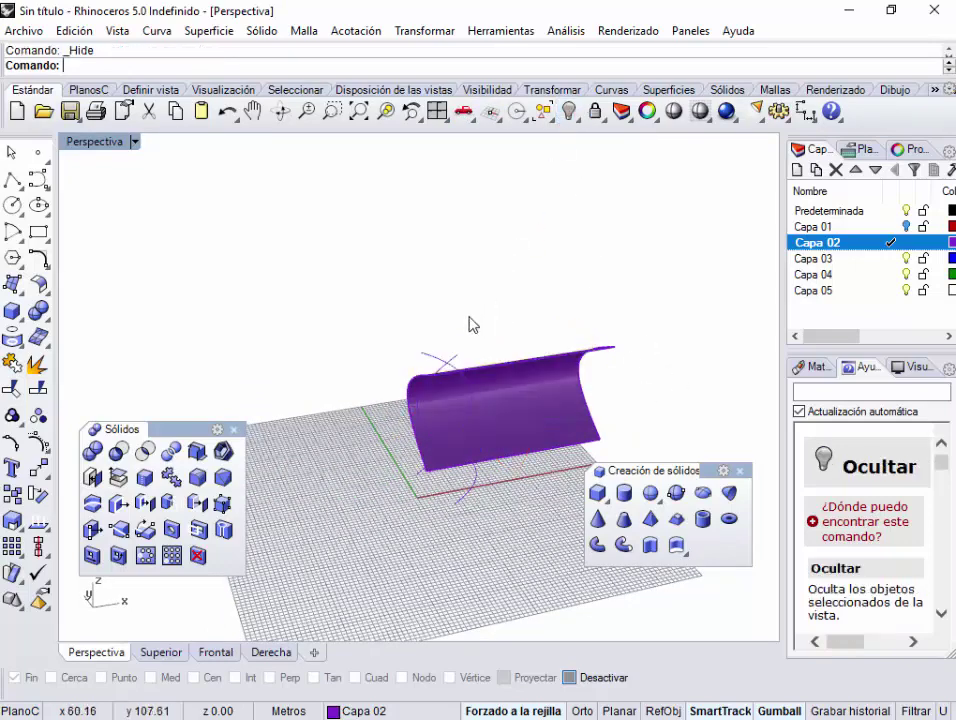
click(521, 399)
click(568, 113)
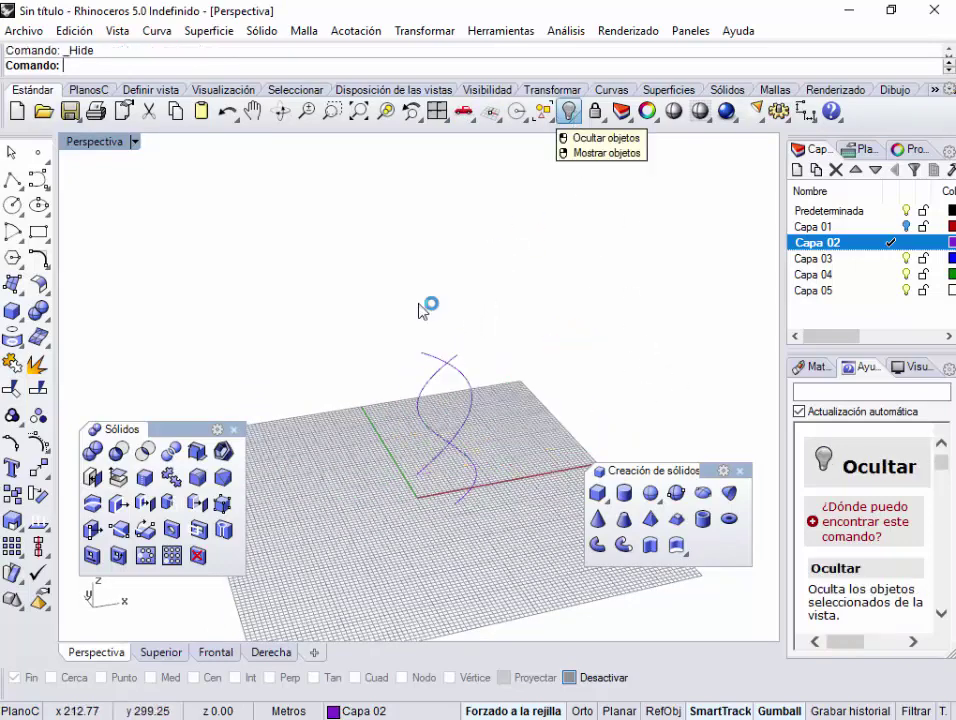
Extrude the two crossing Front-view curves straight along the negative Y direction as open surfaces
click(208, 31)
mouse_move(392, 289)
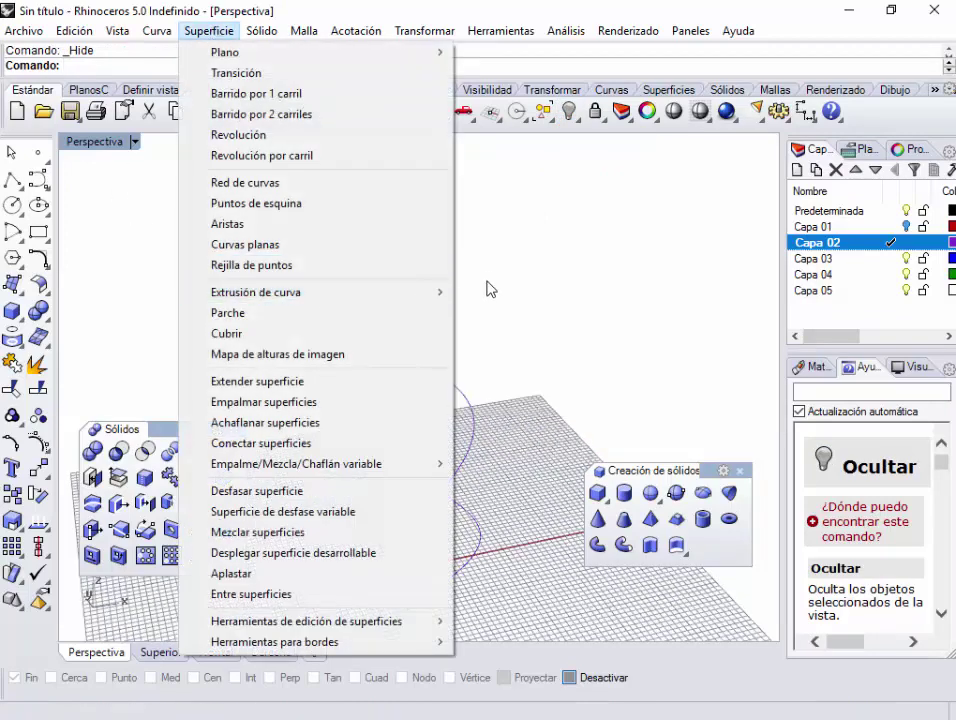
mouse_move(427, 289)
click(495, 290)
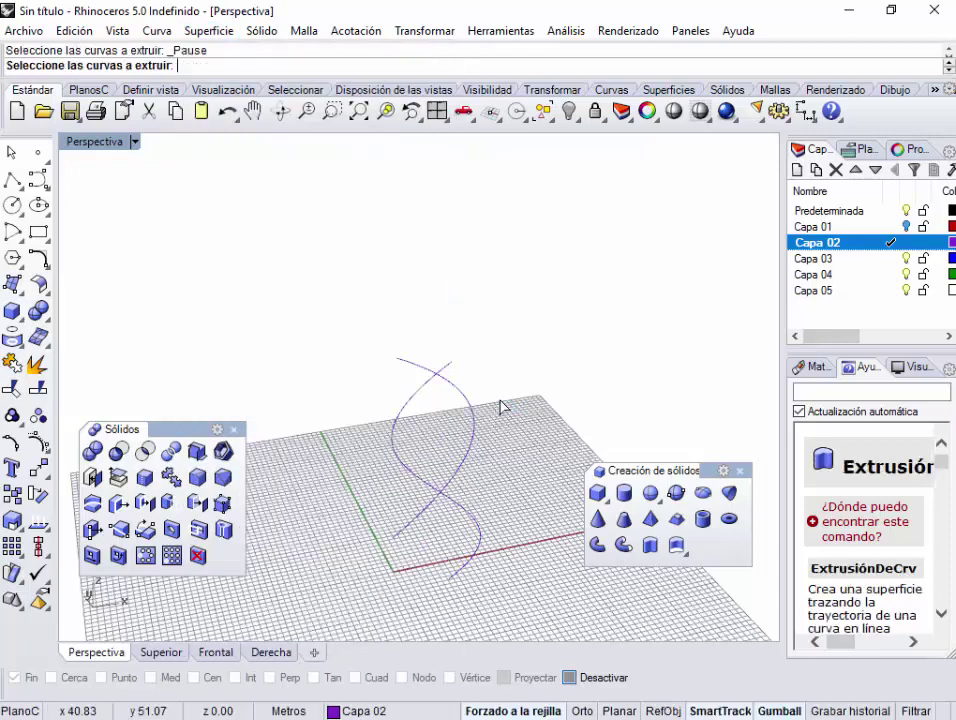
drag(347, 360, 345, 360)
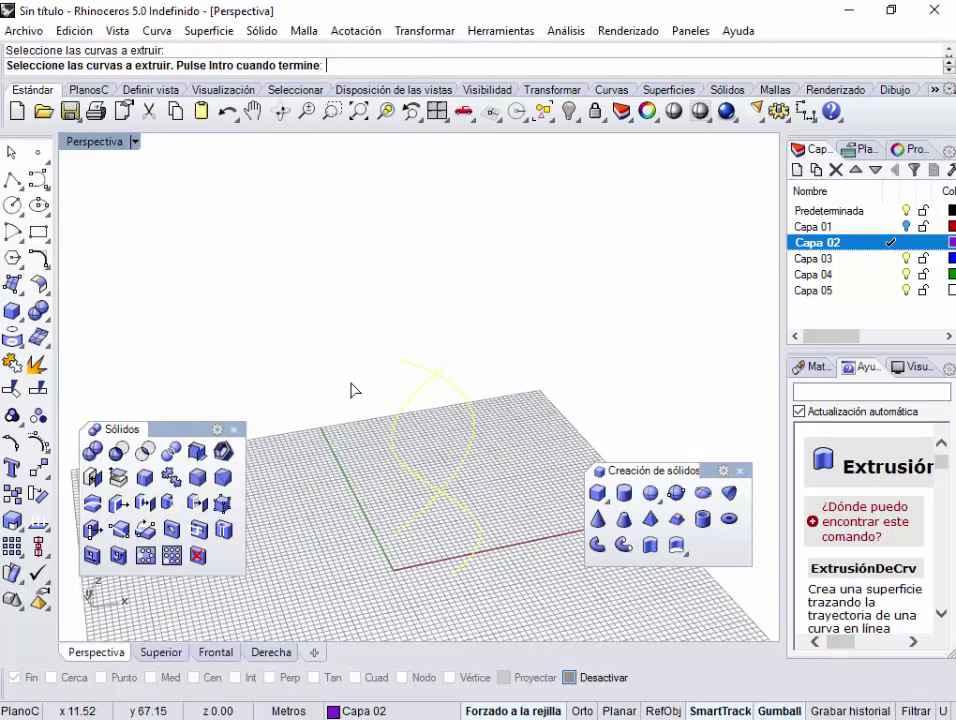
key(Return)
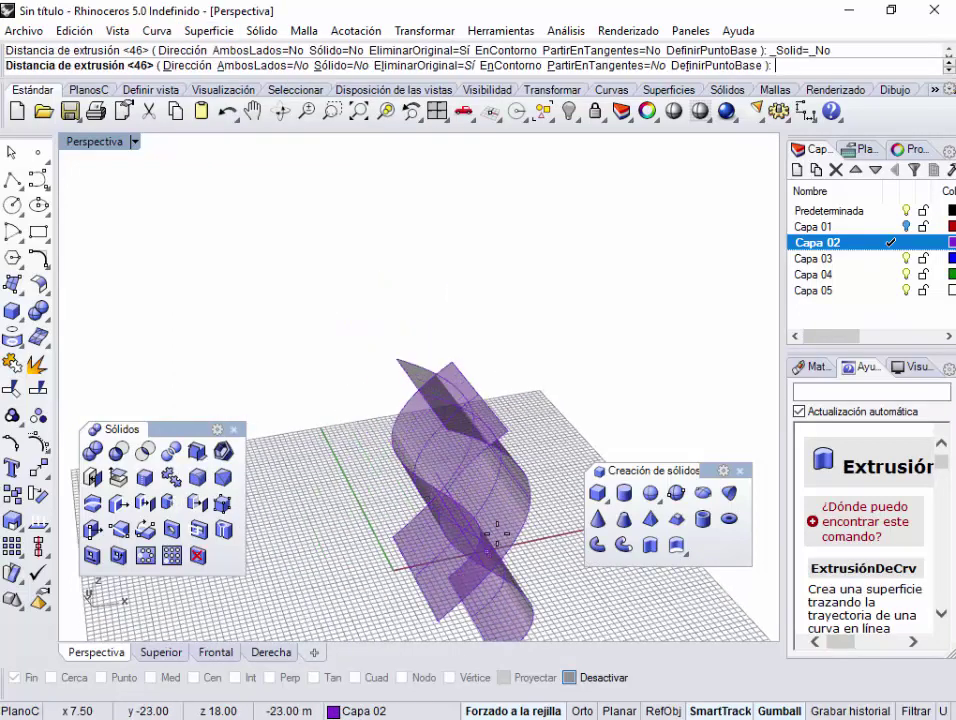
right_drag(330, 340, 540, 547)
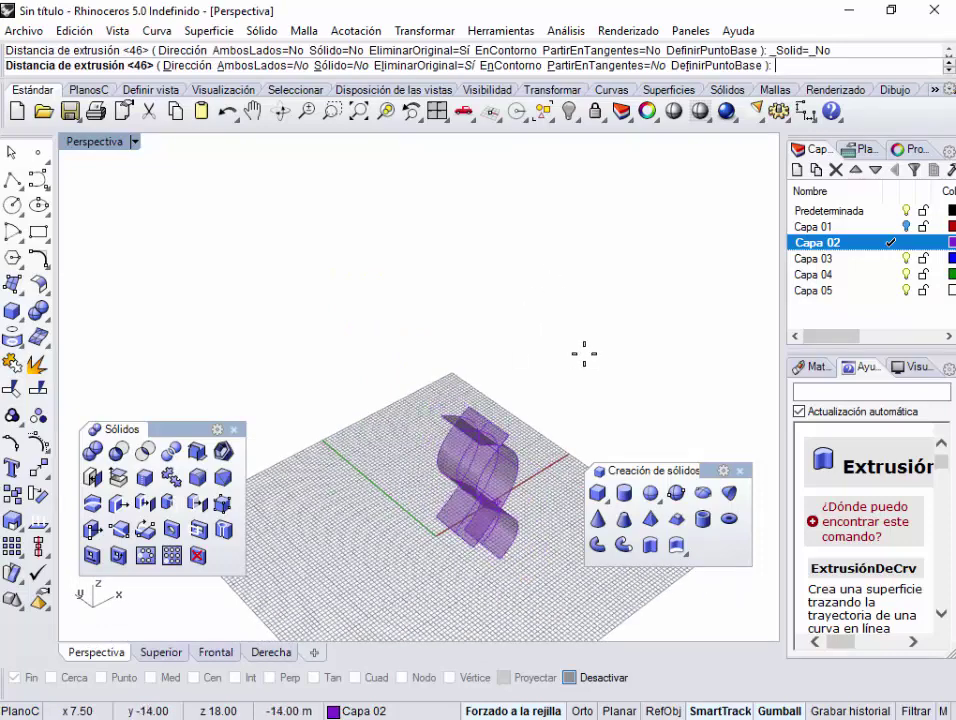
click(523, 604)
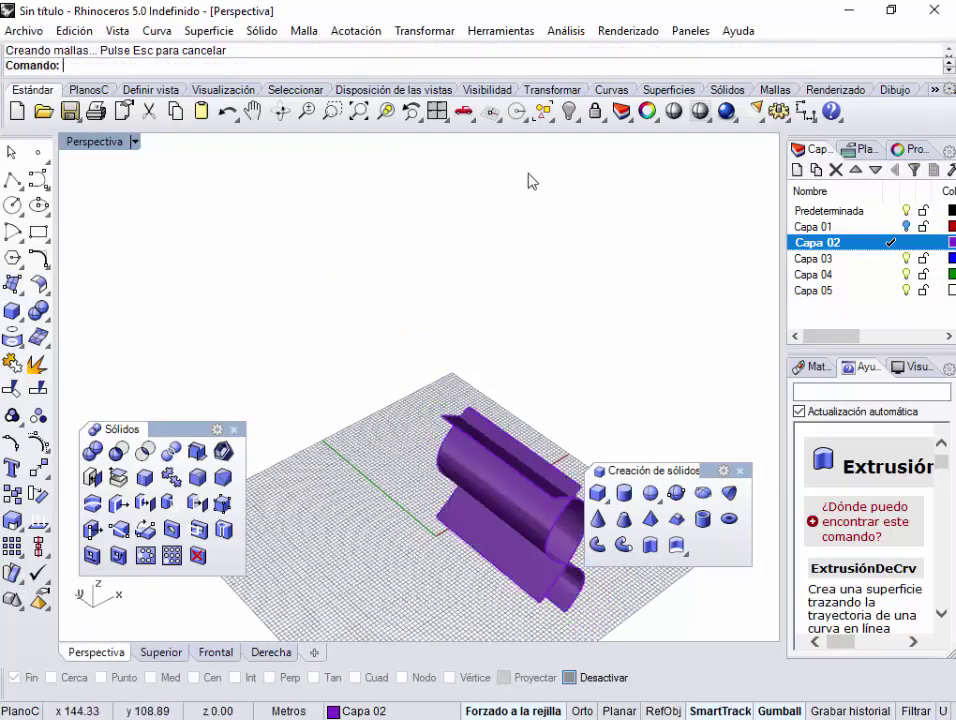
Show the hidden surfaces and move the Front-view extrusions about 18 m along the Y axis to pass through the other pair
click(571, 110)
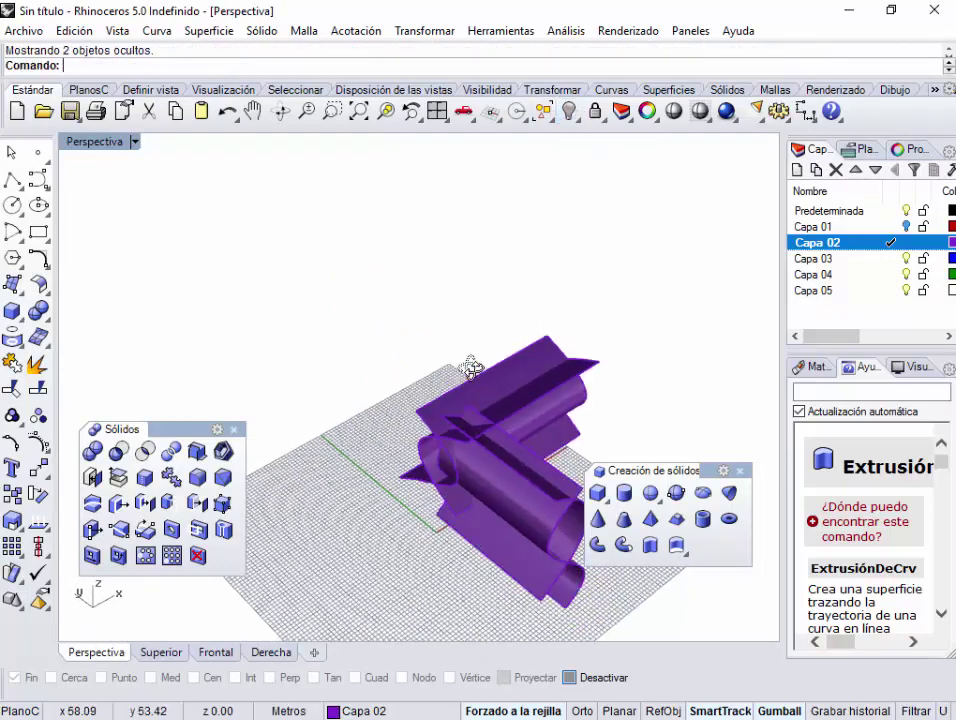
right_drag(472, 367, 529, 495)
click(550, 420)
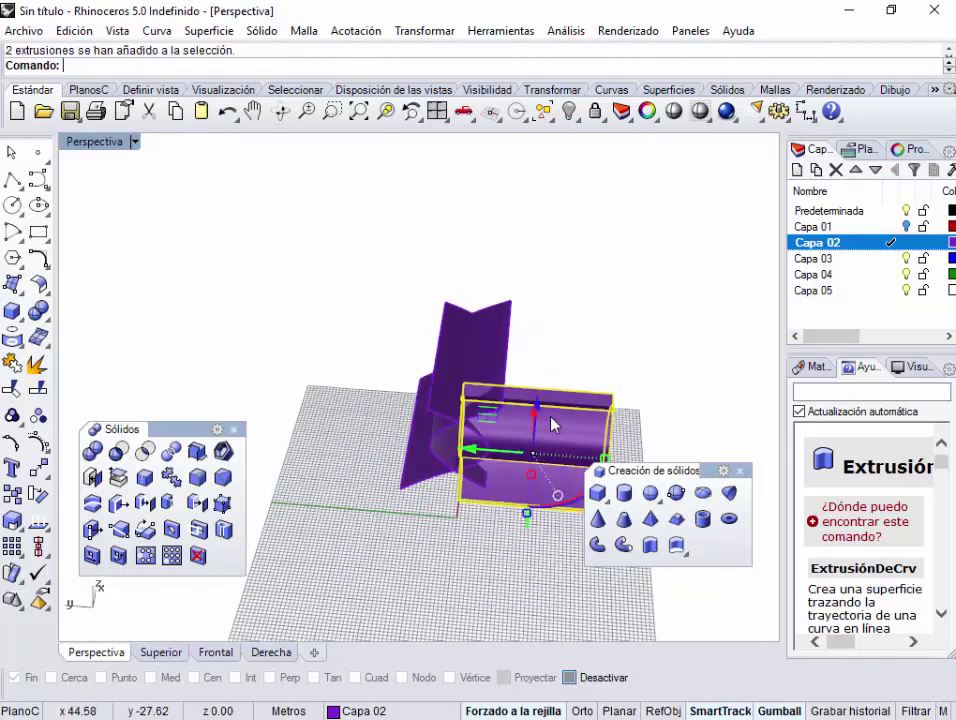
drag(470, 450, 429, 442)
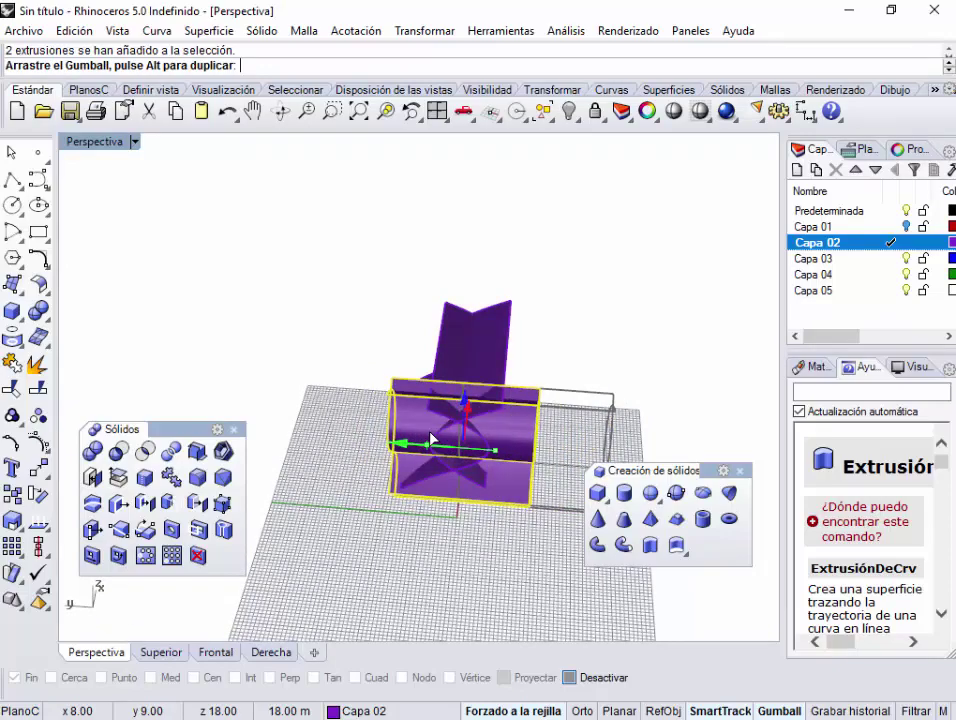
right_drag(301, 478, 537, 495)
scroll(461, 514, up, 5)
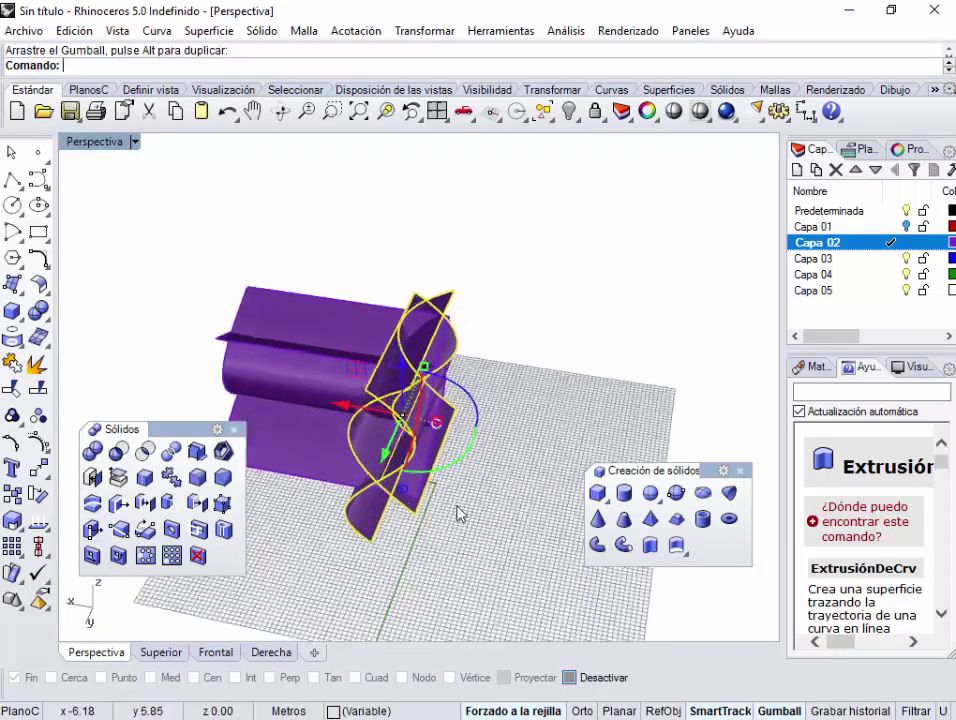
click(465, 516)
Create closed solids from the four intersecting surfaces with the Create Solid tool, trimming and joining them automatically
right_drag(465, 478, 420, 330)
right_drag(499, 446, 314, 499)
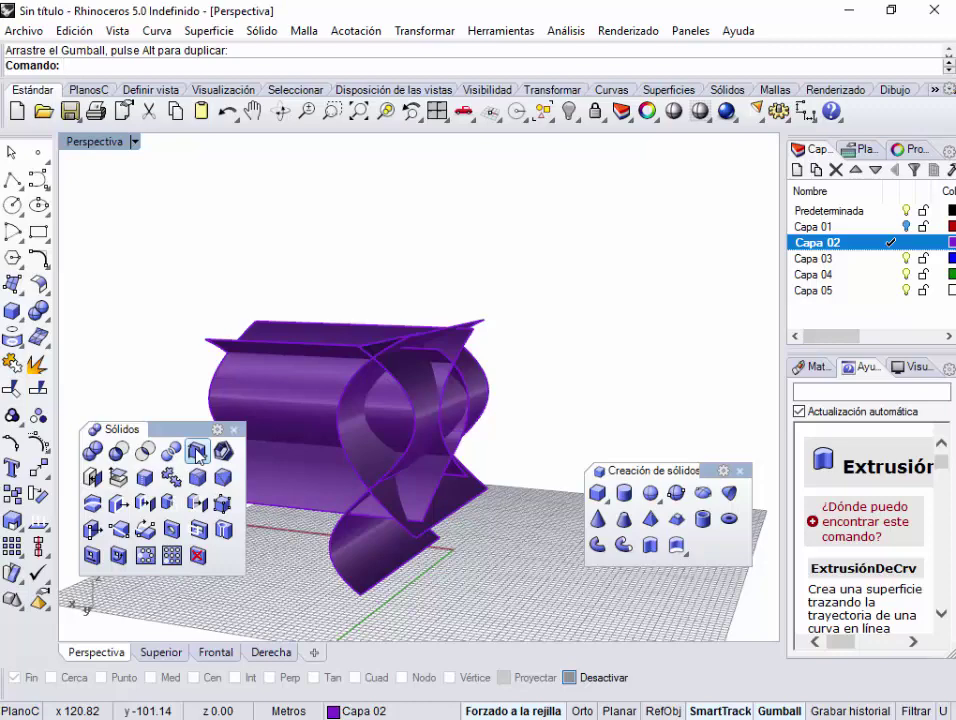
click(199, 455)
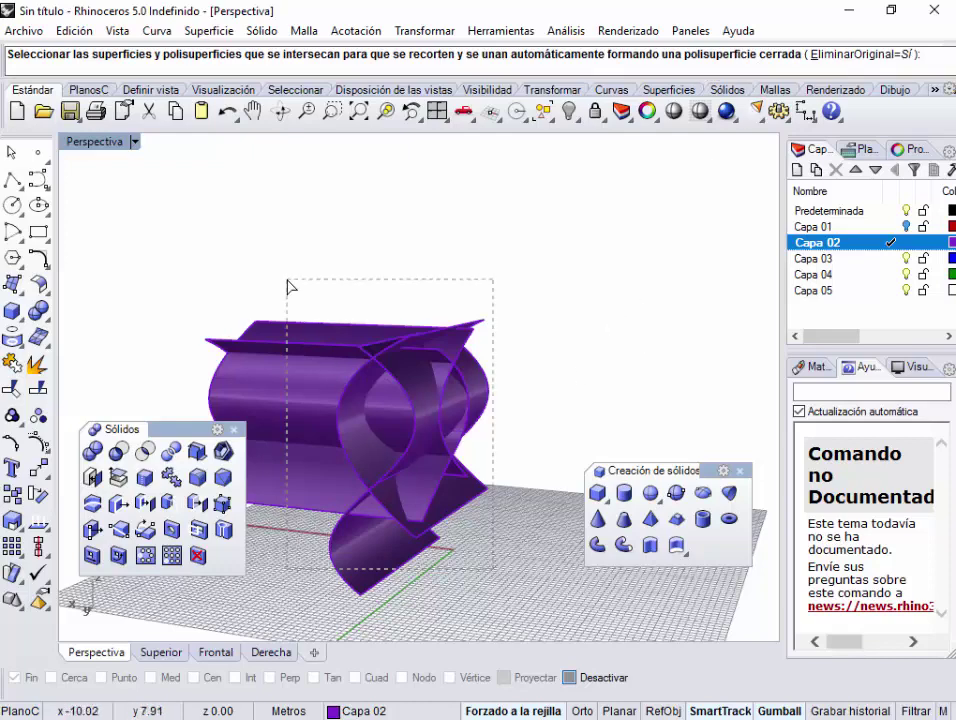
drag(287, 284, 288, 284)
key(Return)
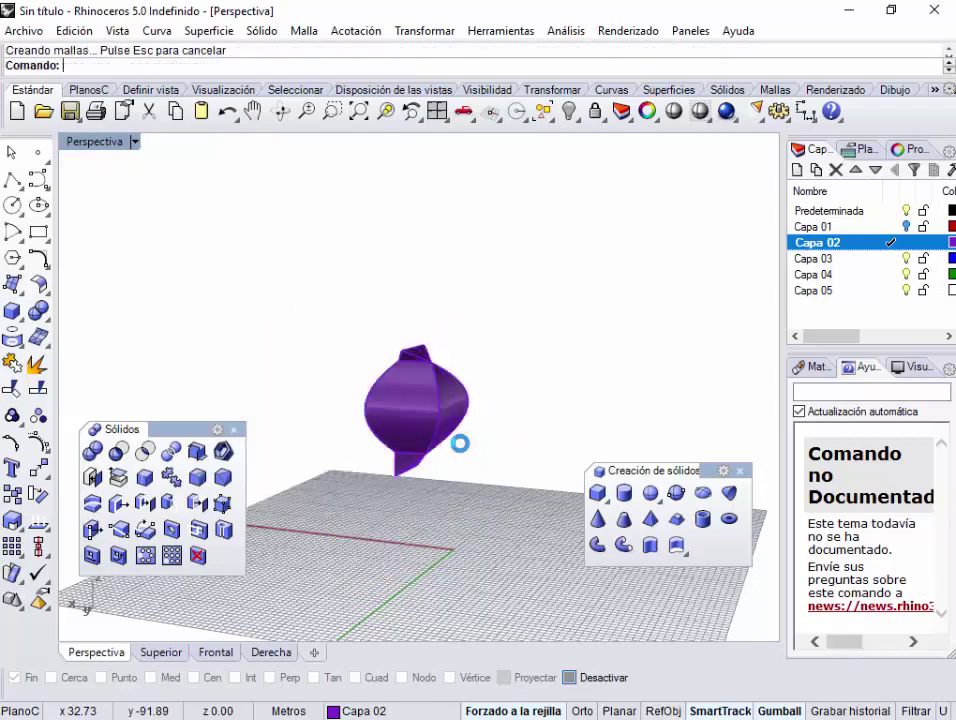
Move the large central solid and the two small pointed solids apart along the Y axis
right_drag(459, 442, 433, 418)
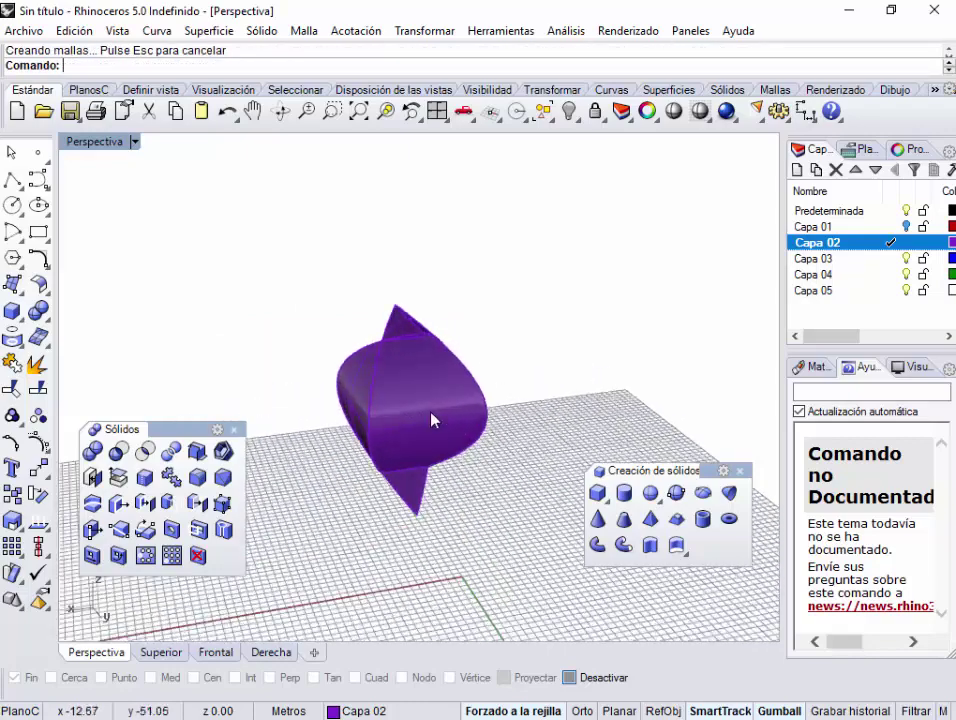
click(415, 425)
right_drag(358, 450, 465, 425)
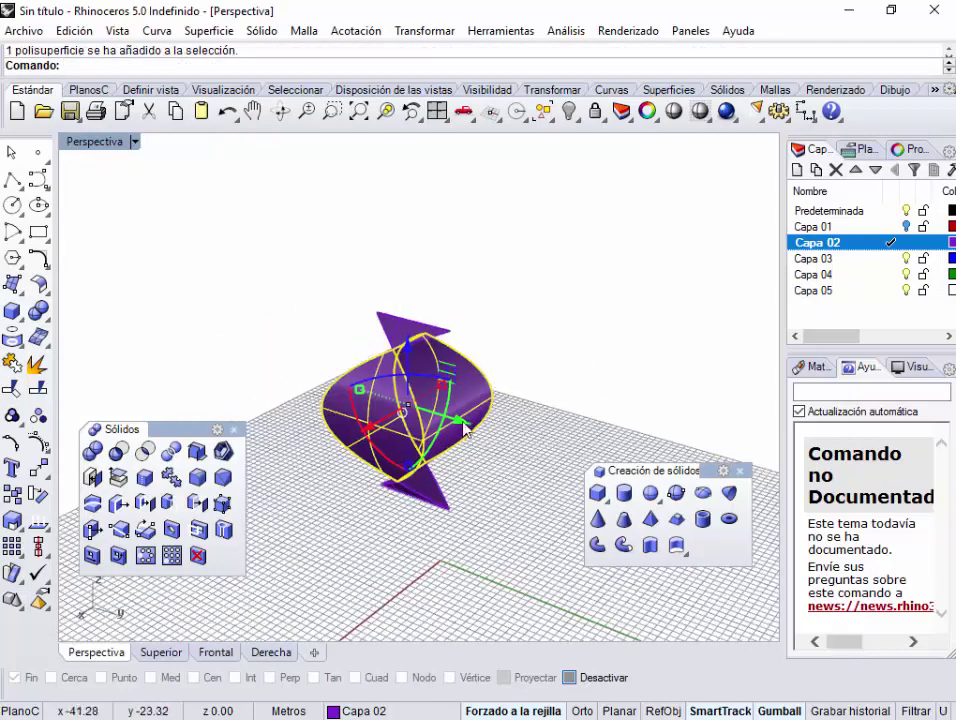
drag(465, 425, 232, 366)
click(424, 476)
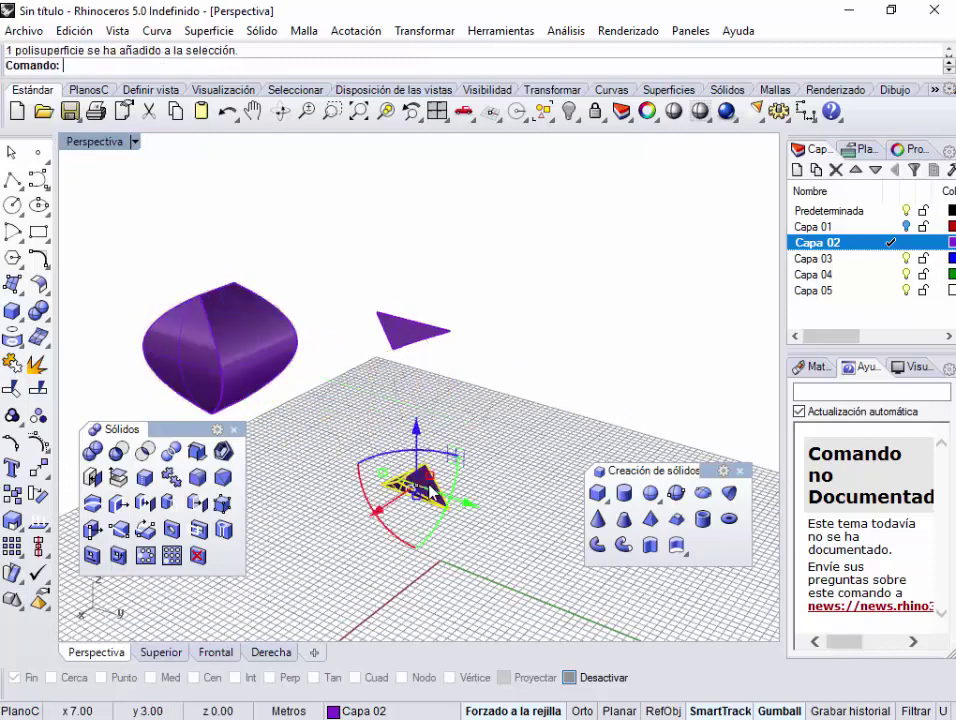
drag(466, 506, 516, 524)
click(430, 333)
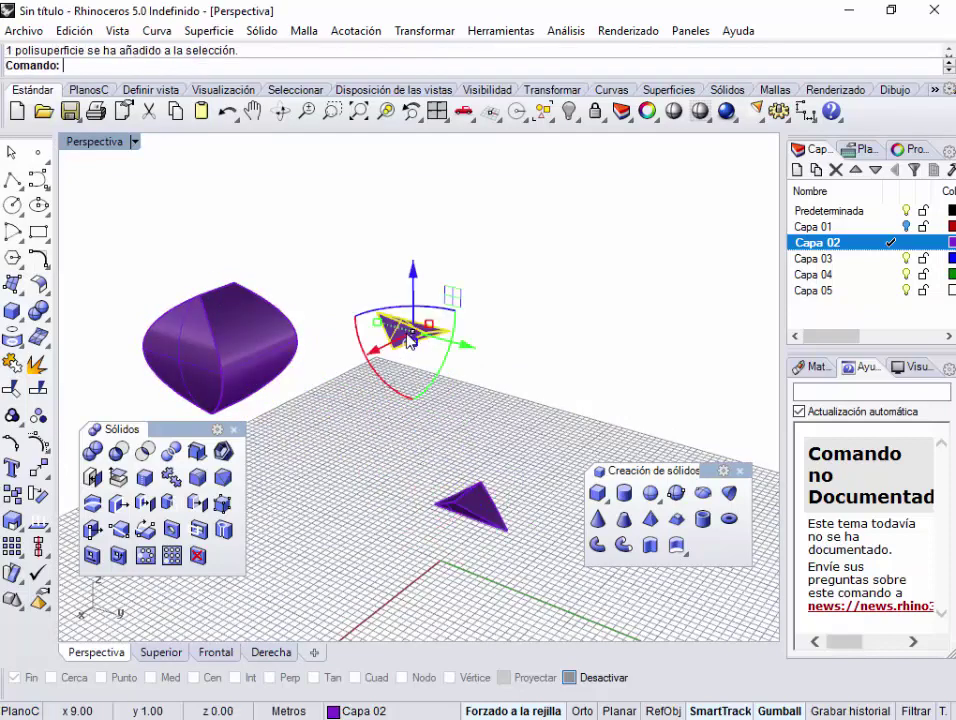
drag(437, 343, 330, 320)
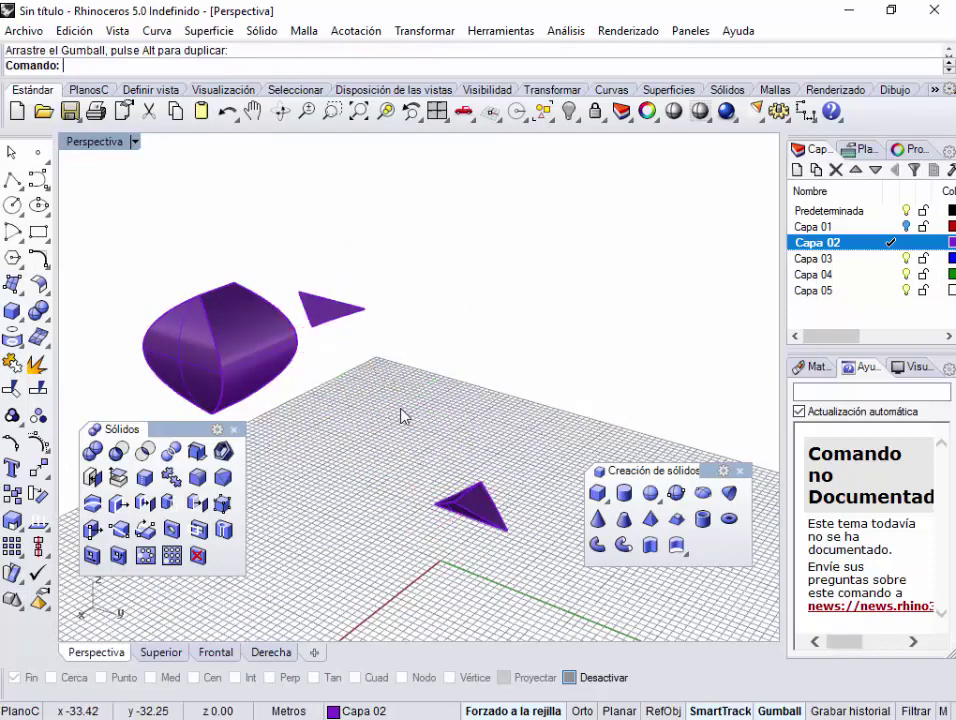
right_drag(401, 412, 171, 355)
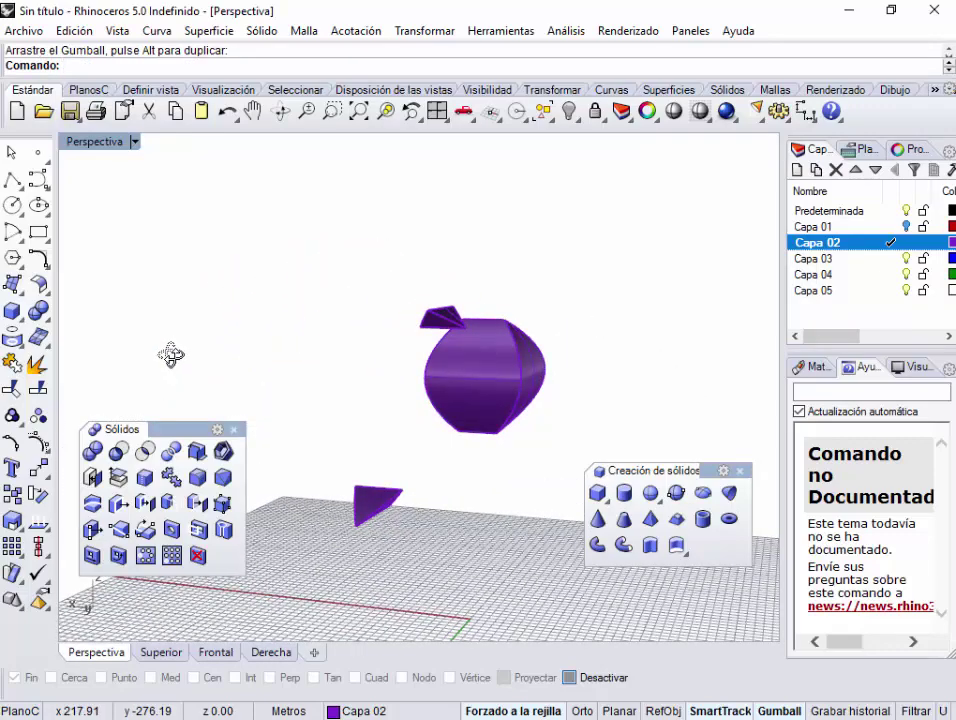
right_drag(352, 418, 530, 445)
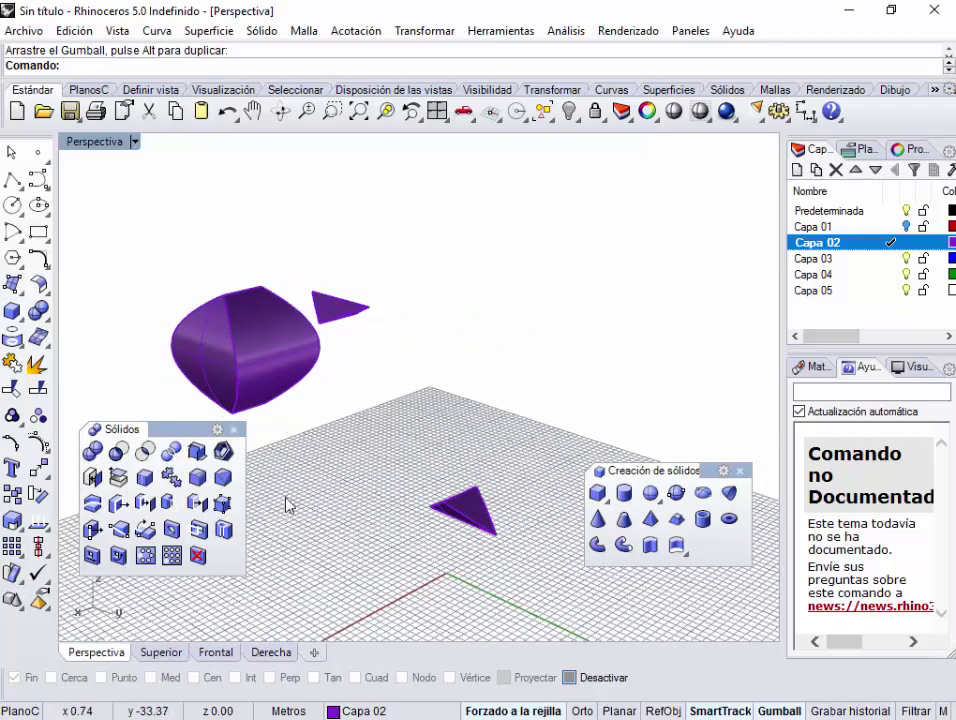
Create a rectangular box on the grid beside the separated solids by placing two base corners and a height
right_drag(352, 440, 277, 455)
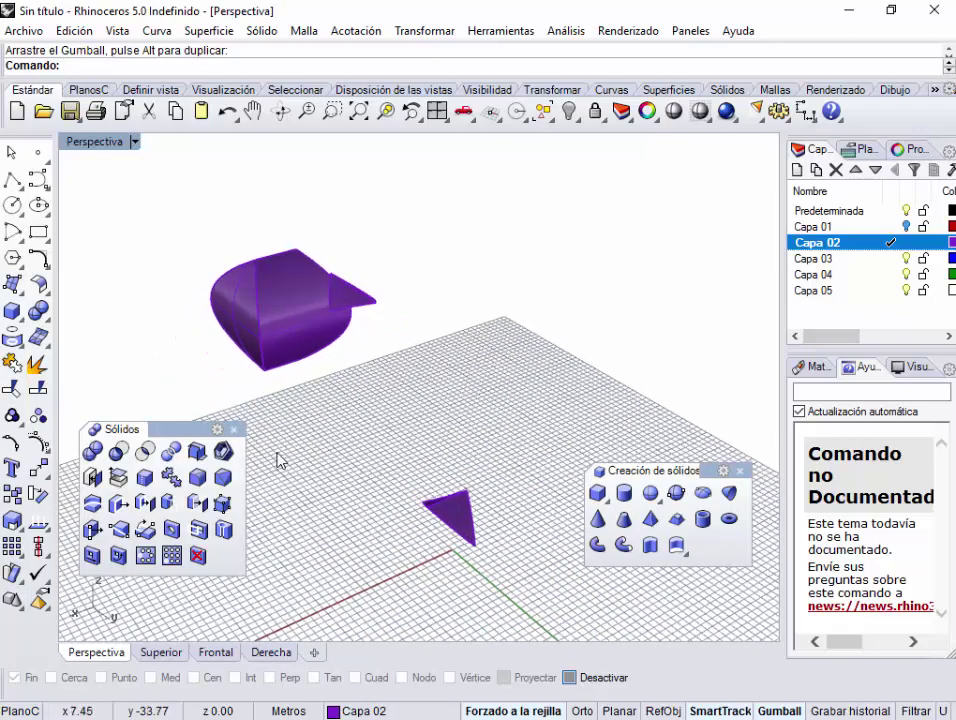
click(597, 492)
click(449, 437)
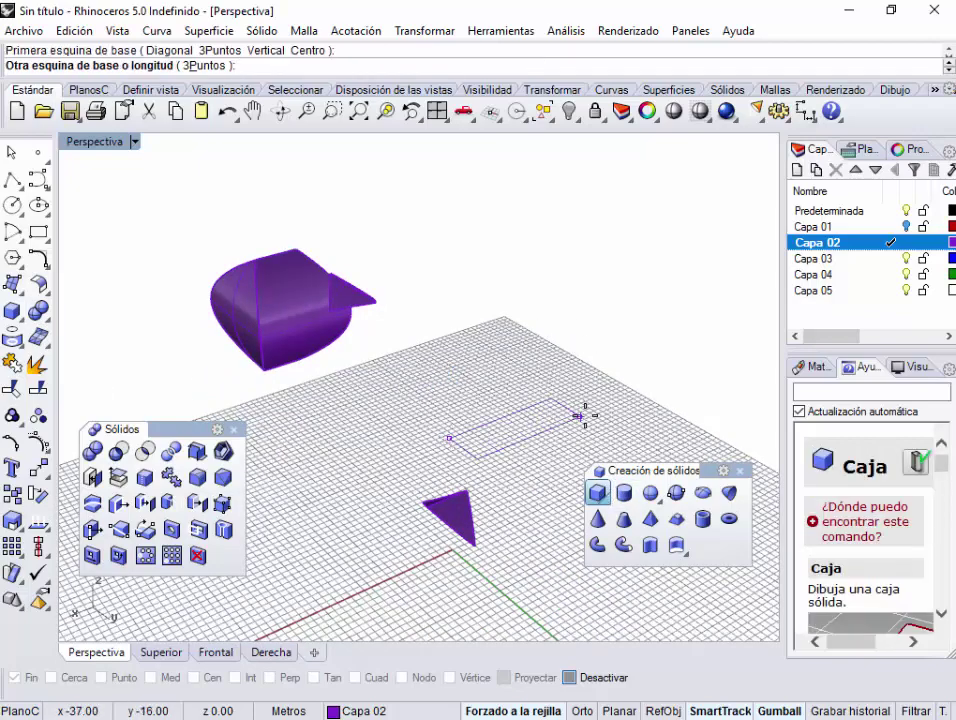
click(597, 426)
click(566, 357)
right_drag(425, 276, 488, 413)
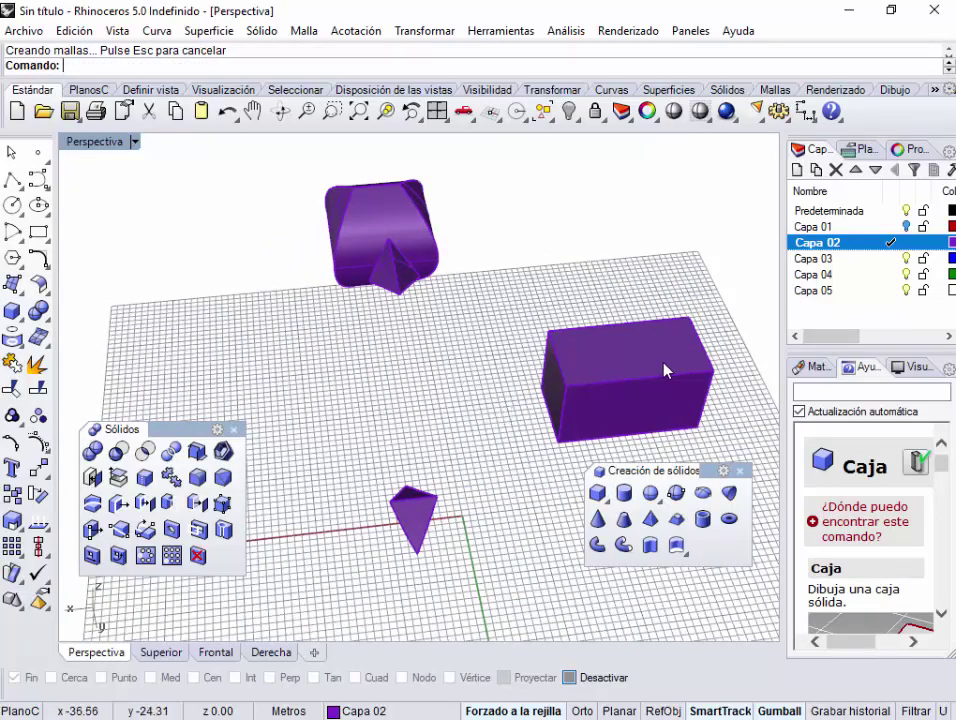